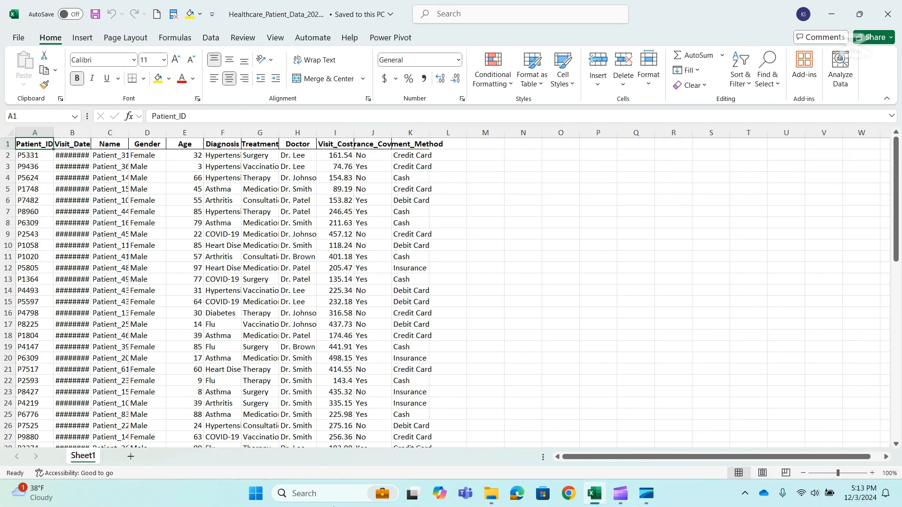
- Auto-fit the width of all columns in the sheet and widen the Gender column further
click(294, 289)
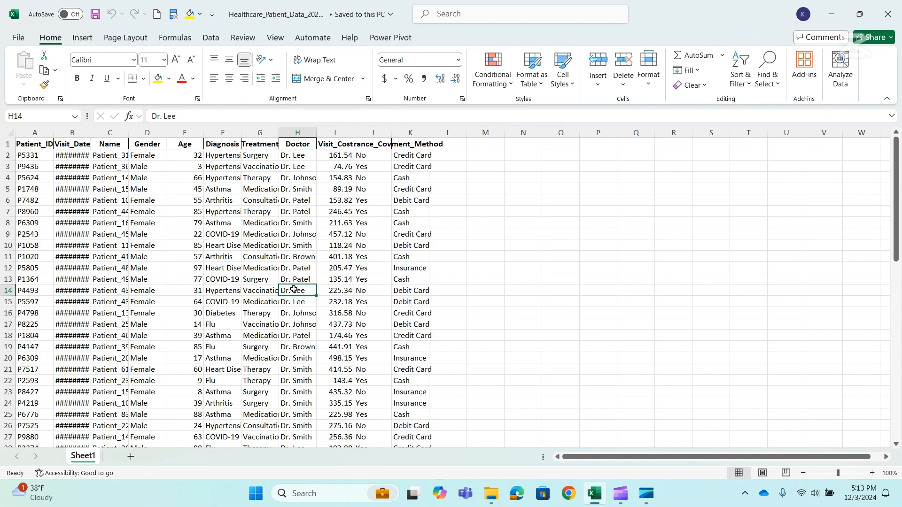
click(13, 131)
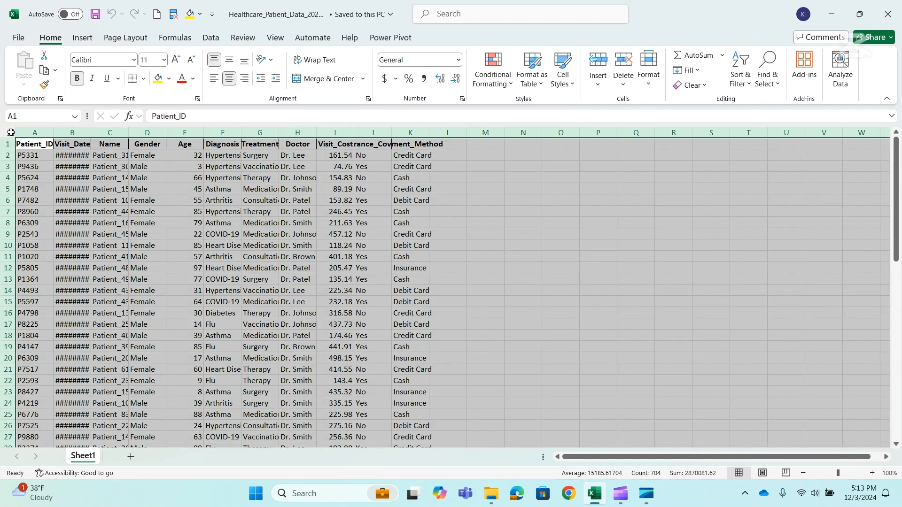
double_click(53, 132)
click(203, 264)
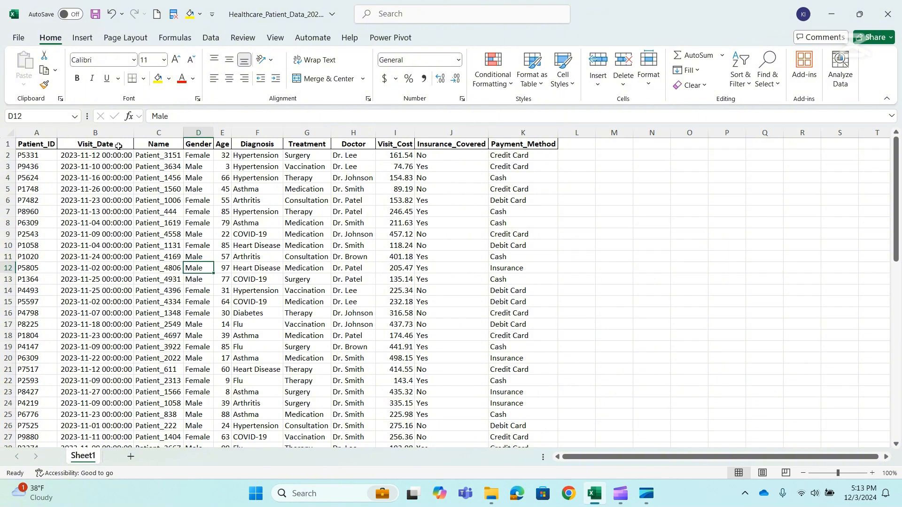
drag(214, 133, 234, 134)
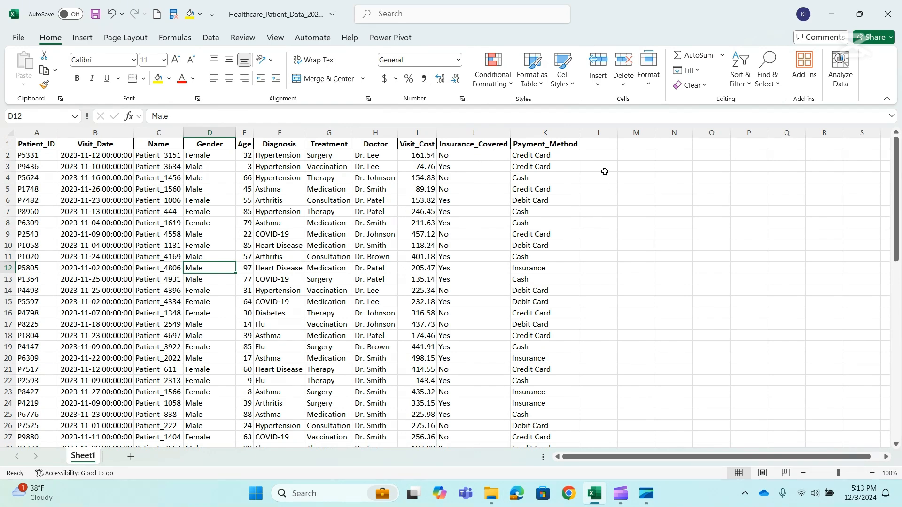
- Examine the Visit_Cost, Doctor and Treatment columns of the patient data
click(419, 131)
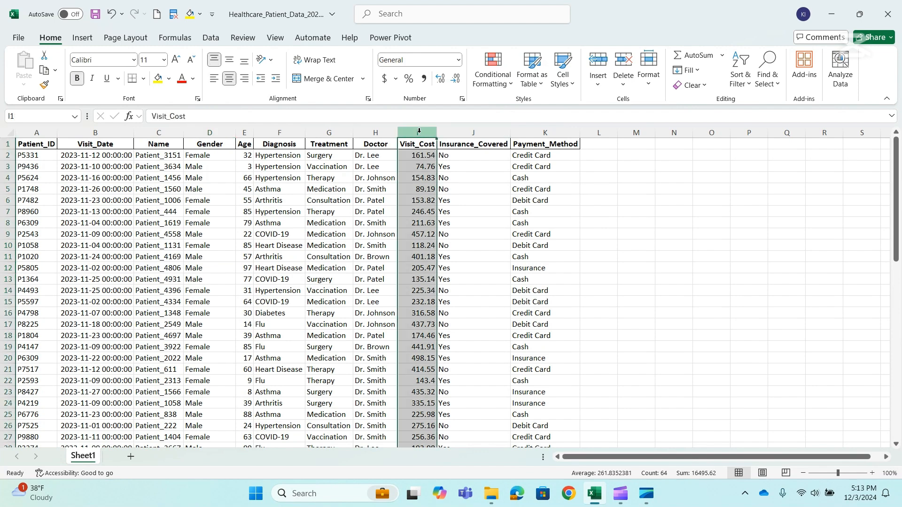
click(380, 133)
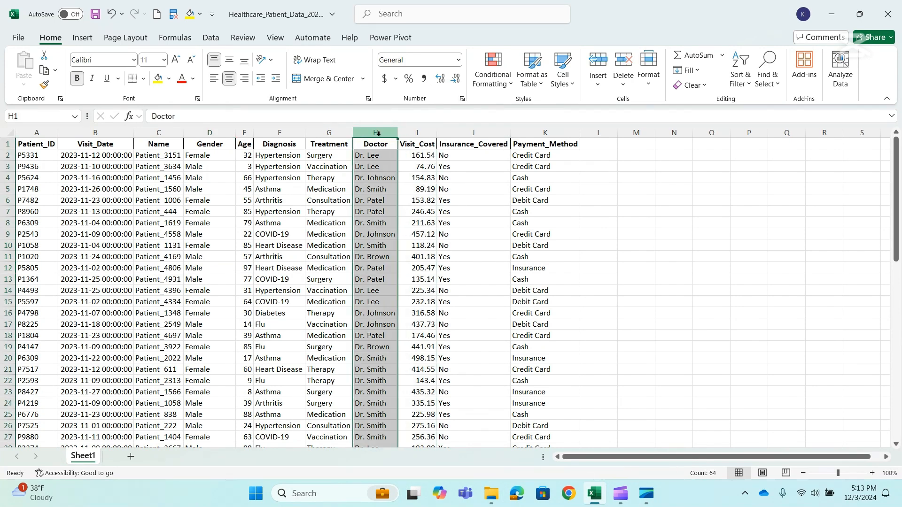
click(316, 141)
drag(329, 133, 421, 146)
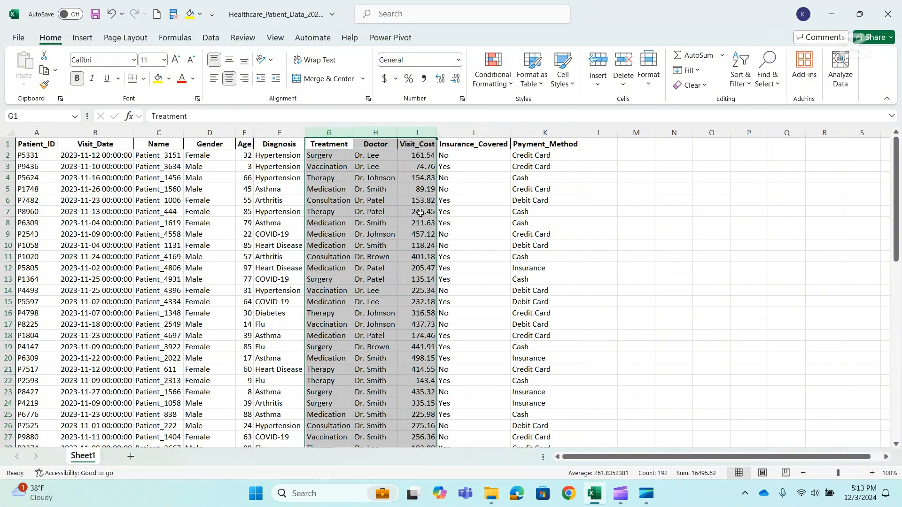
click(421, 212)
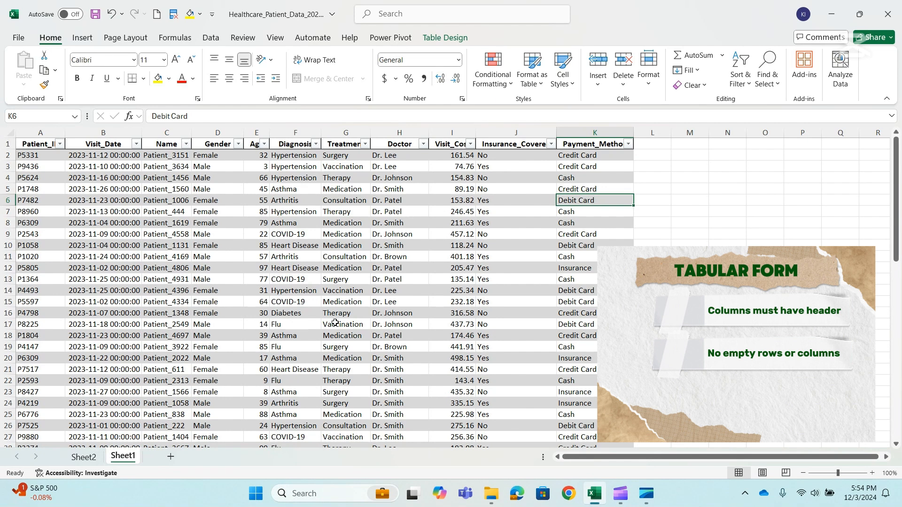
click(373, 346)
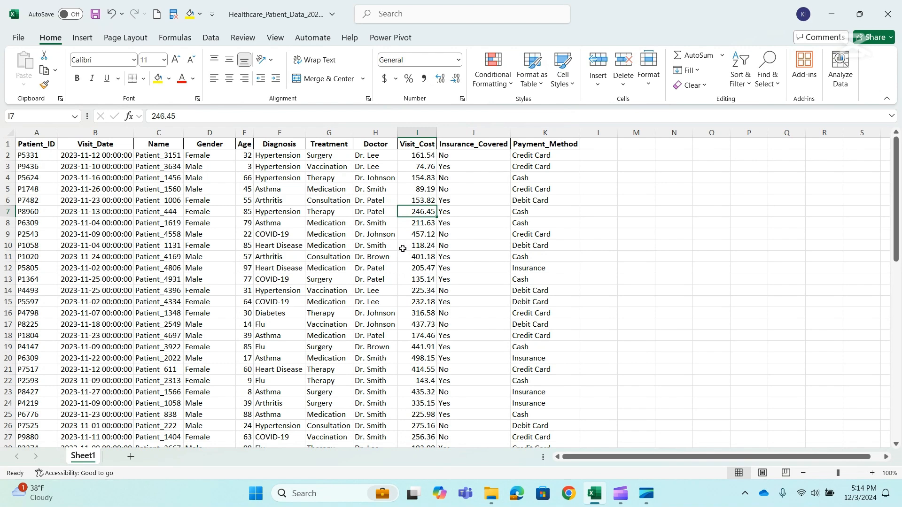
click(264, 254)
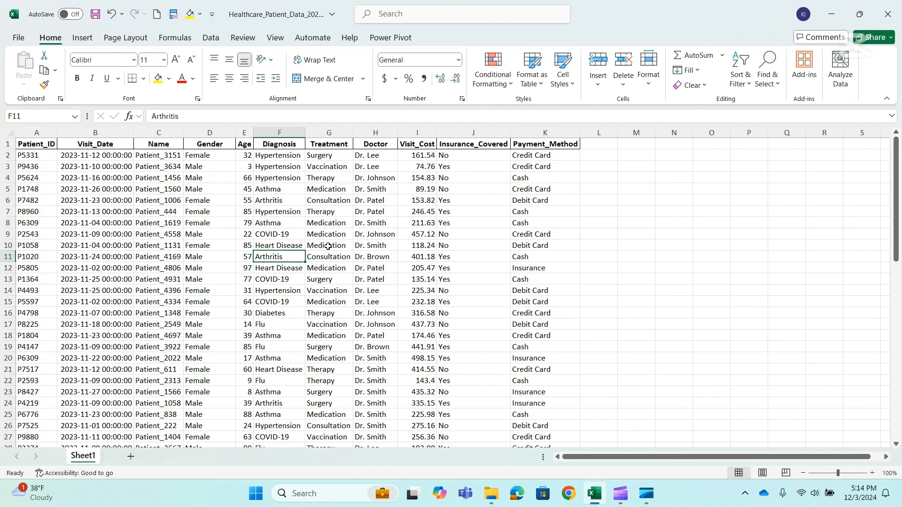
click(250, 277)
click(280, 257)
click(81, 38)
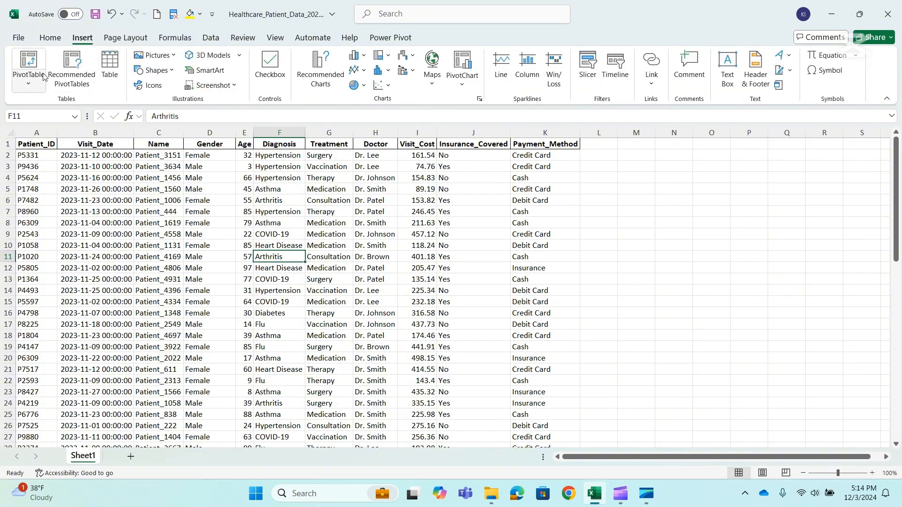
click(28, 63)
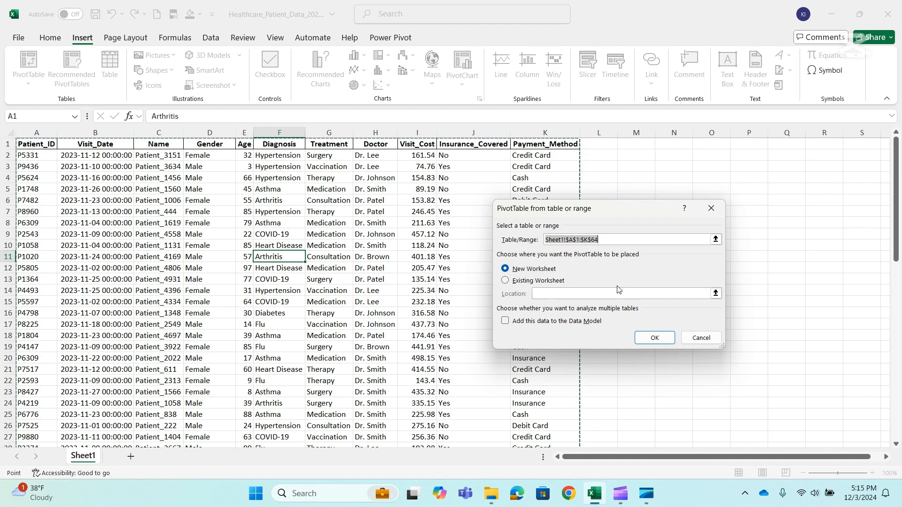
click(712, 208)
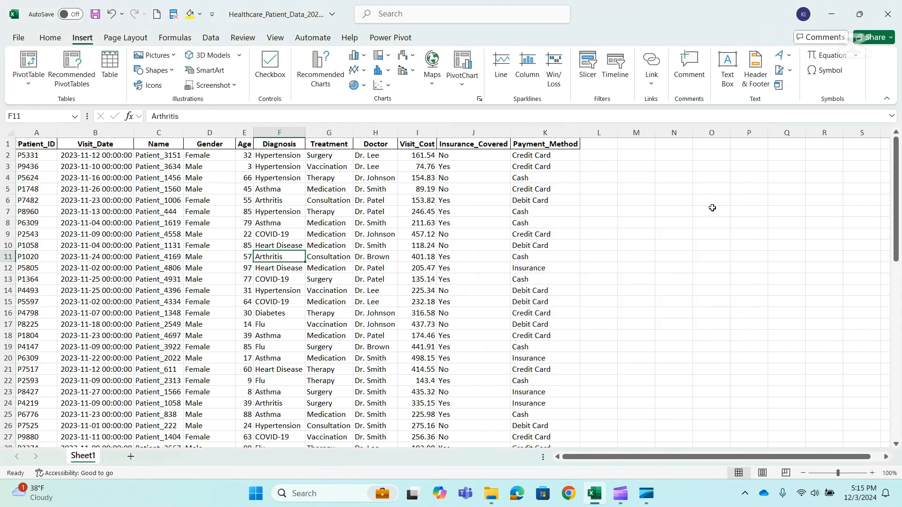
click(368, 232)
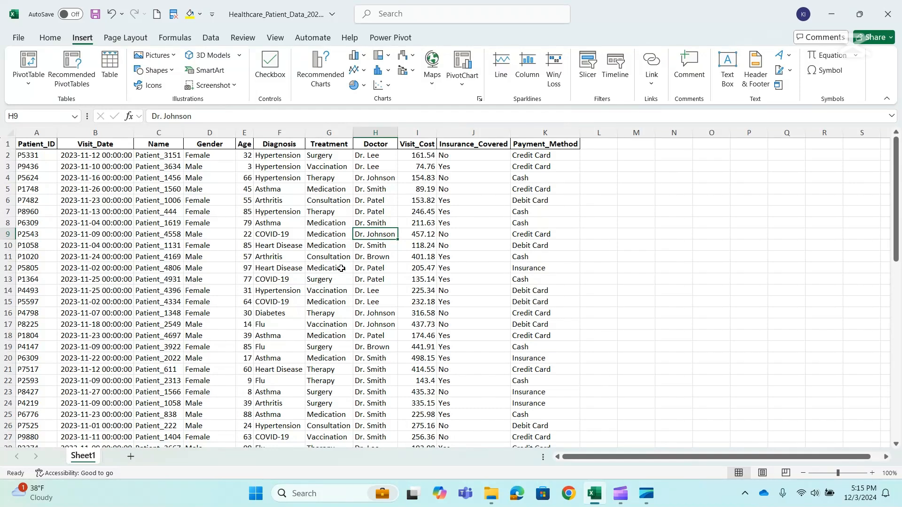
click(283, 255)
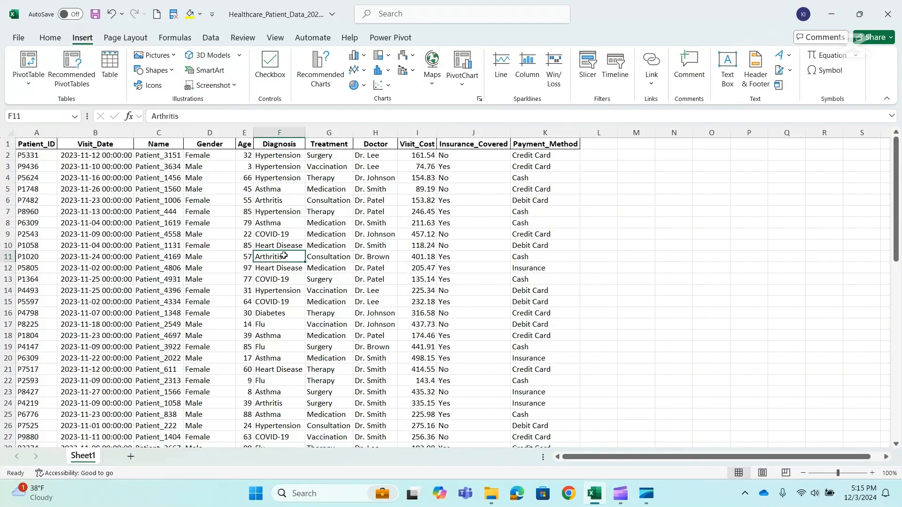
key(ctrl+a)
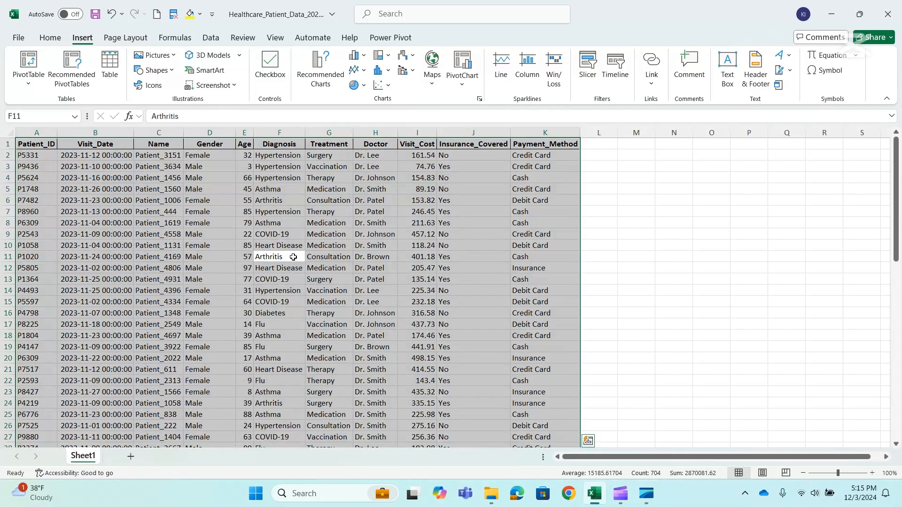
key(ctrl+t)
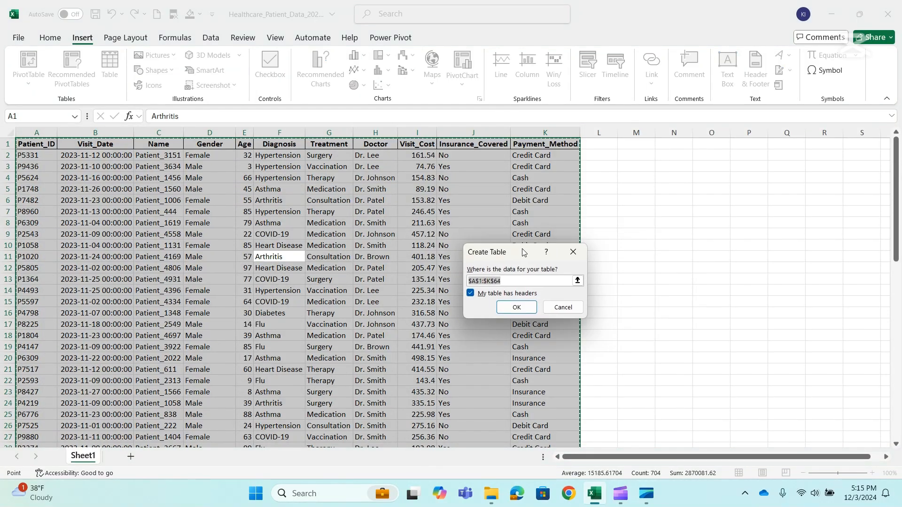
drag(522, 253, 341, 218)
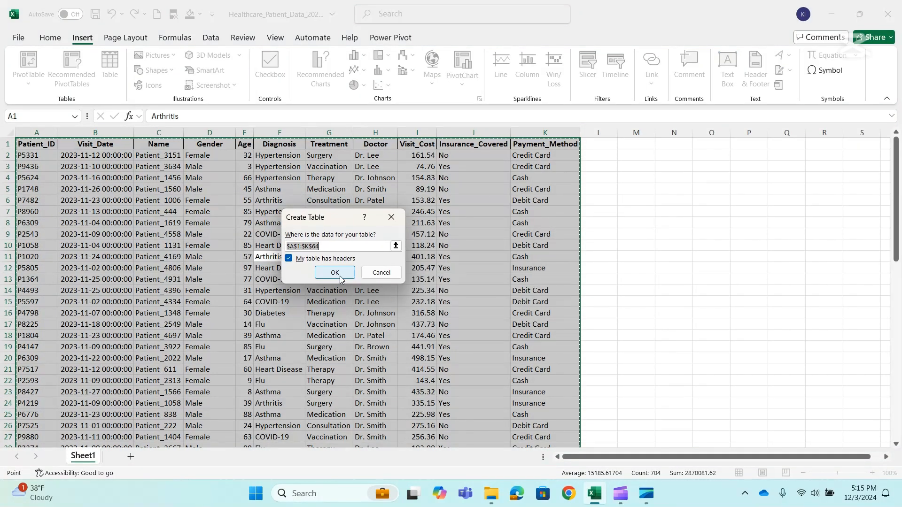
click(390, 217)
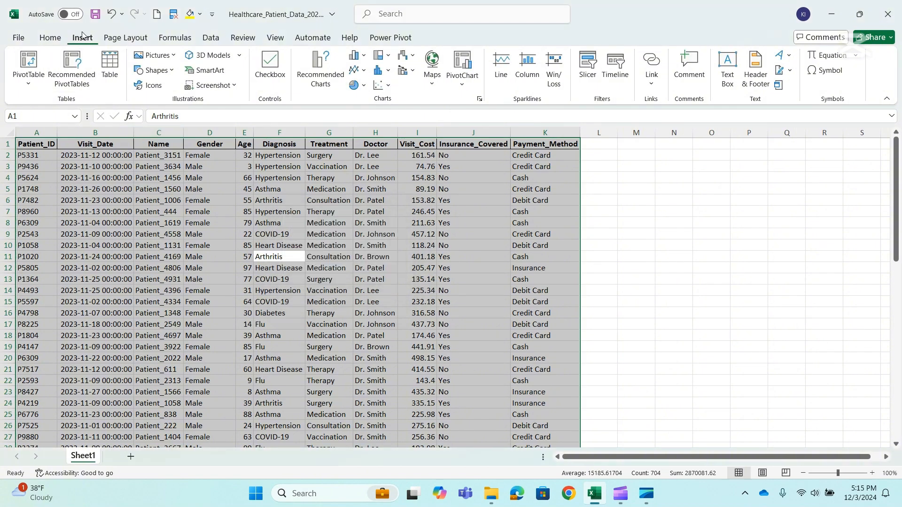
- Convert the patient data range A1:K64 into a table with headers
click(109, 65)
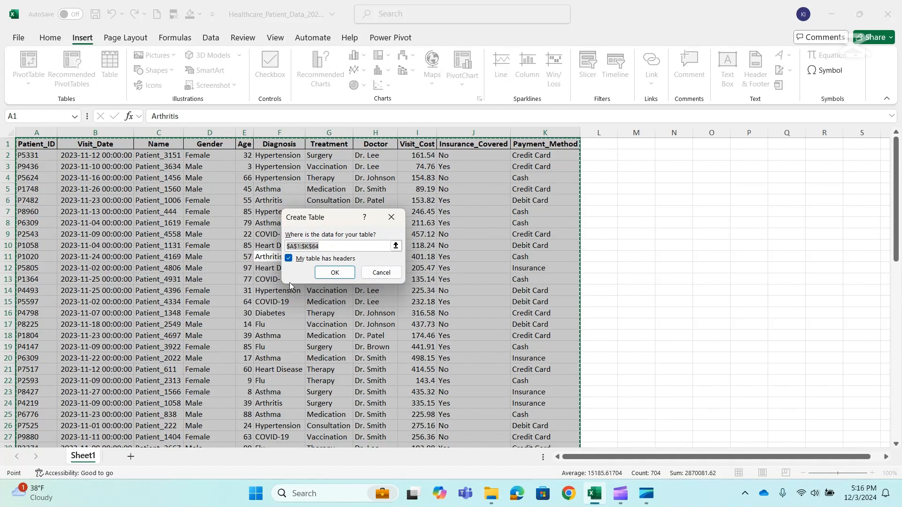
click(335, 274)
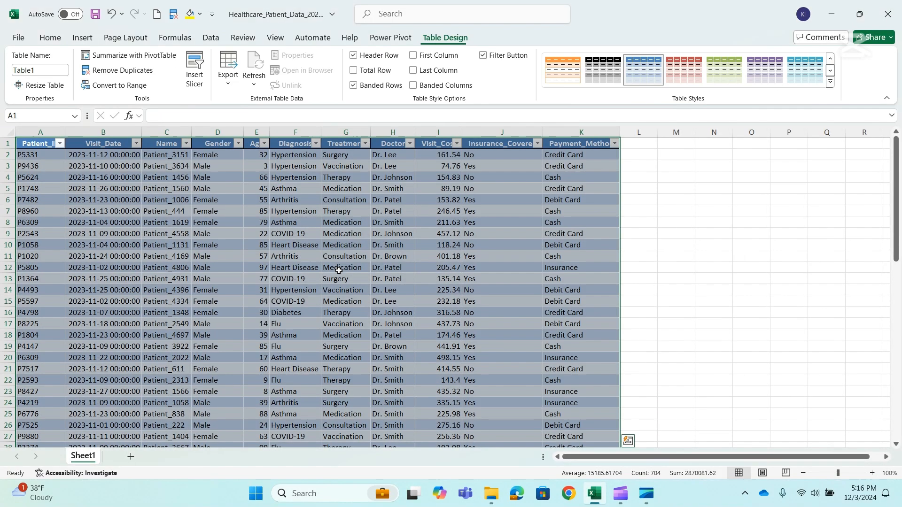
click(439, 266)
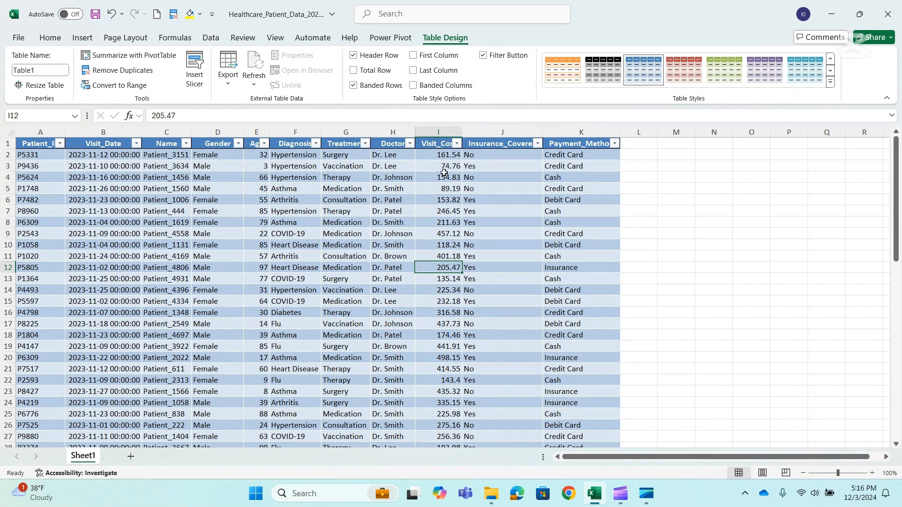
click(289, 210)
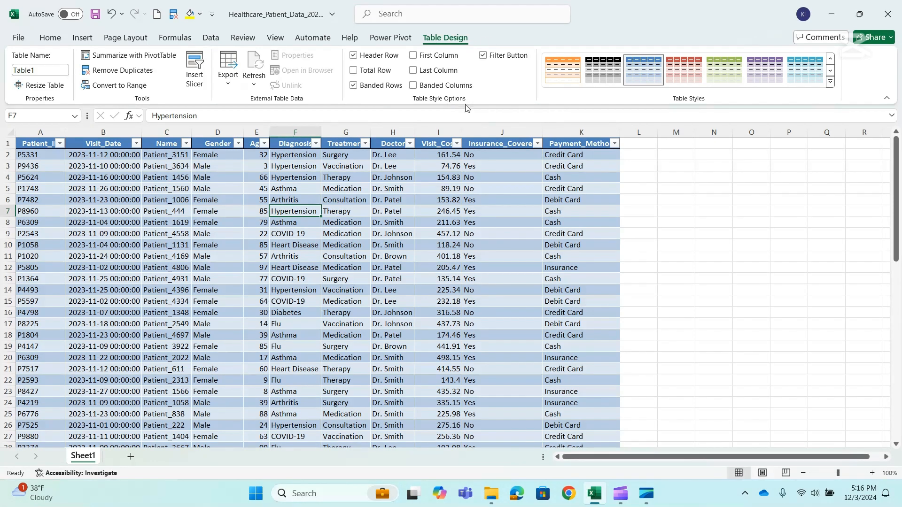
- Name the table patients_data
click(40, 68)
text(Patients_data)
click(296, 257)
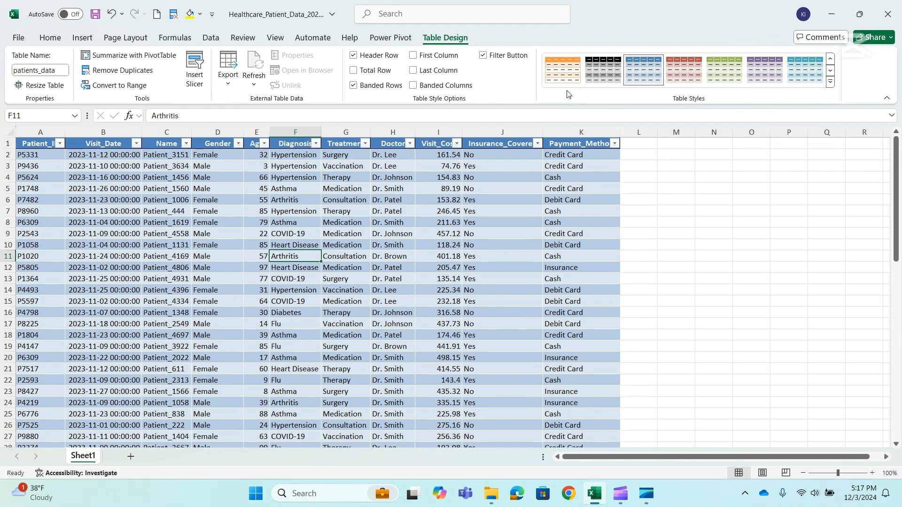
- Apply the light table style with grey banded rows and black header text, and widen the Doctor column
click(831, 83)
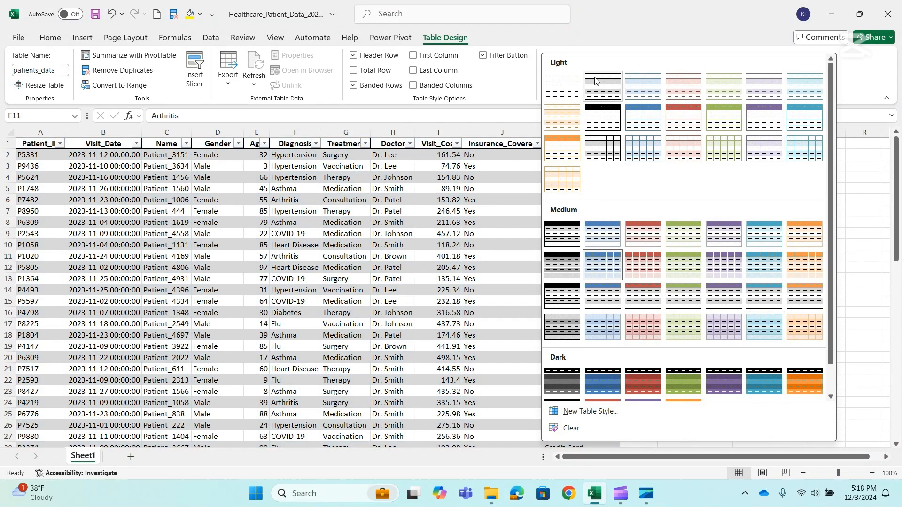
click(603, 86)
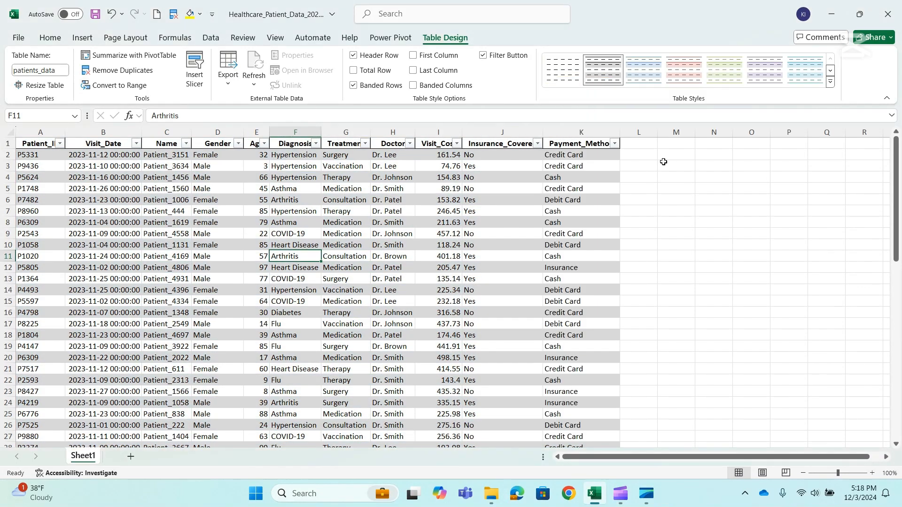
click(604, 200)
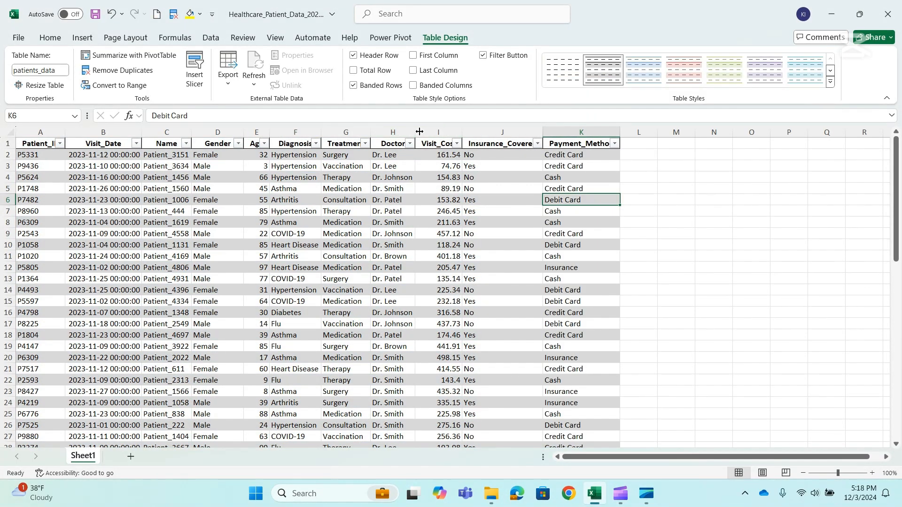
drag(419, 132, 432, 132)
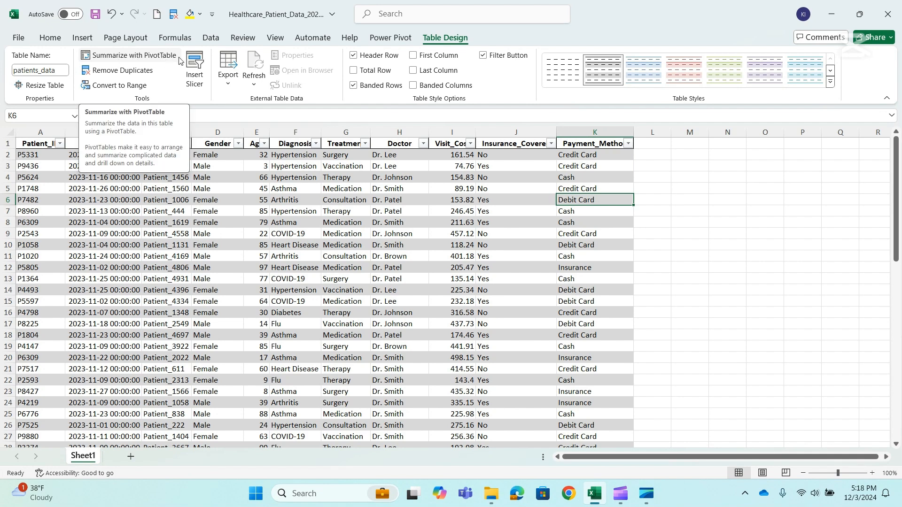
- Create a PivotTable from the patients_data table on a new worksheet and set its field list layout to Fields Section and Areas Section Stacked
click(83, 38)
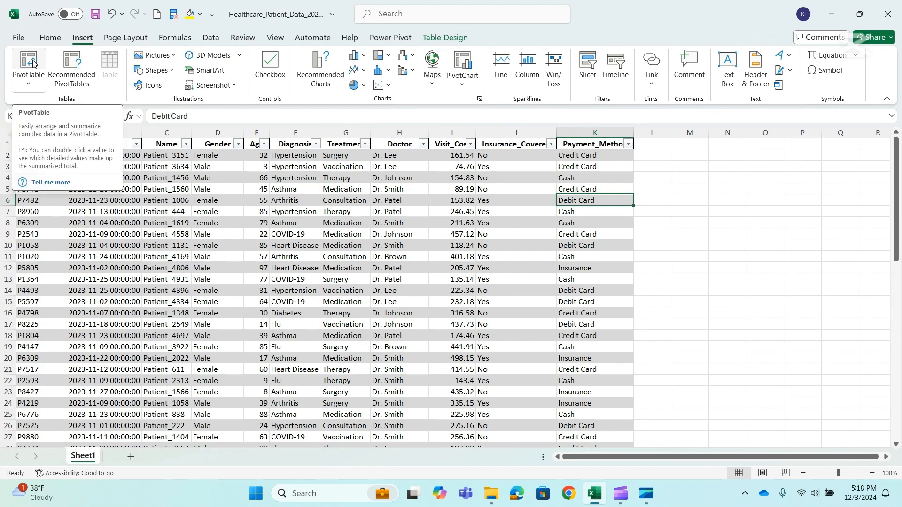
click(86, 84)
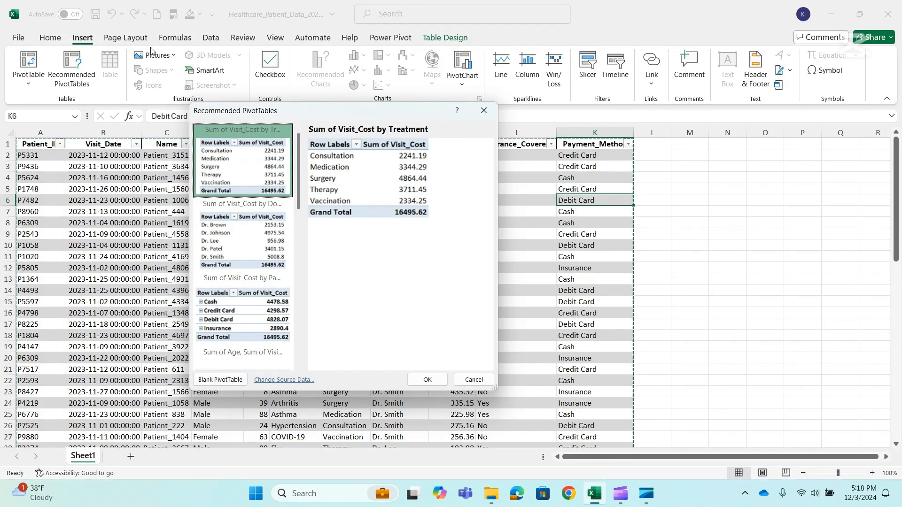
click(482, 384)
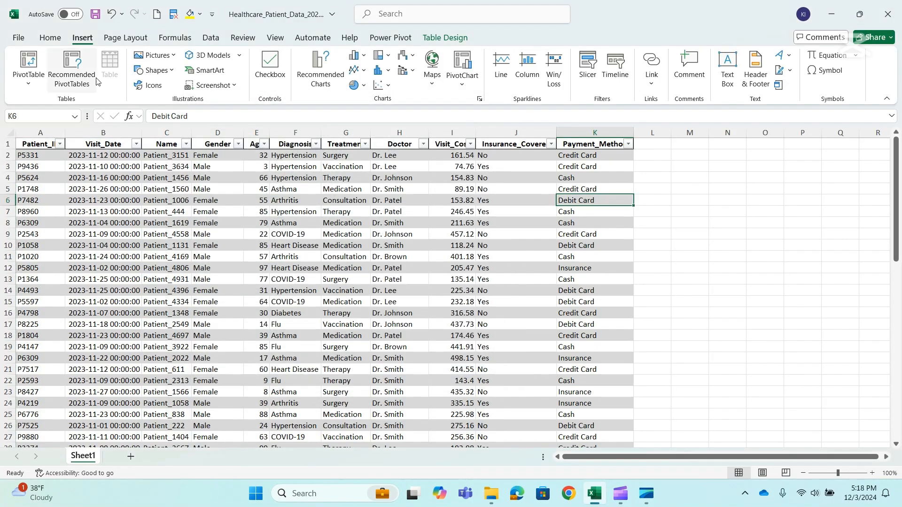
click(28, 60)
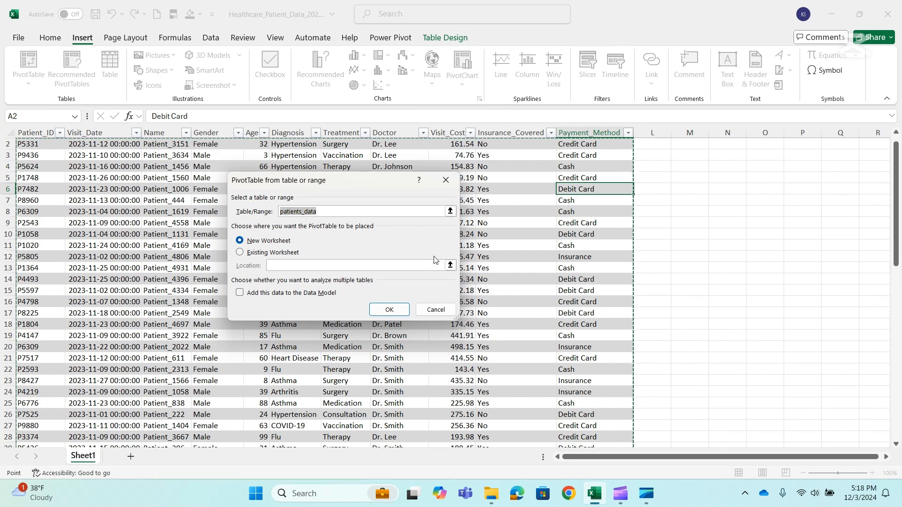
click(396, 310)
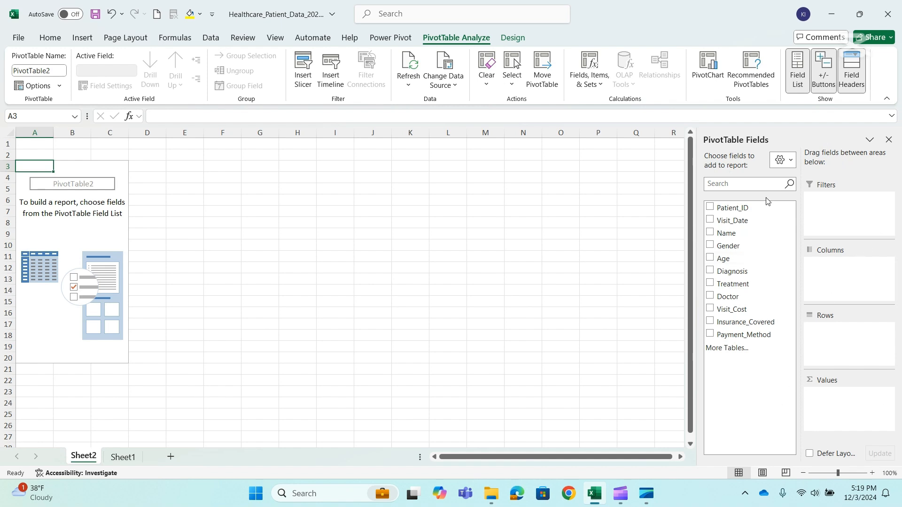
click(793, 160)
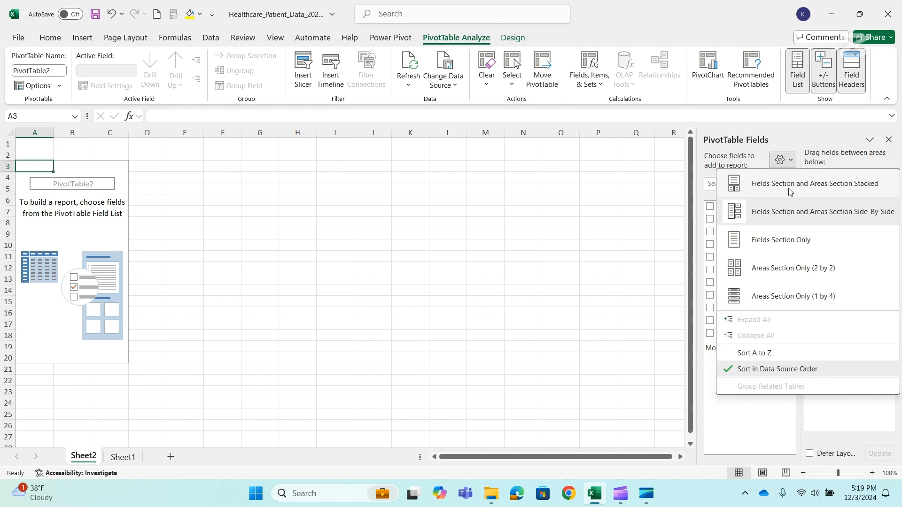
click(800, 184)
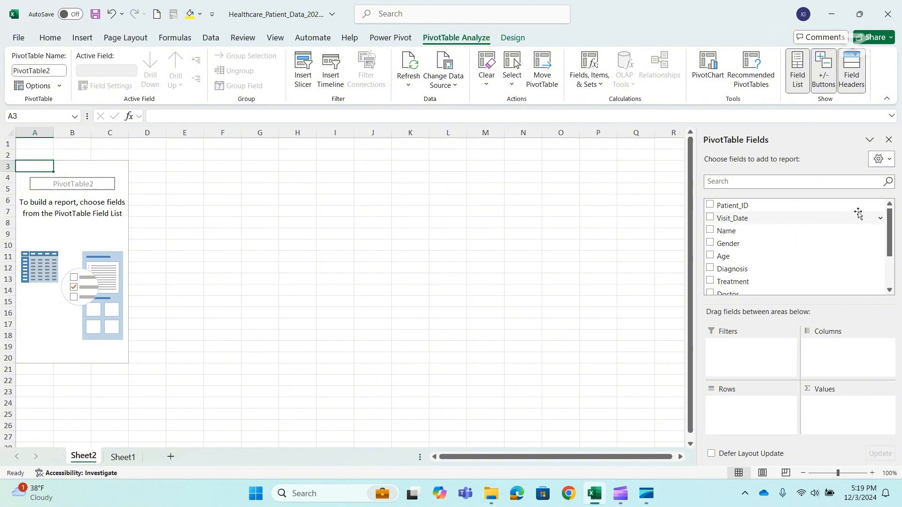
- Arrange the field list's fields and areas side by side, and add Treatment to Rows and Visit_Cost to Values
click(889, 161)
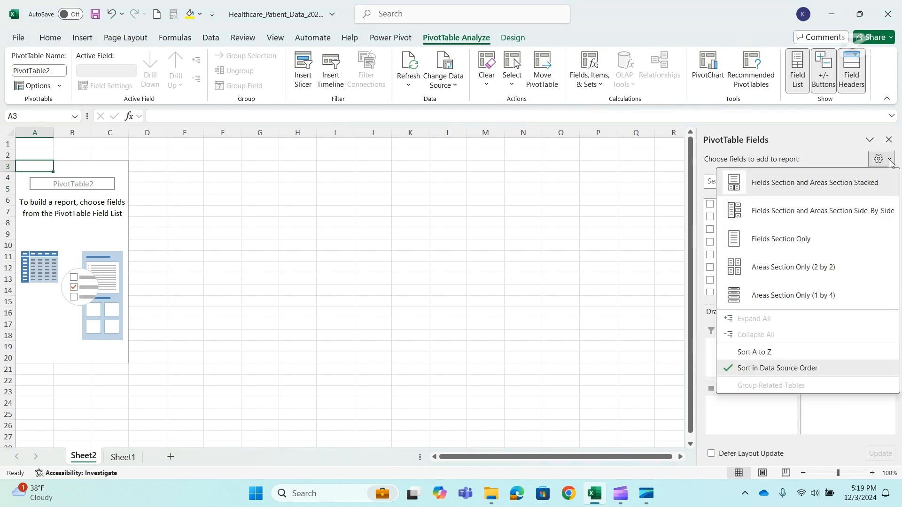
click(750, 212)
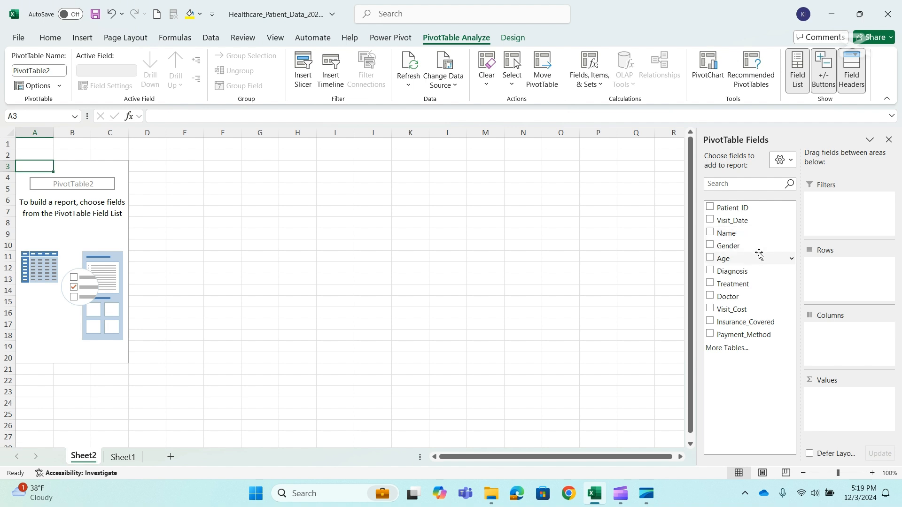
drag(735, 285, 848, 287)
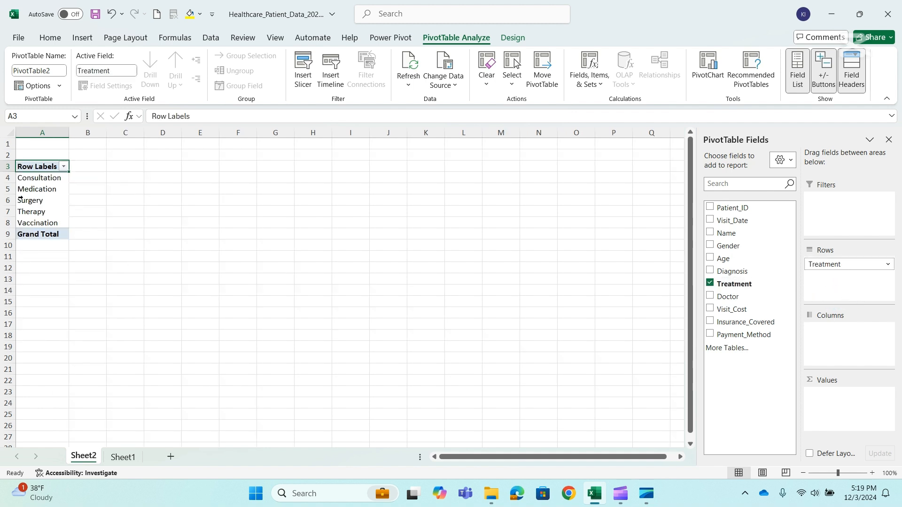
drag(731, 310, 863, 387)
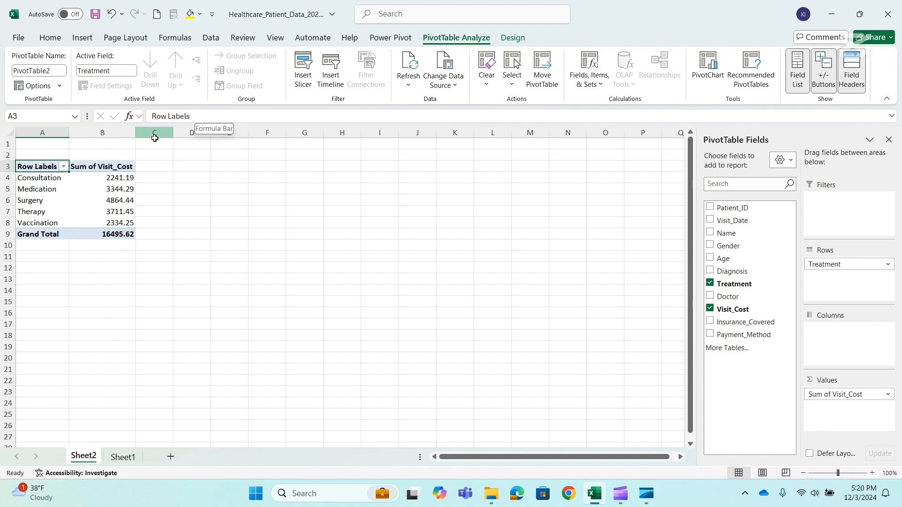
- Rename the Row Labels header in A3 to Patient Treatment and widen column A to fit it
click(263, 119)
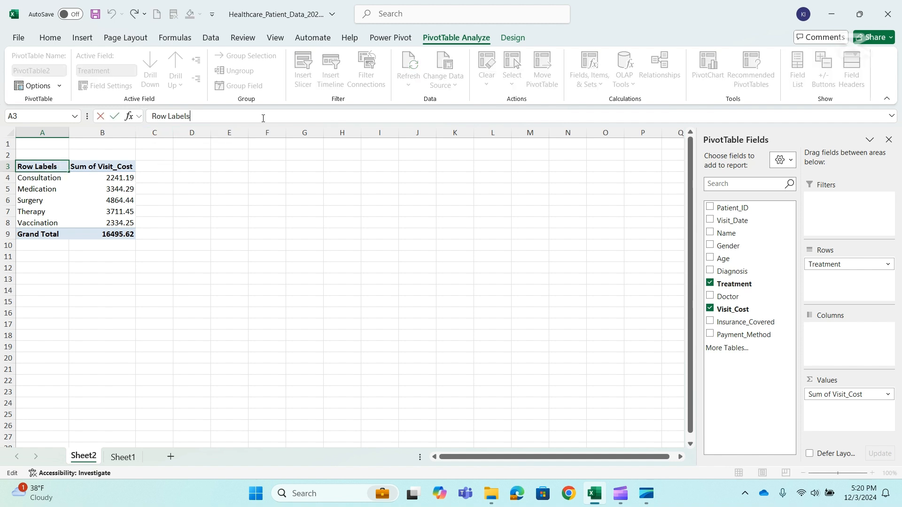
key(BackSpace)
key(BackSpace)
key(BackSpace)
key(BackSpace)
key(BackSpace)
key(BackSpace)
key(BackSpace)
text(Treatmen)
click(153, 116)
text(Patient)
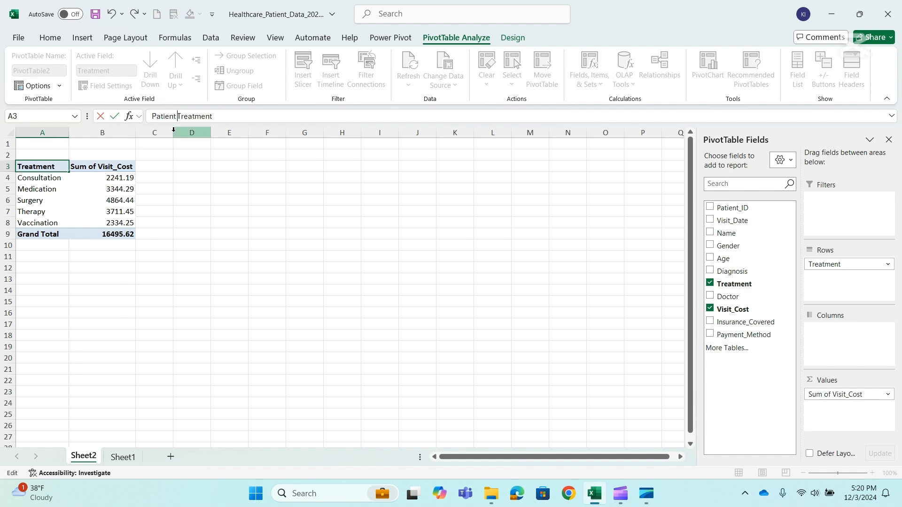
click(108, 171)
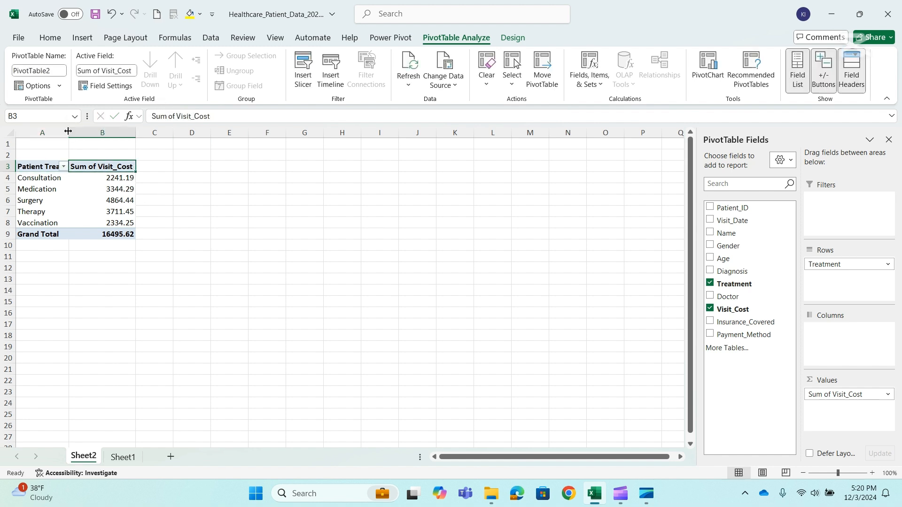
drag(69, 133, 105, 132)
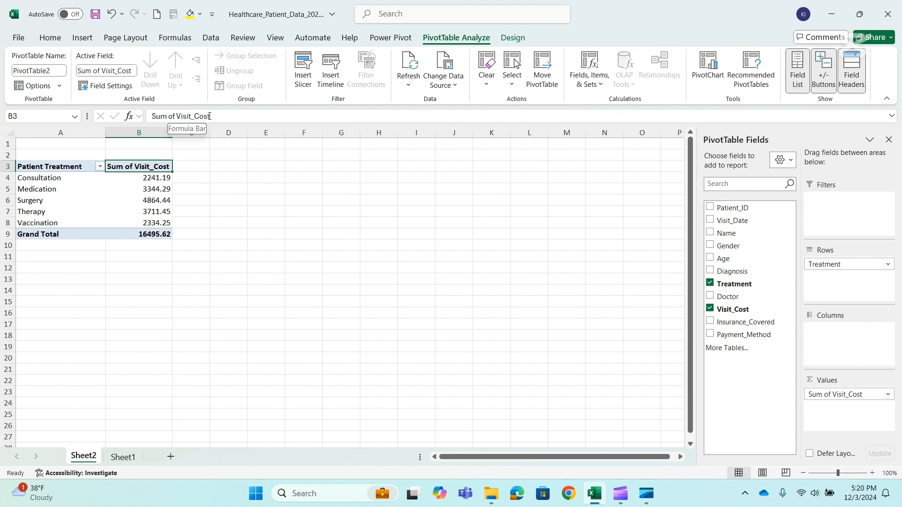
- Rename the Sum of Visit_Cost header in B3 to Cost of Visit
click(195, 116)
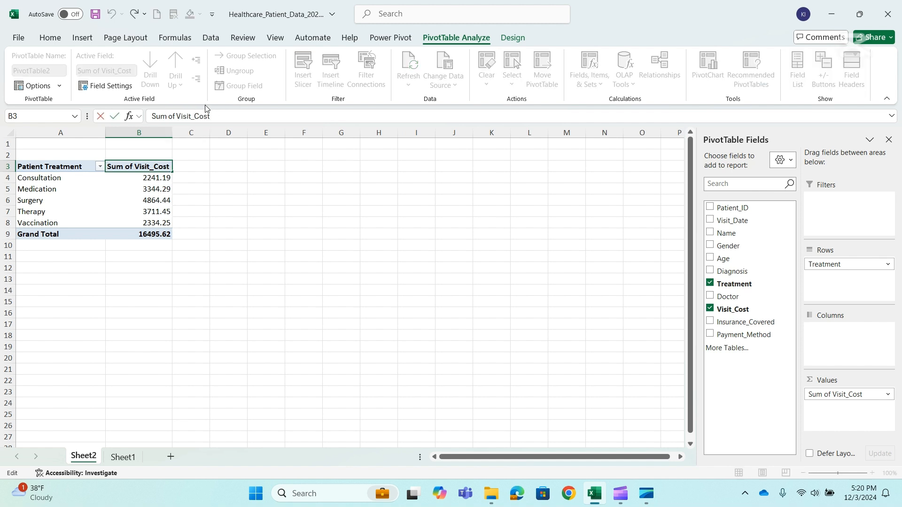
key(BackSpace)
key(BackSpace)
key(BackSpace)
key(BackSpace)
key(BackSpace)
key(BackSpace)
key(BackSpace)
key(BackSpace)
key(BackSpace)
key(BackSpace)
key(BackSpace)
key(BackSpace)
key(BackSpace)
click(171, 116)
text(of Visit)
key(Tab)
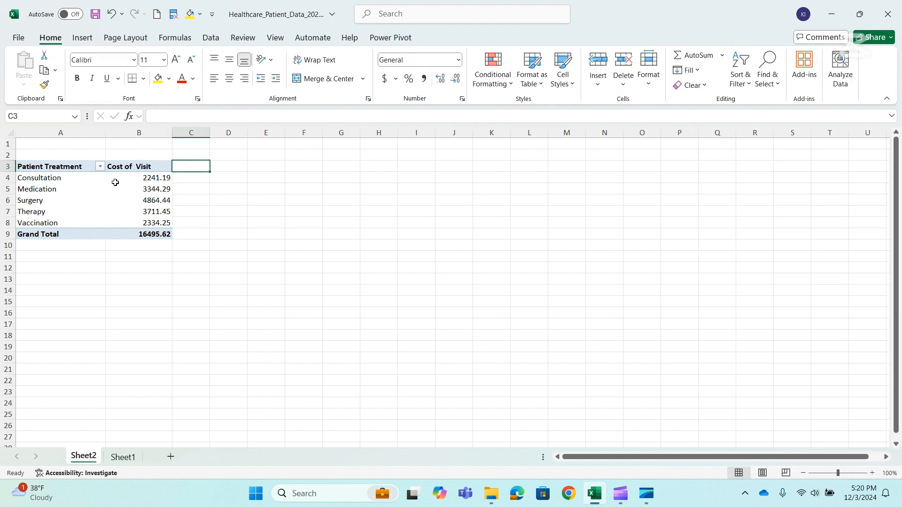
- Check when the field list is displayed by selecting cells outside and inside the PivotTable
click(265, 200)
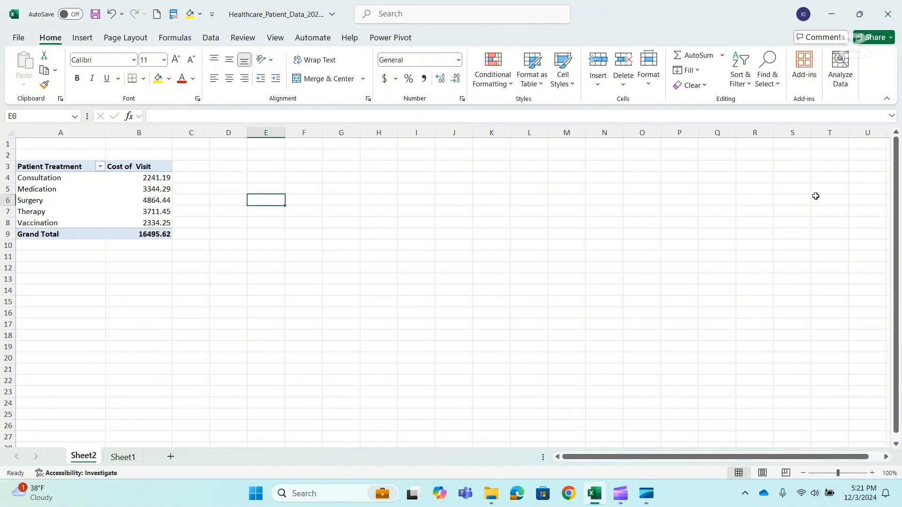
click(136, 203)
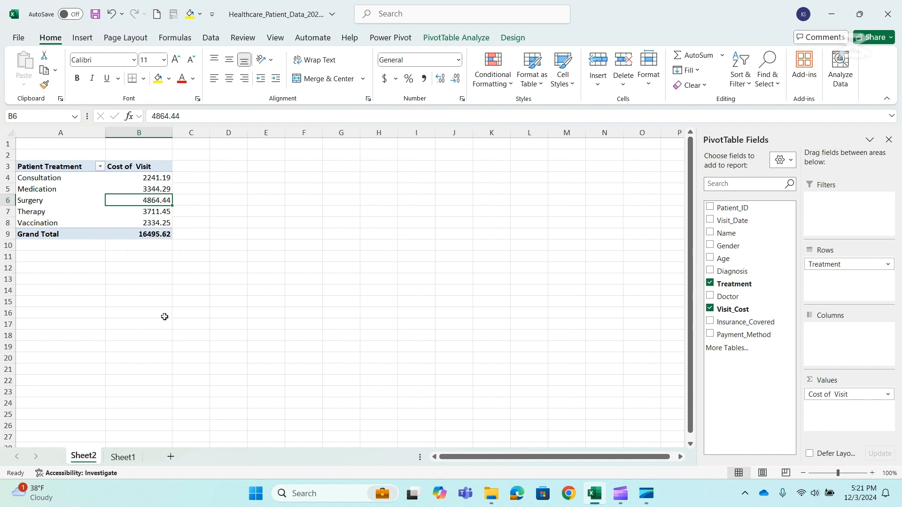
drag(164, 317, 165, 304)
click(266, 310)
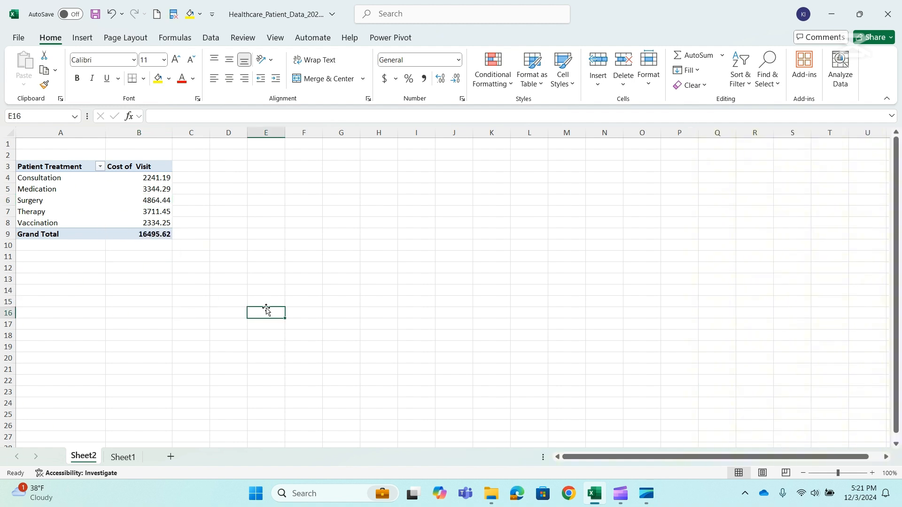
click(94, 206)
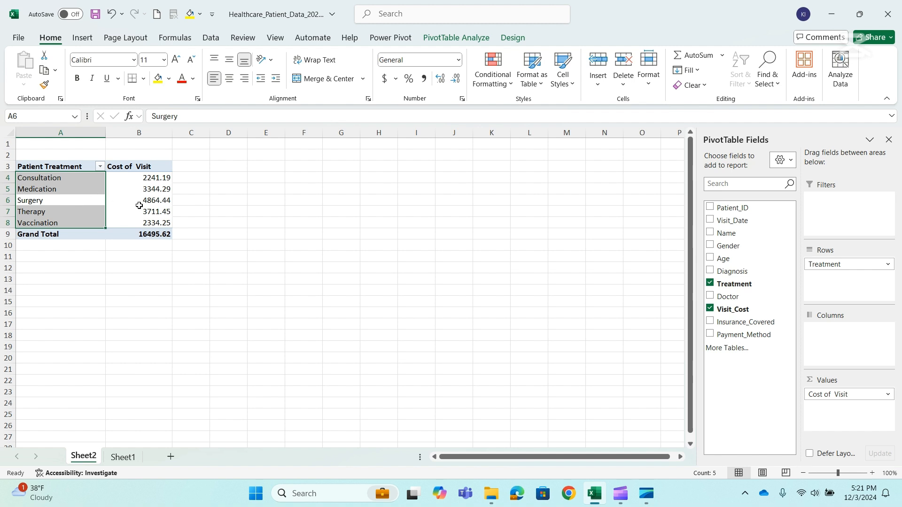
- Add Gender as a report filter on the PivotTable and filter it to Female
click(139, 206)
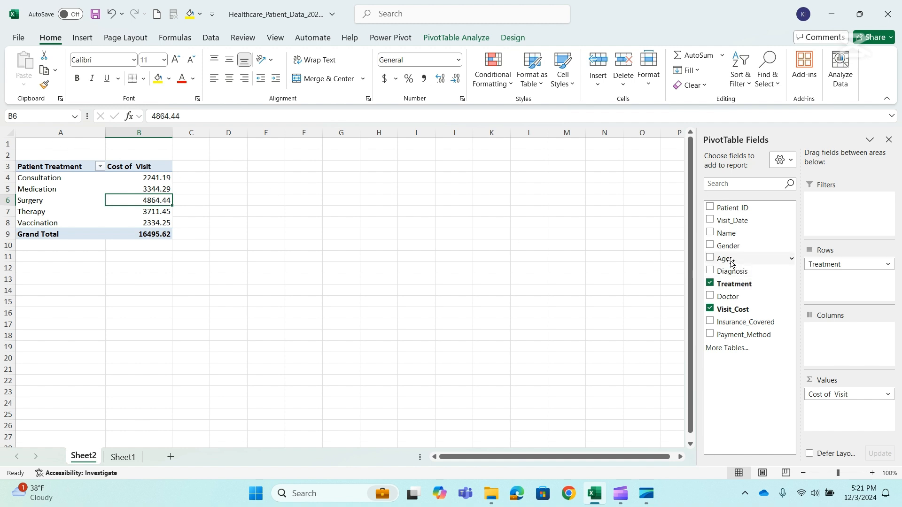
drag(728, 246, 840, 210)
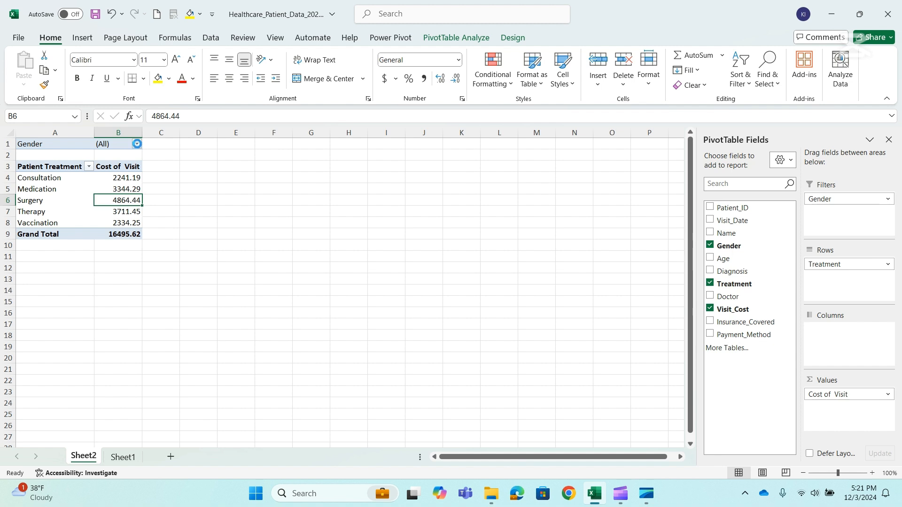
click(136, 145)
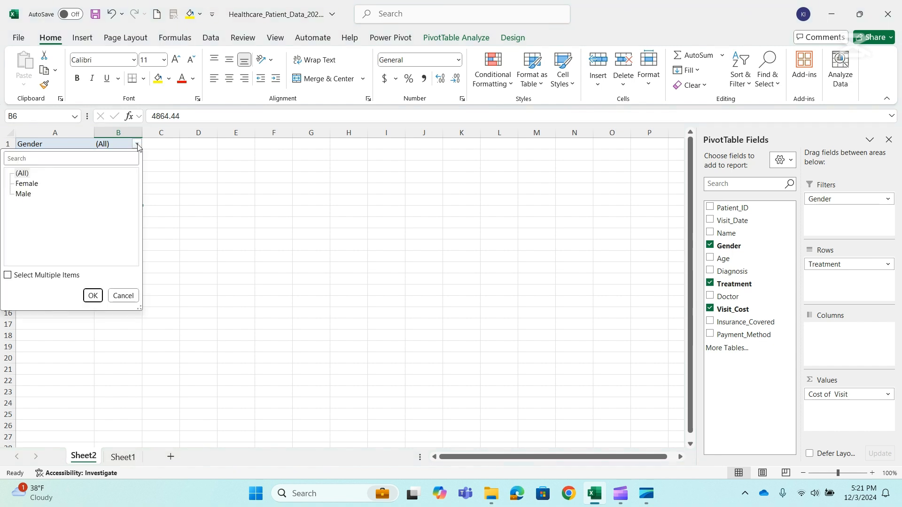
click(27, 184)
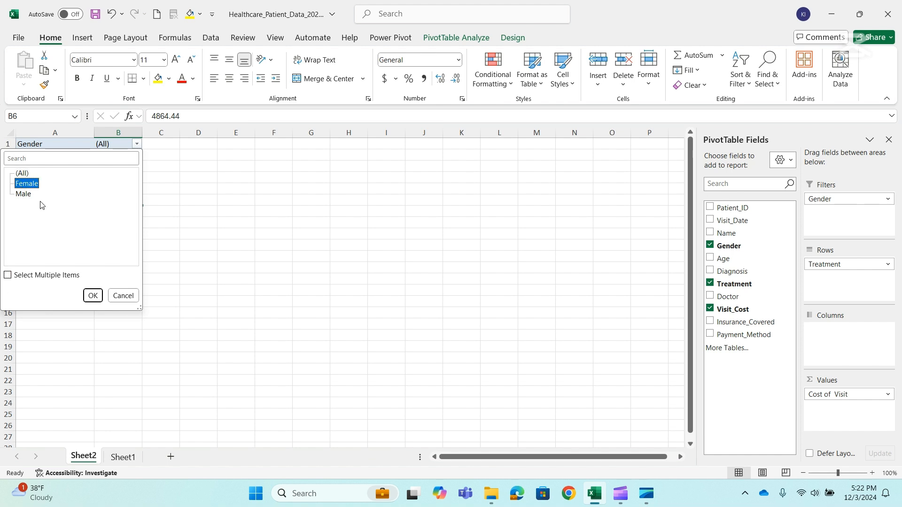
click(93, 296)
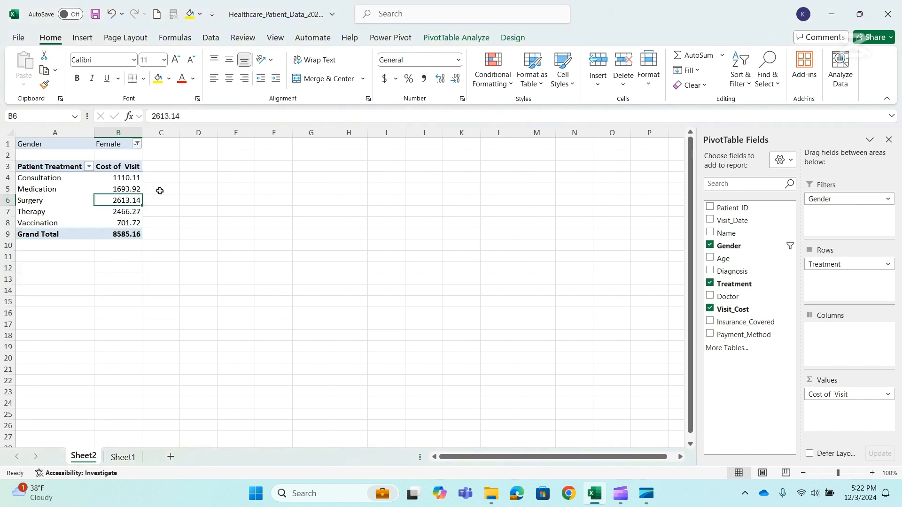
- Change the PivotTable's Gender report filter to Male
click(137, 144)
click(23, 194)
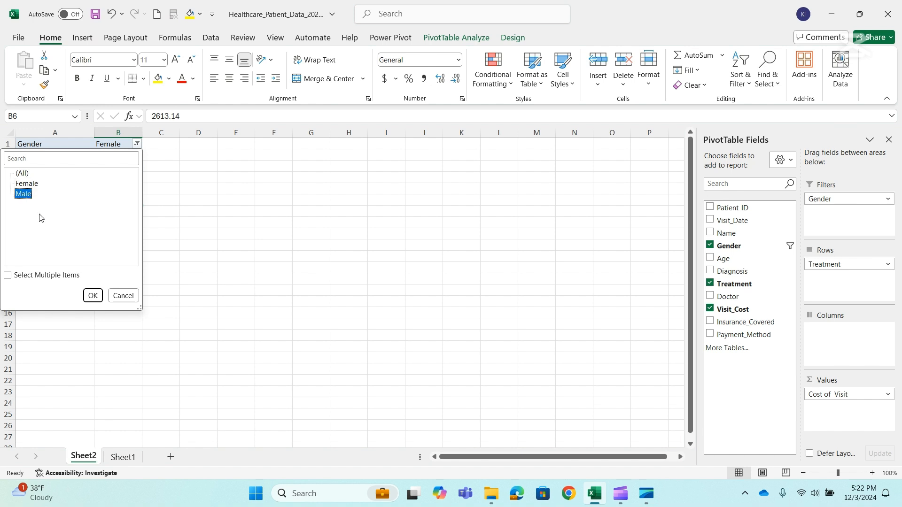
click(92, 296)
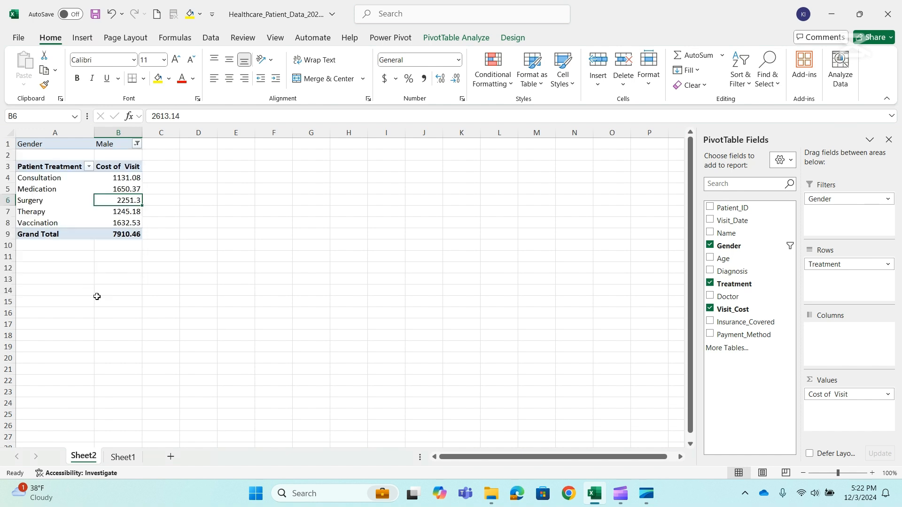
- Allow multiple items in the Gender report filter and include both Female and Male
click(137, 144)
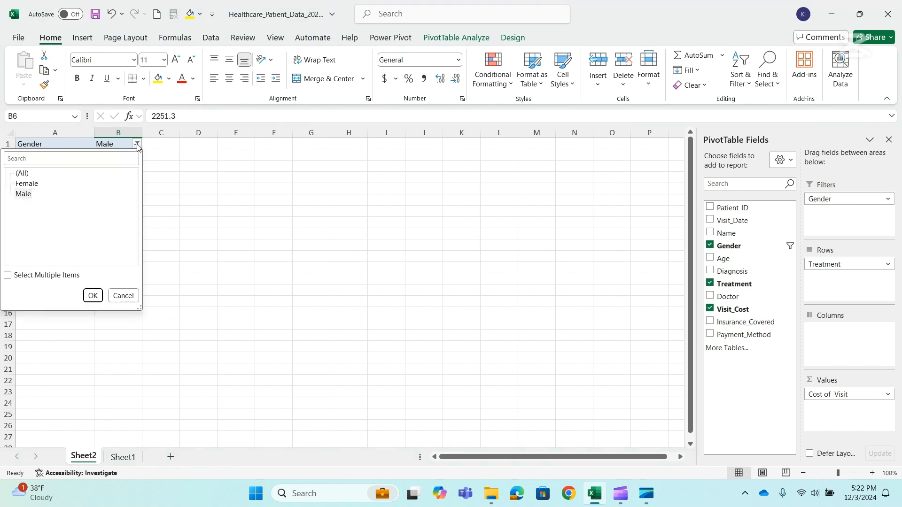
click(9, 276)
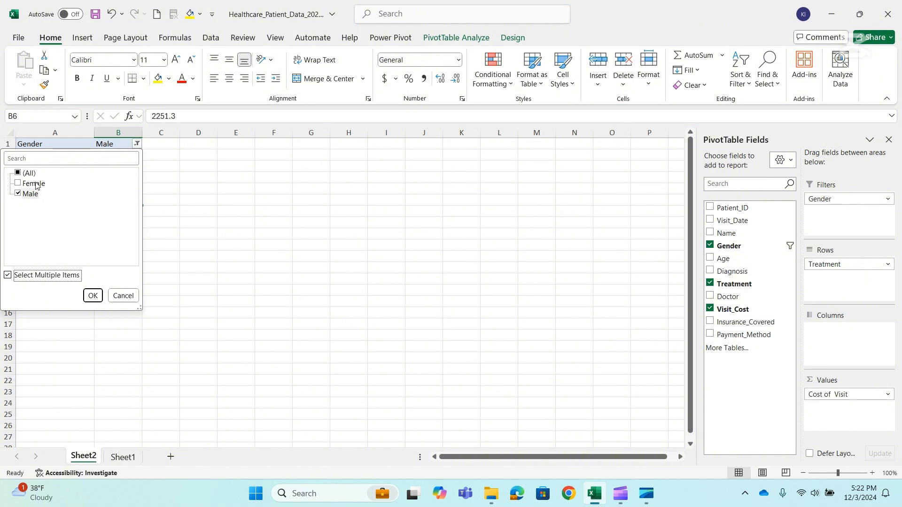
click(19, 184)
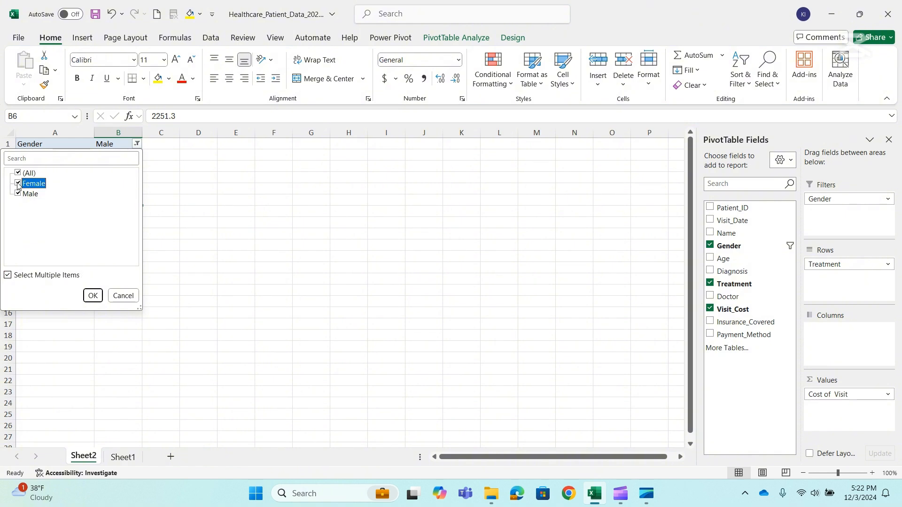
click(89, 299)
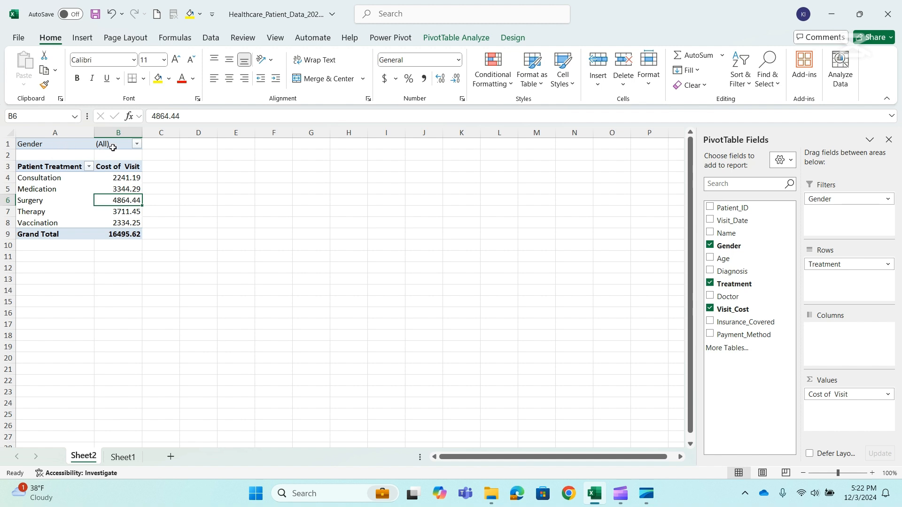
- Add a Gender slicer for the PivotTable and shrink it to about 1 inch high and 2 inches wide
click(137, 144)
click(136, 145)
right_click(748, 248)
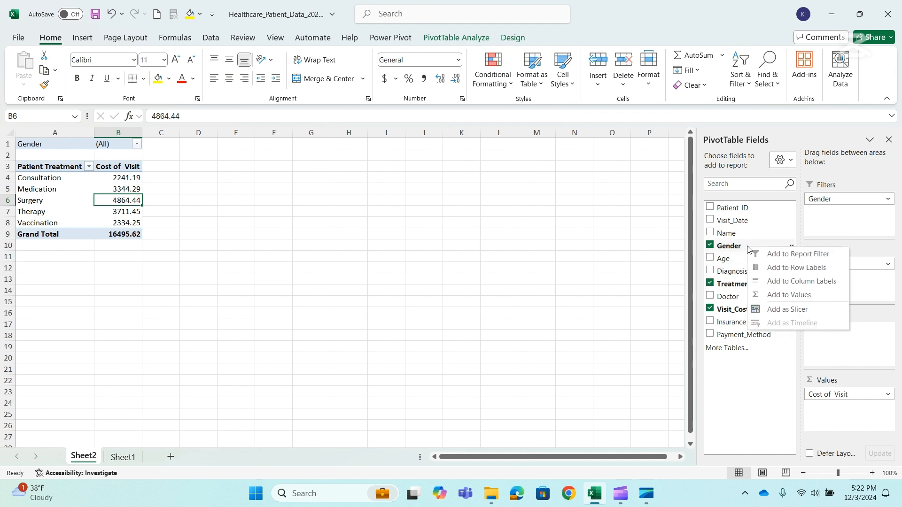
click(789, 309)
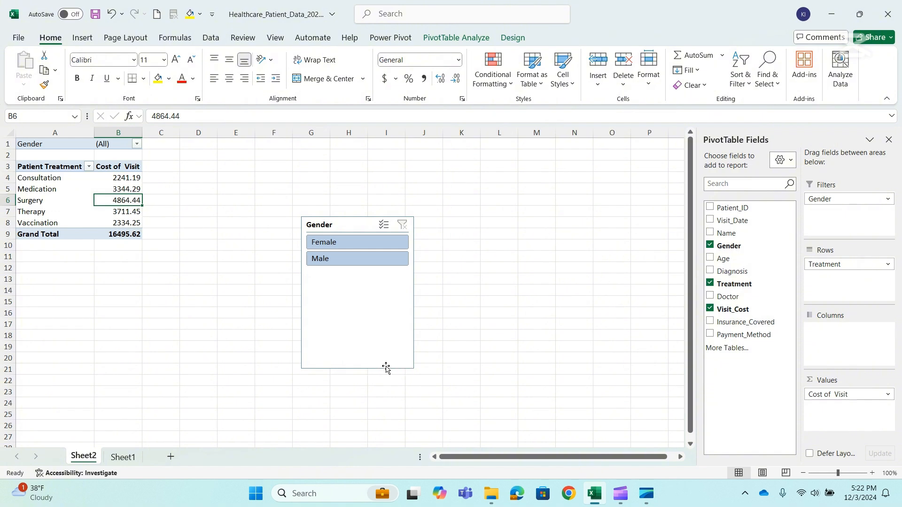
drag(380, 357, 475, 230)
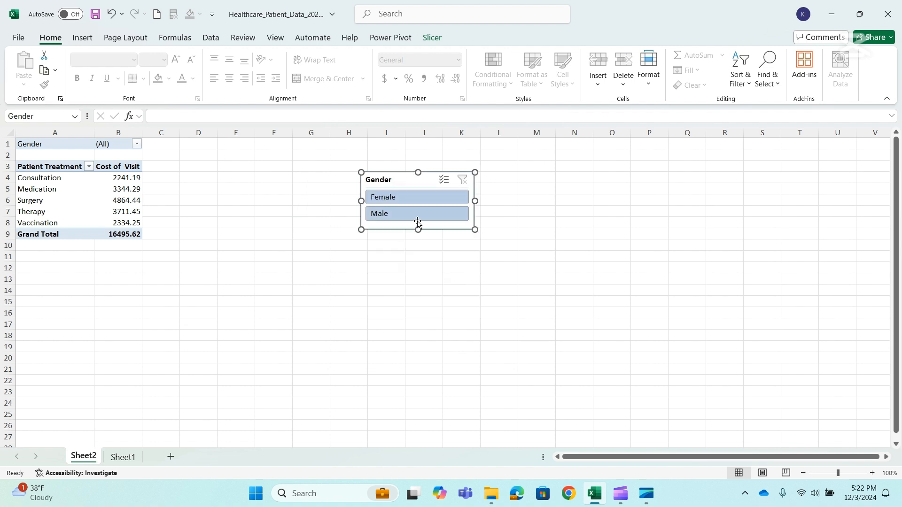
- Use the Gender slicer to filter by Male and Female individually, and by both together with multi-select
click(399, 215)
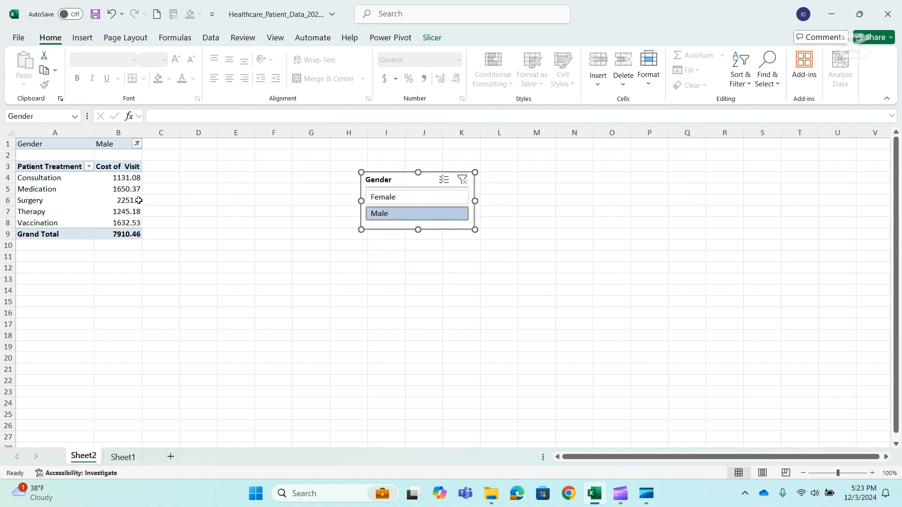
click(413, 197)
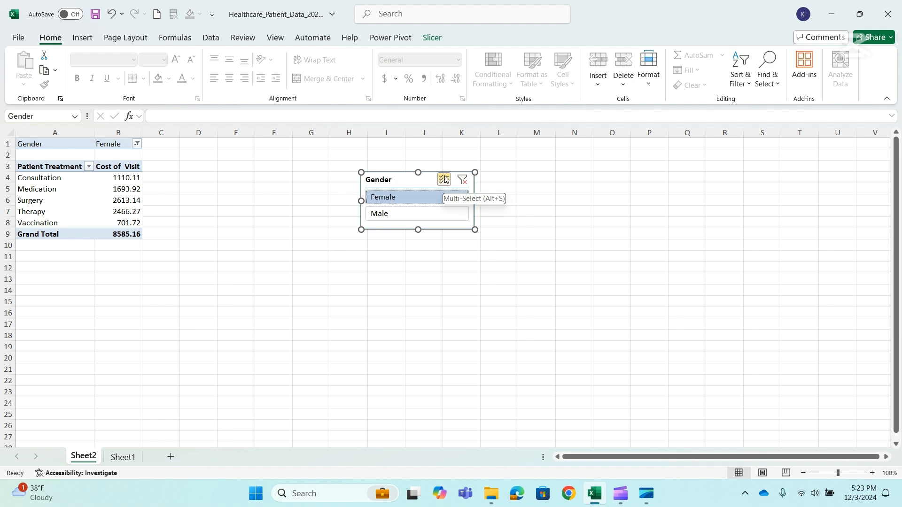
click(445, 180)
click(423, 214)
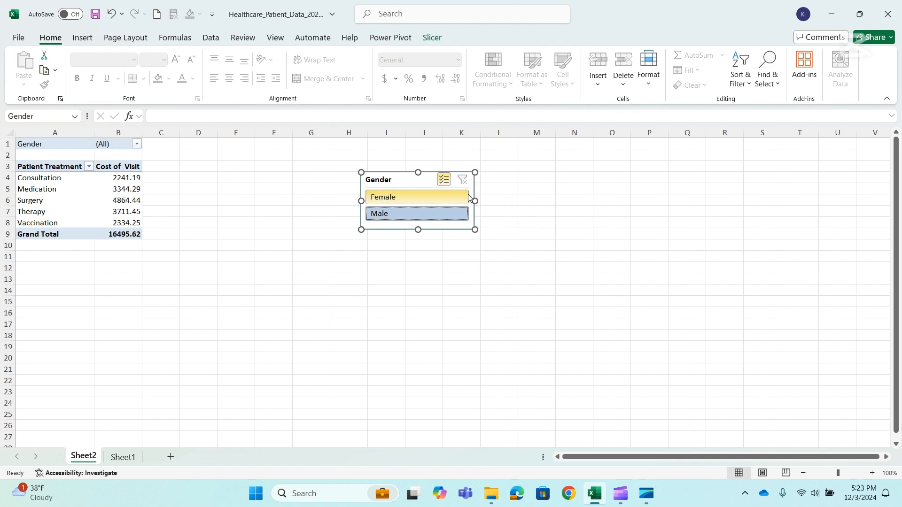
- Turn off the slicer's multi-select, filter to Male only, and clear the Gender slicer's filter
click(444, 179)
click(413, 215)
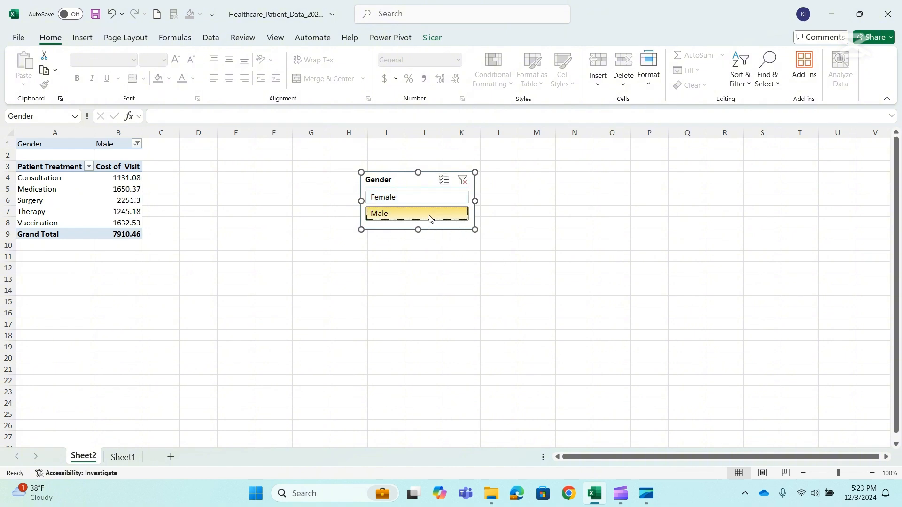
click(462, 180)
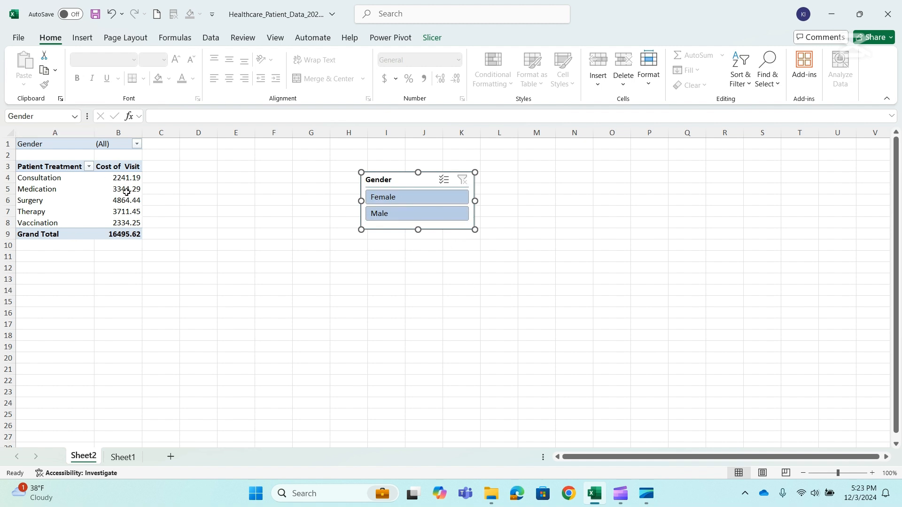
- Move the Gender slicer closer to the PivotTable, around columns E to H, and show its slicer formatting options
drag(424, 179, 285, 153)
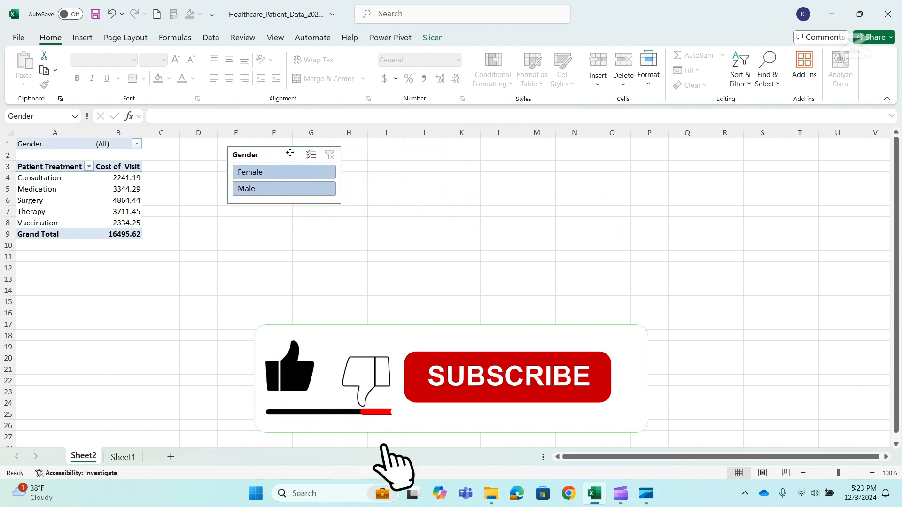
click(433, 38)
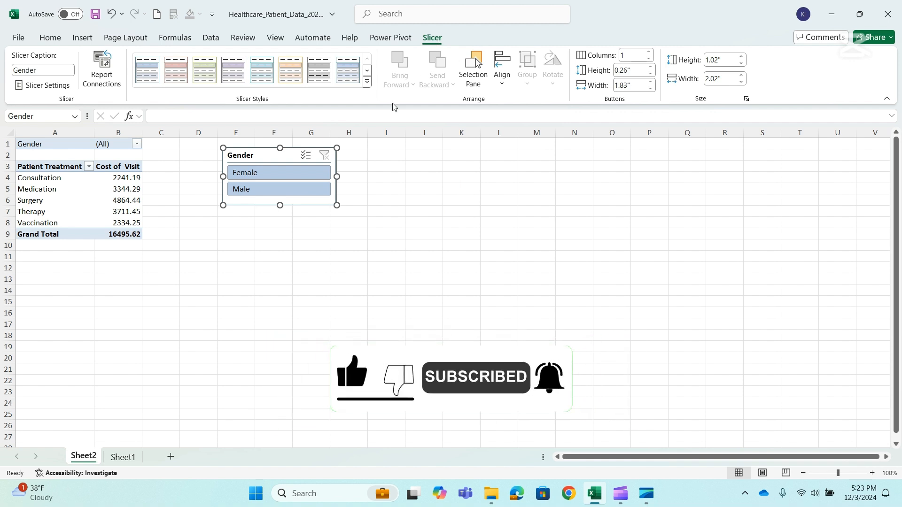
- Move the Gender slicer just below the PivotTable and give it the dark teal slicer style
drag(278, 157, 96, 301)
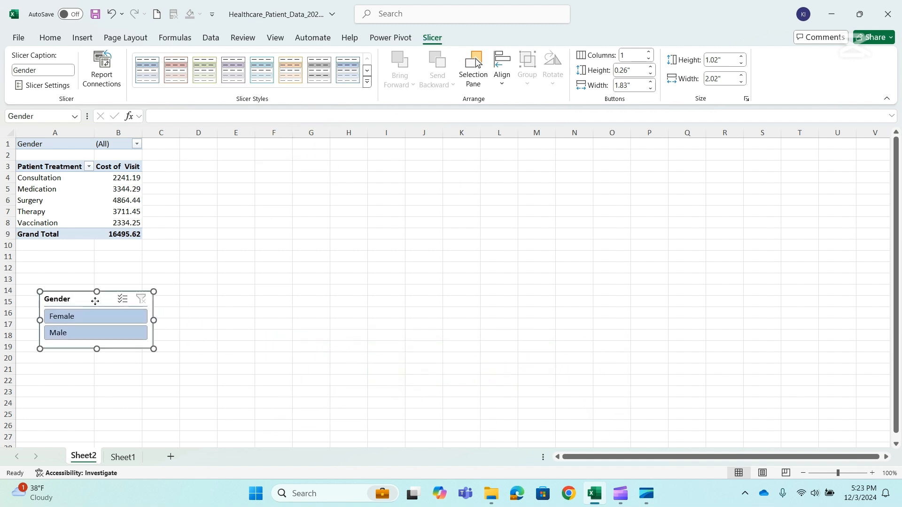
click(367, 82)
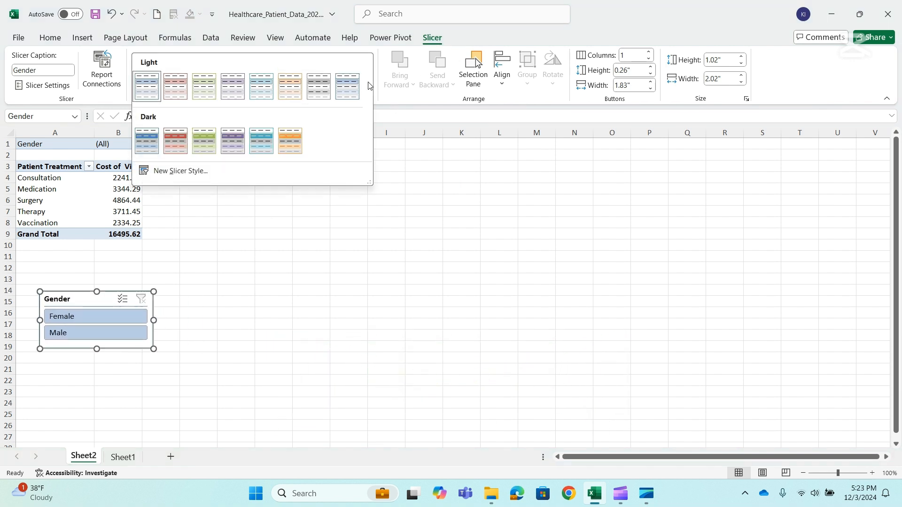
click(297, 148)
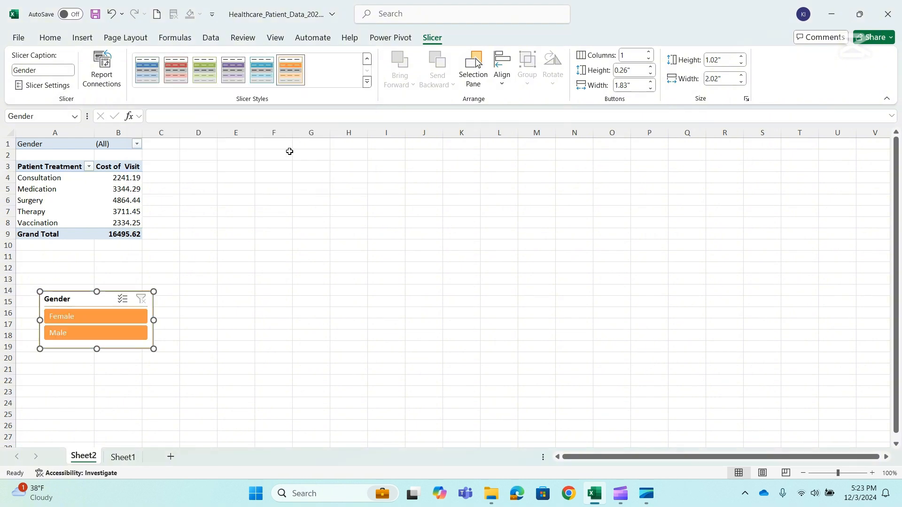
click(262, 75)
drag(87, 298, 85, 267)
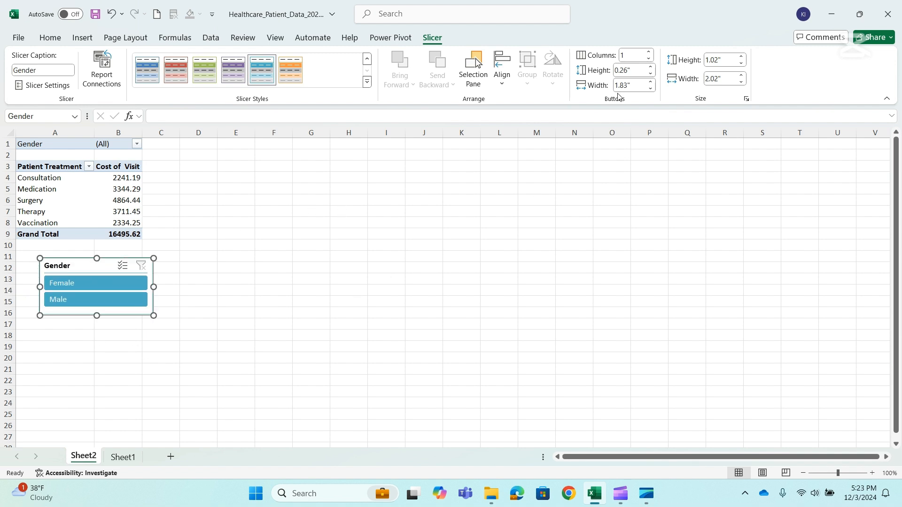
- Arrange the Gender slicer in 2 columns, resize it to about 0.77" high and 2.44" wide, and place it beside the PivotTable
click(649, 53)
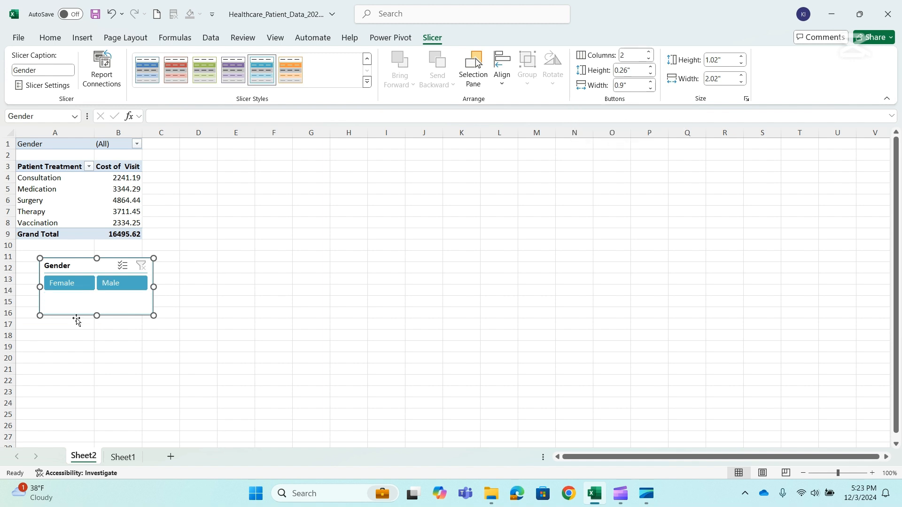
drag(97, 315, 97, 301)
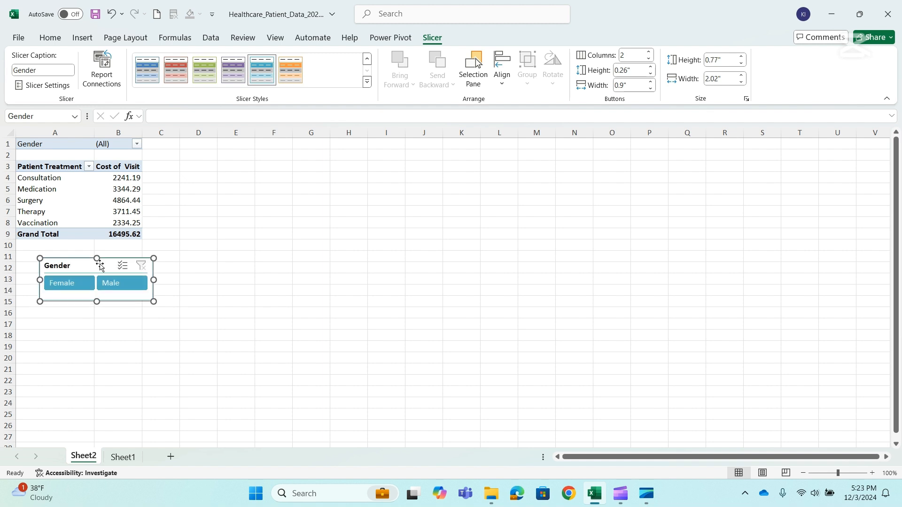
drag(97, 260, 224, 144)
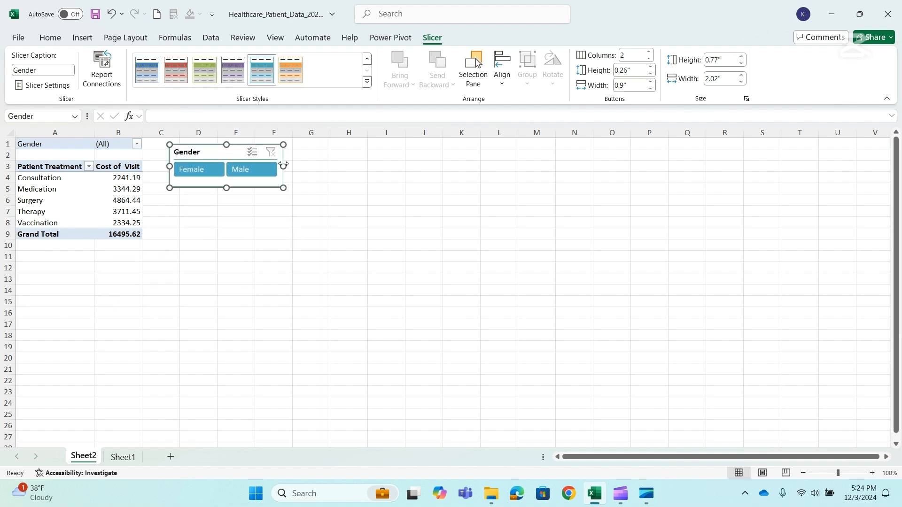
drag(284, 165, 307, 166)
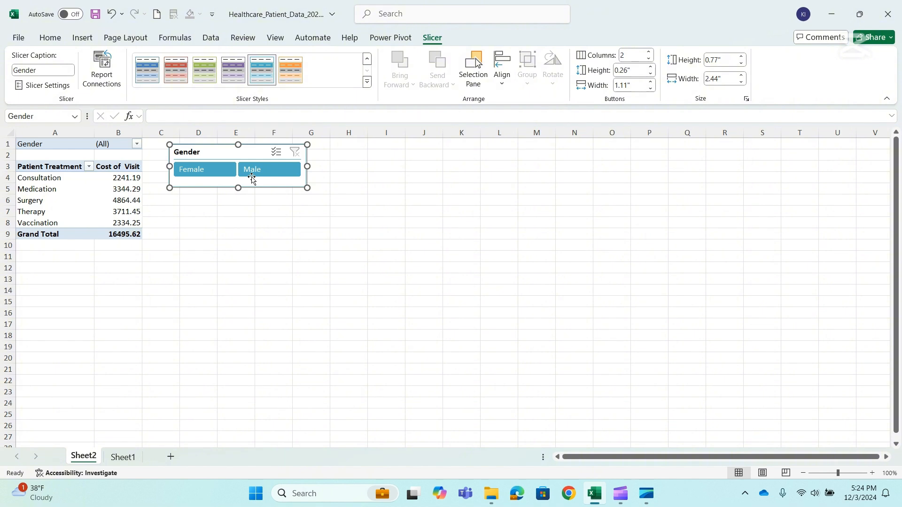
- Remove Gender from the PivotTable's filters and reposition the Gender slicer beside the table's rows, around columns D to G
click(76, 143)
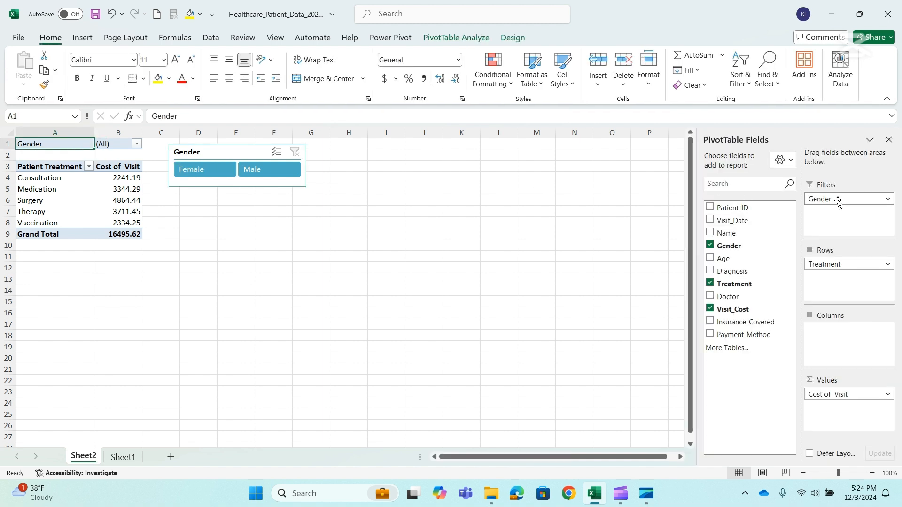
drag(836, 199, 496, 321)
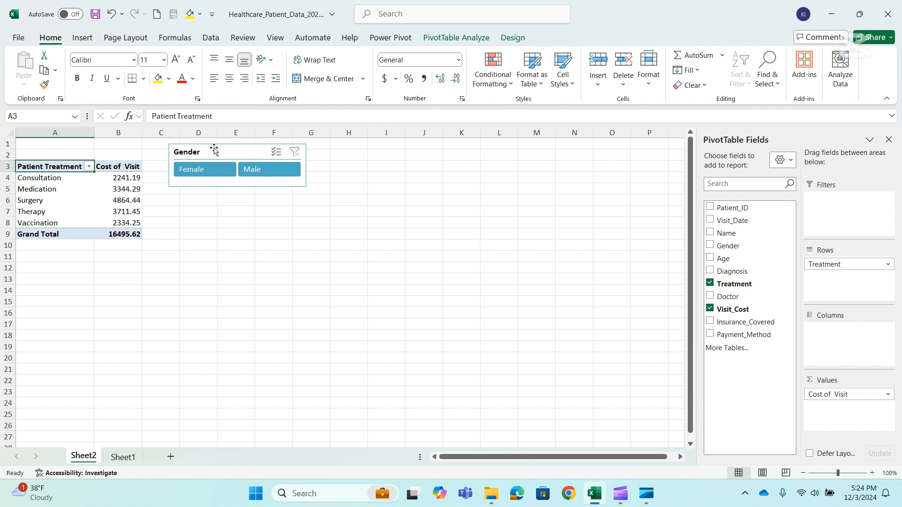
mouse_move(213, 149)
mouse_down()
mouse_move(187, 151)
mouse_move(212, 158)
mouse_up()
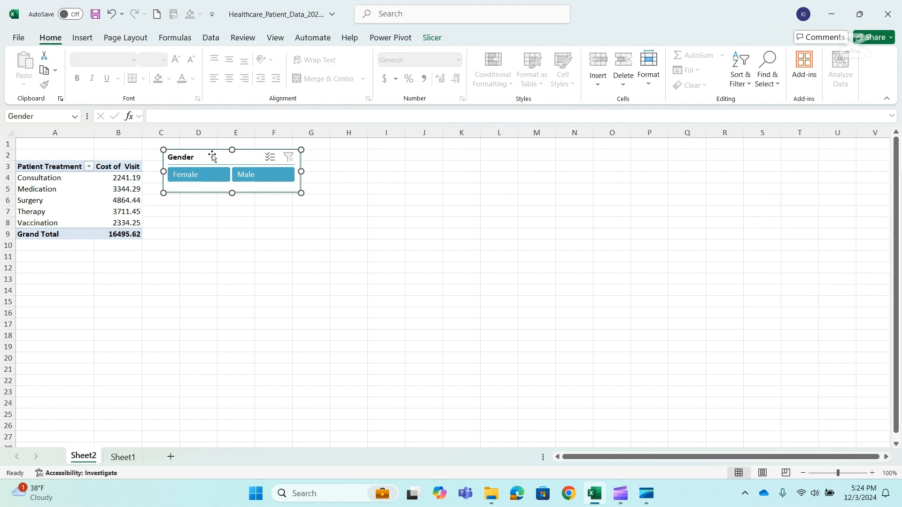
click(430, 38)
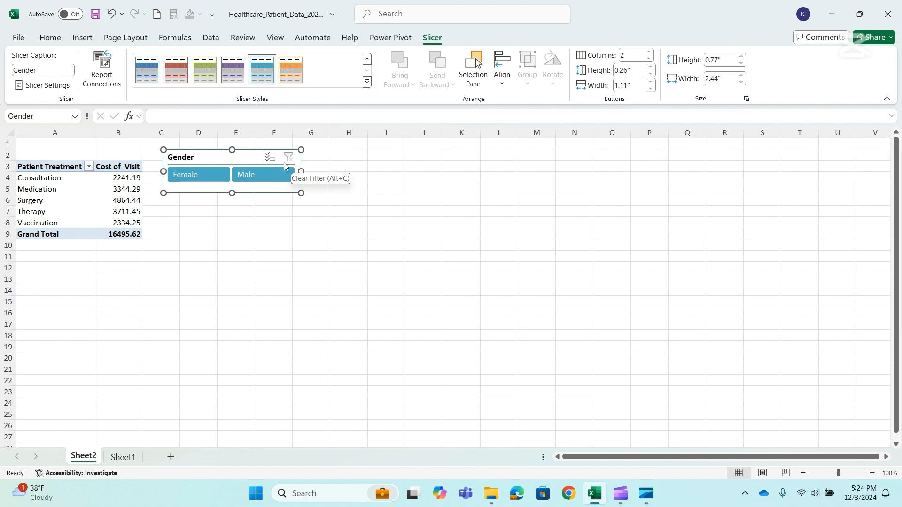
drag(285, 166, 296, 188)
- Review the calculation types available for summarizing the Cost of Visit value field, keeping Sum
click(117, 189)
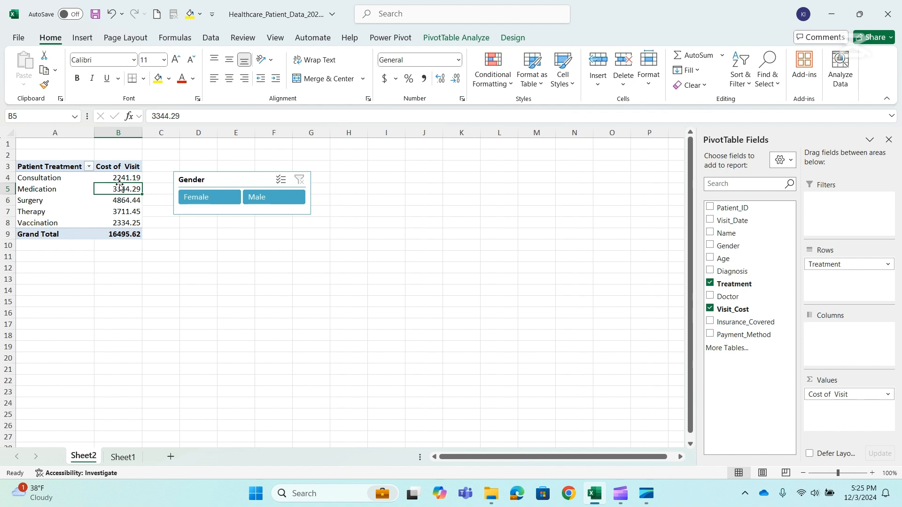
click(890, 395)
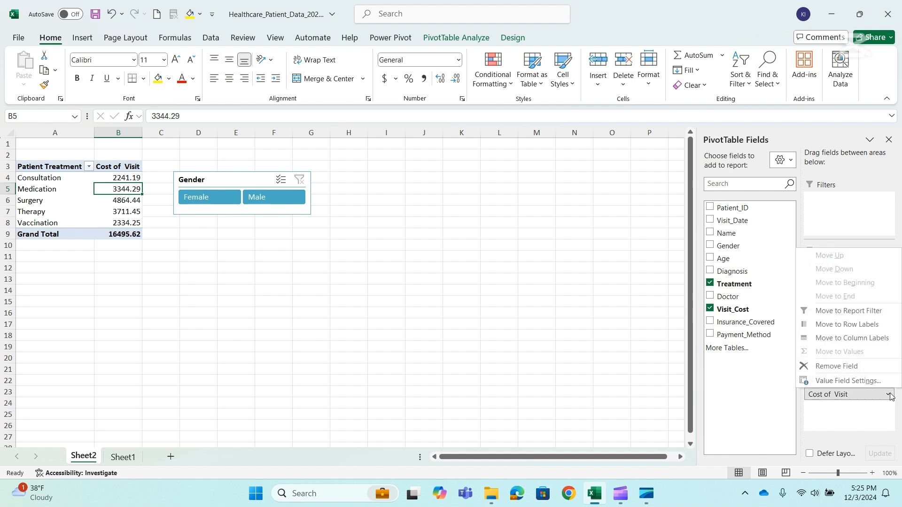
click(863, 382)
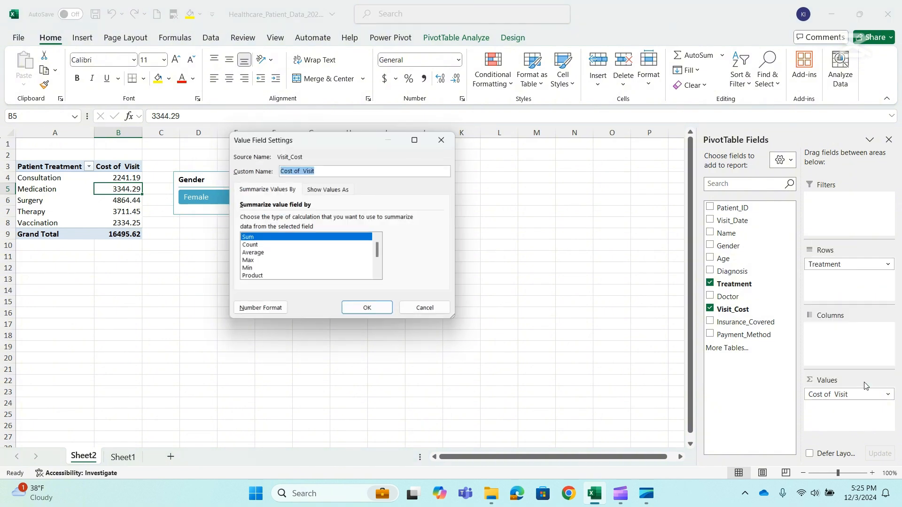
drag(358, 140, 403, 137)
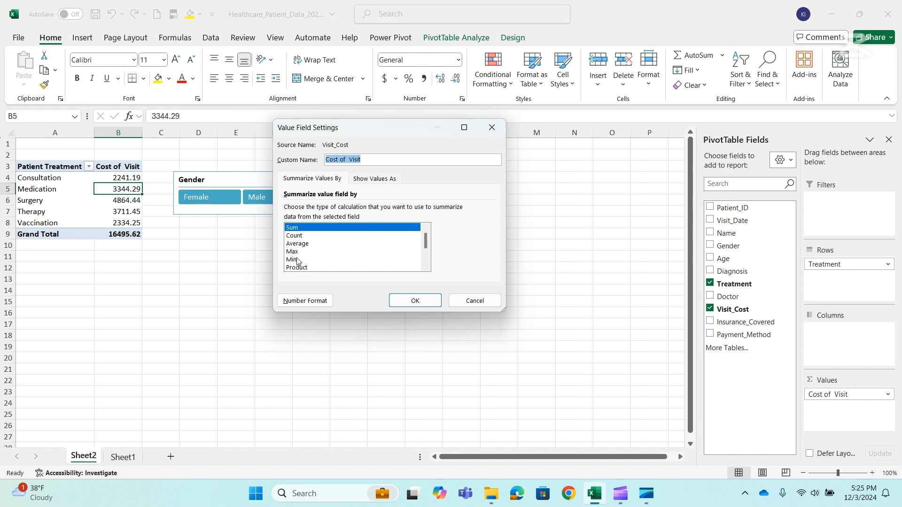
scroll(360, 249, down, 2)
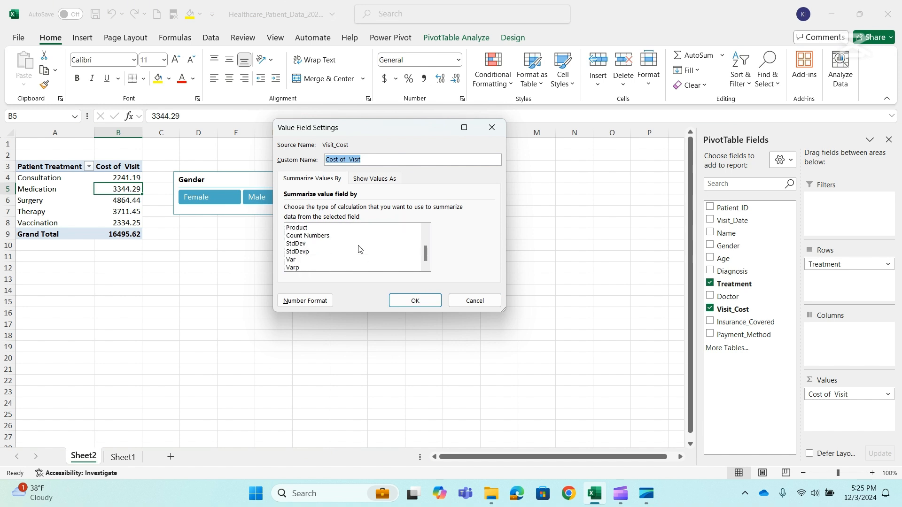
scroll(358, 252, up, 3)
key(Return)
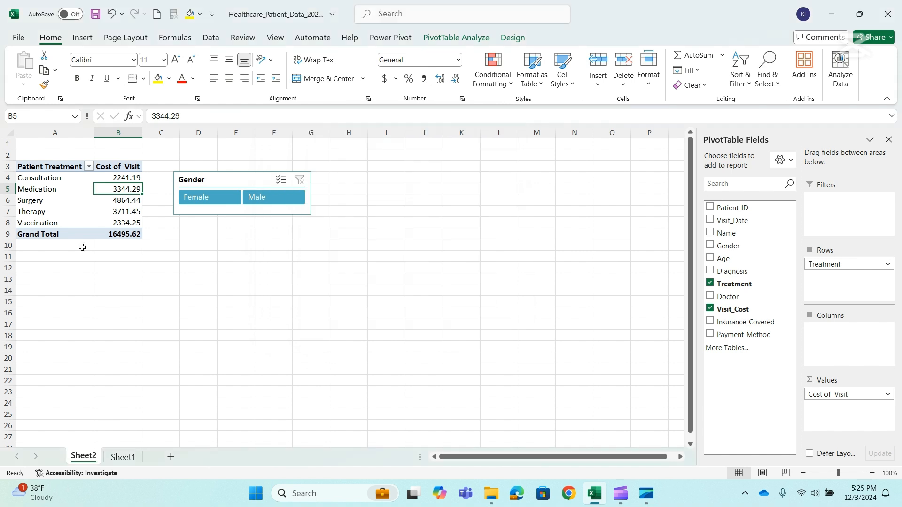
- Move the Gender slicer further from the PivotTable and add Patient_ID to the values, summarized by Count
drag(223, 180, 304, 164)
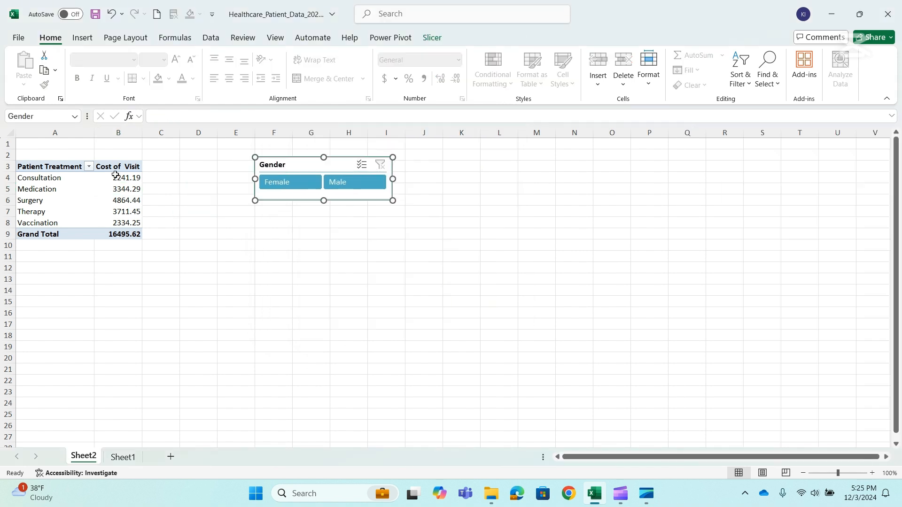
click(119, 197)
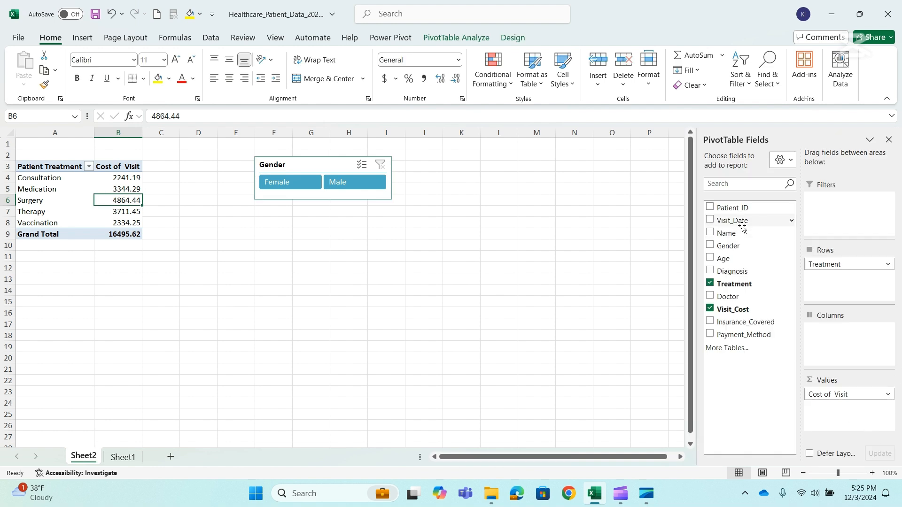
drag(740, 209, 841, 421)
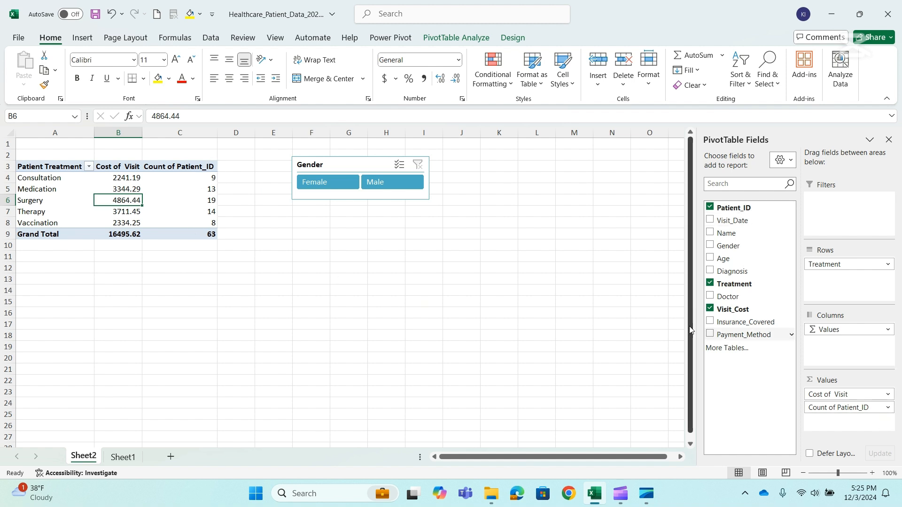
click(889, 408)
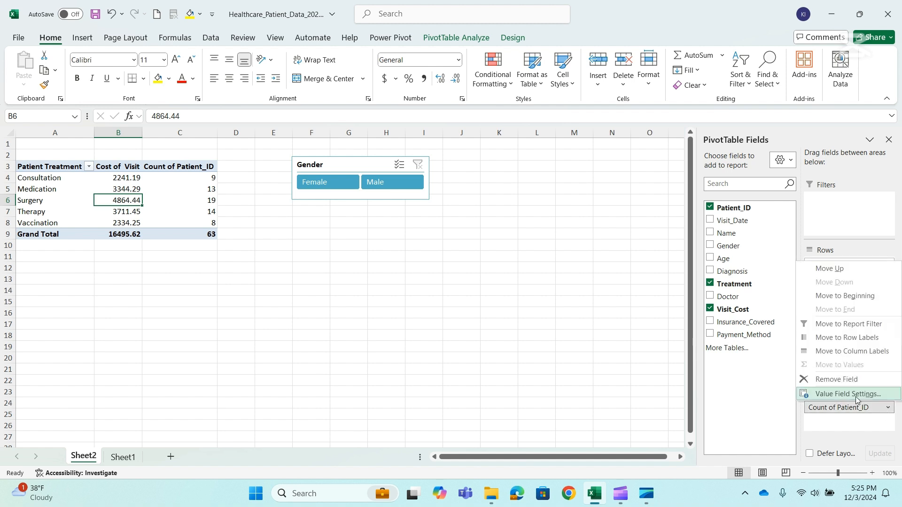
click(848, 394)
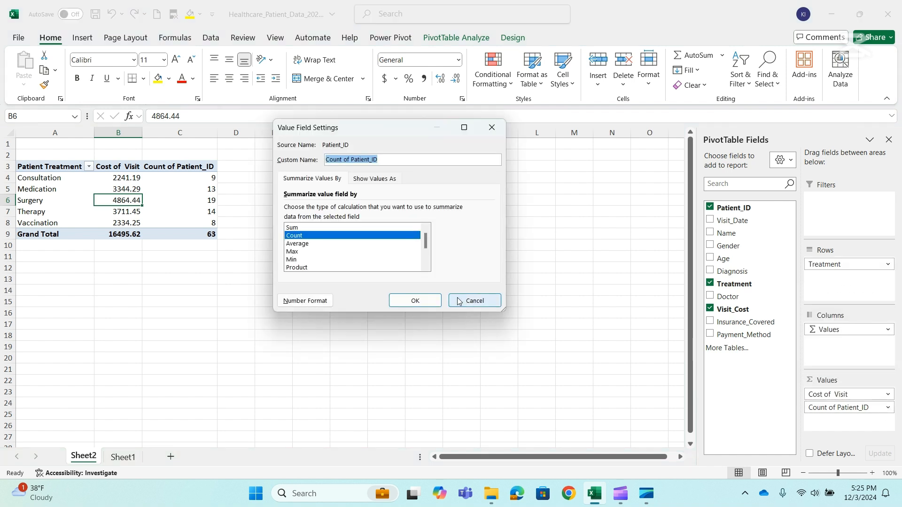
double_click(303, 236)
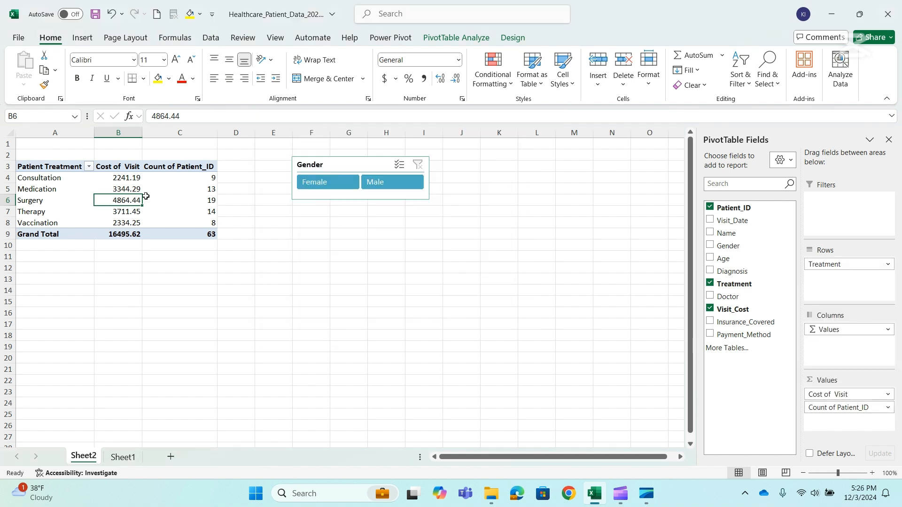
- Filter with the slicer by Female and Male in turn, clear its filter, and shift it slightly closer to the PivotTable
click(163, 244)
click(318, 188)
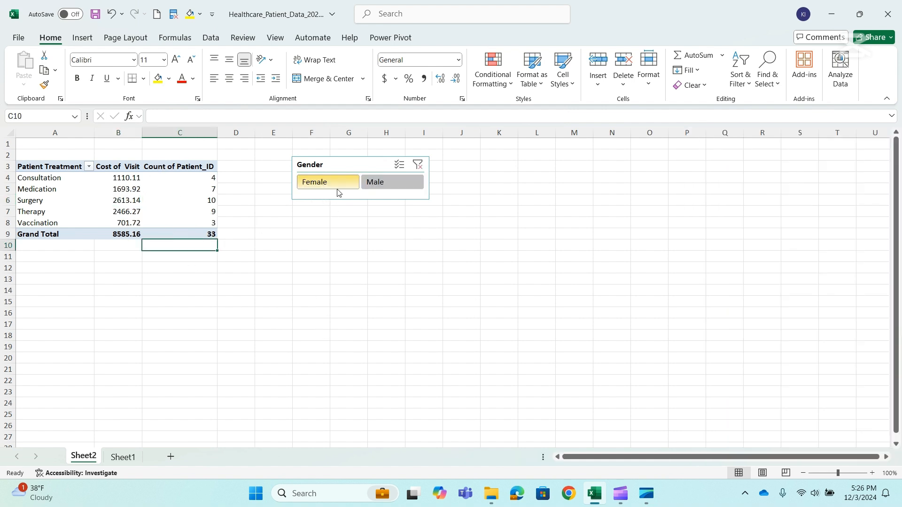
click(407, 183)
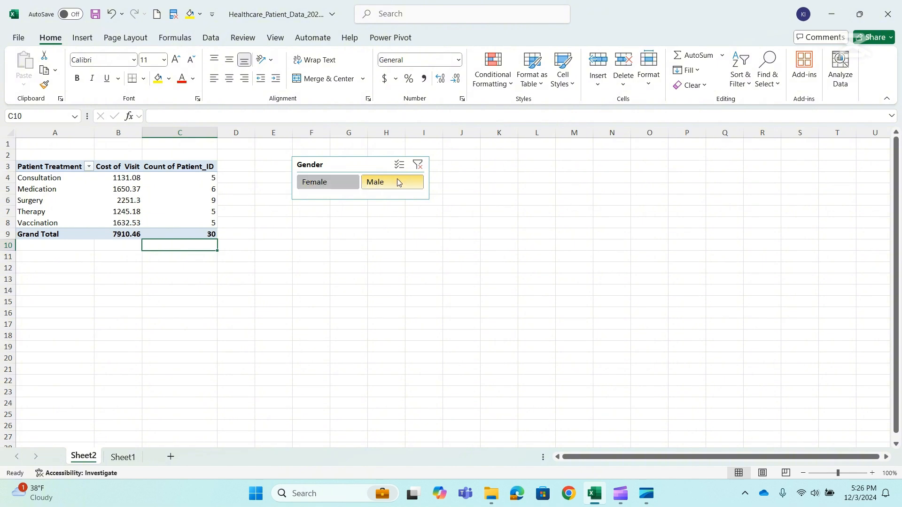
click(417, 166)
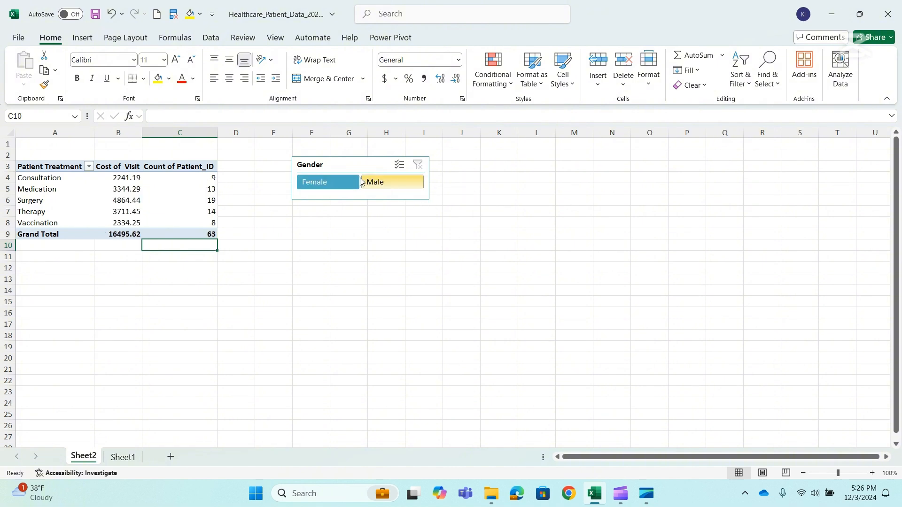
drag(334, 167, 318, 163)
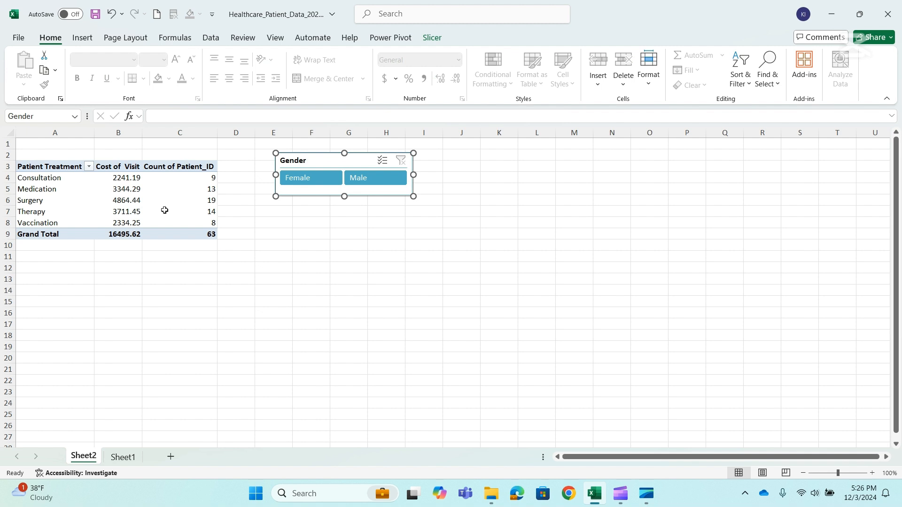
- Rename the PivotTable header in C3 to "No. of Patients"
mouse_move(164, 210)
mouse_move(141, 196)
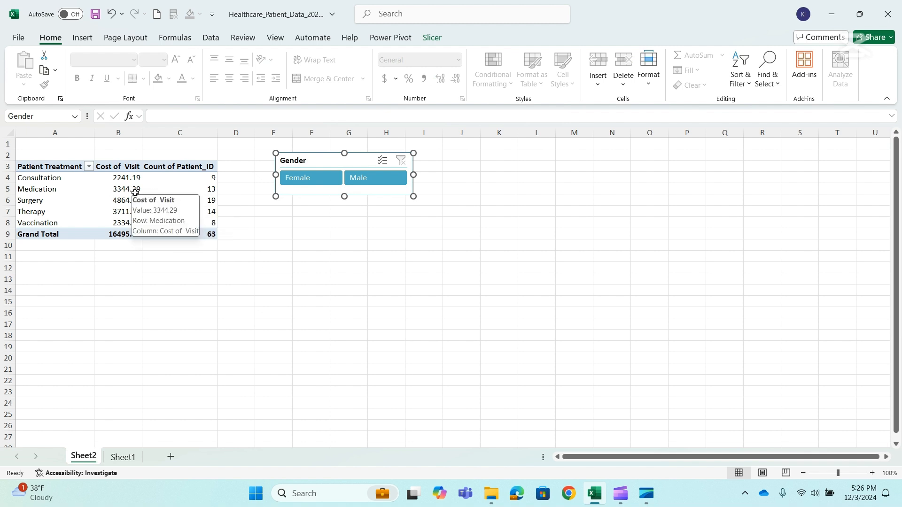
click(190, 167)
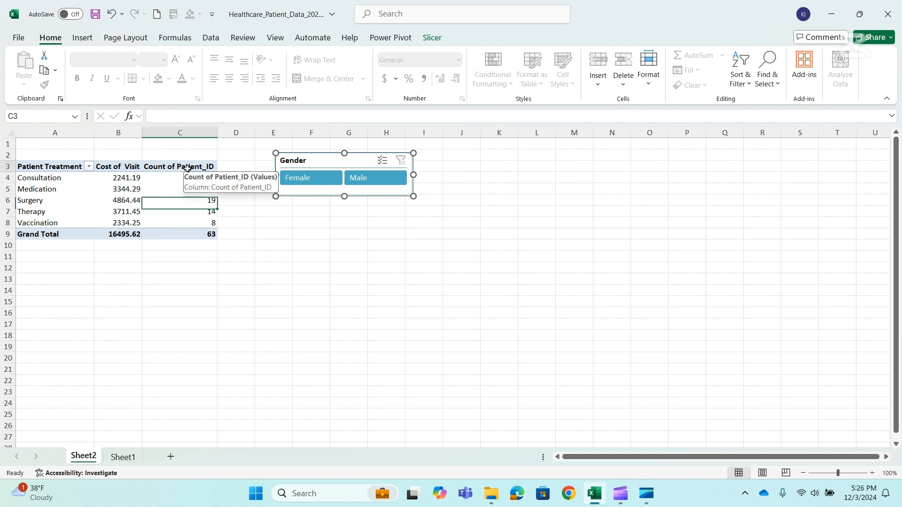
click(236, 114)
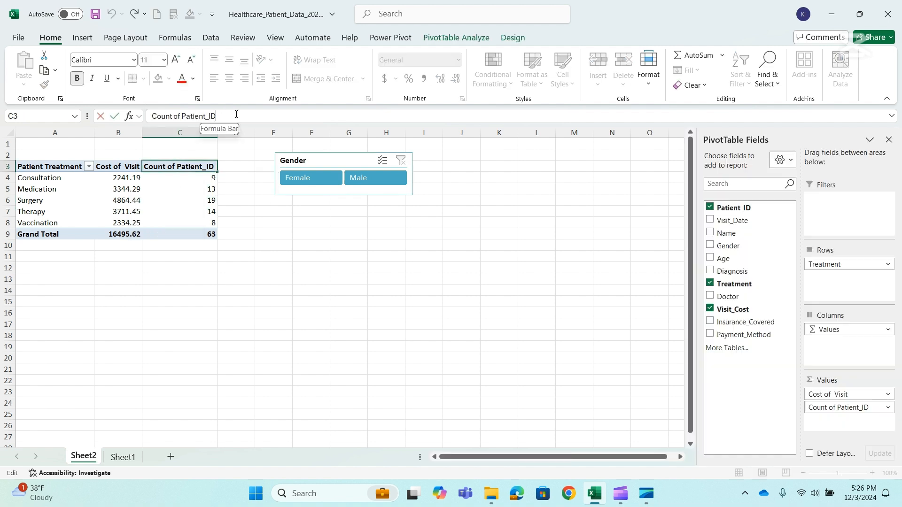
key(BackSpace)
key(BackSpace)
key(BackSpace)
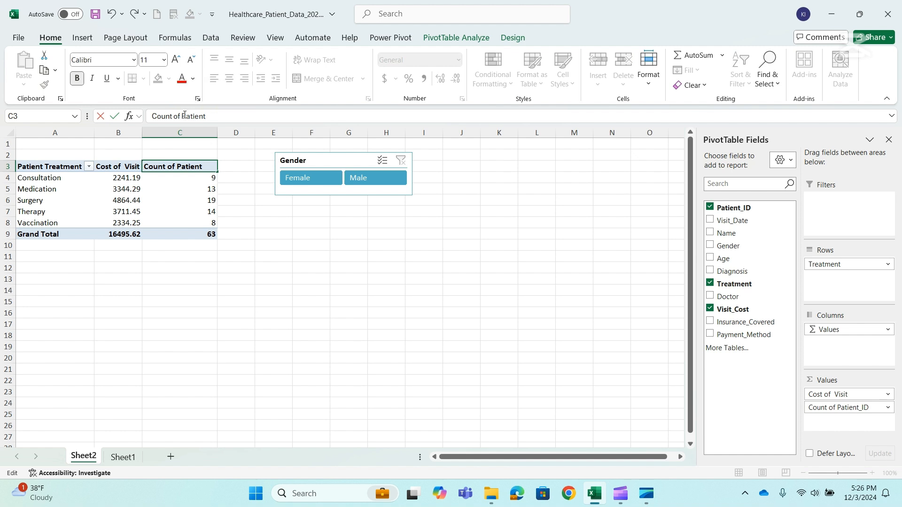
key(BackSpace)
key(BackSpace)
key(BackSpace)
key(BackSpace)
key(BackSpace)
key(BackSpace)
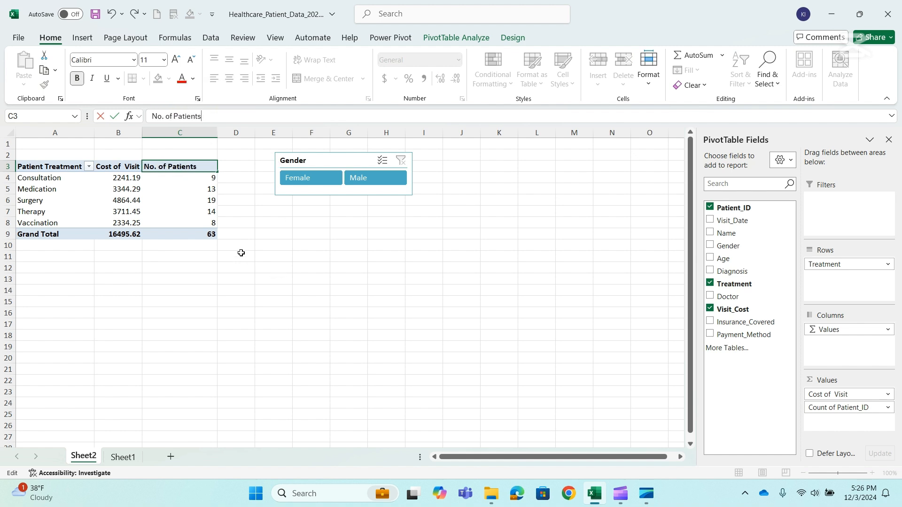
click(225, 208)
click(164, 207)
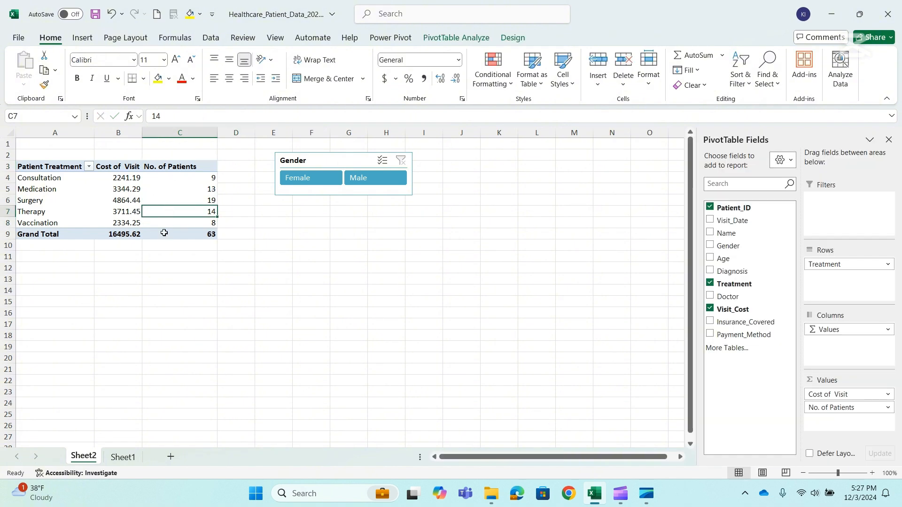
click(120, 197)
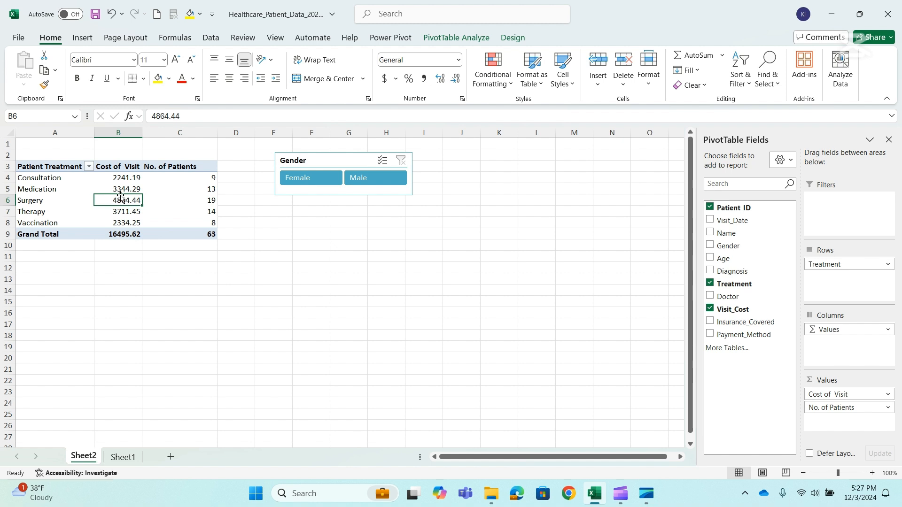
- Sort the PivotTable by Cost of Visit from largest to smallest and move the Gender slicer further from the table
right_click(122, 202)
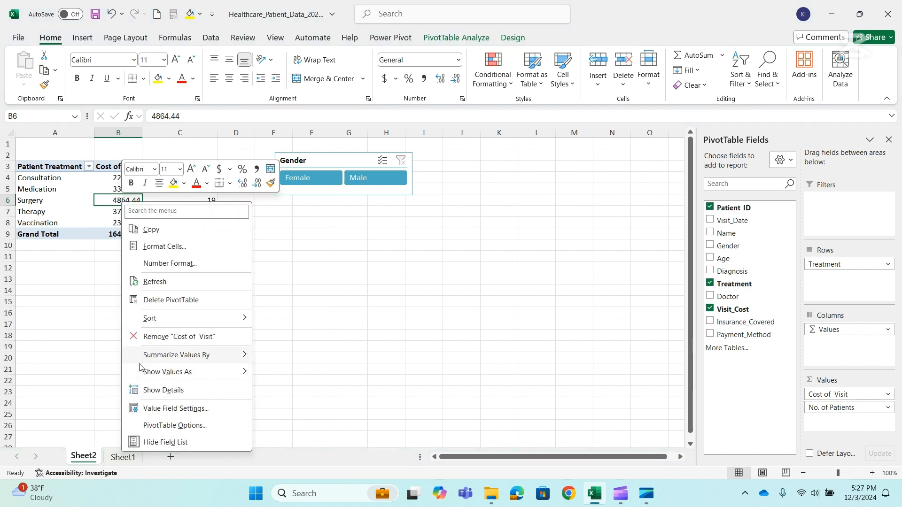
mouse_move(209, 322)
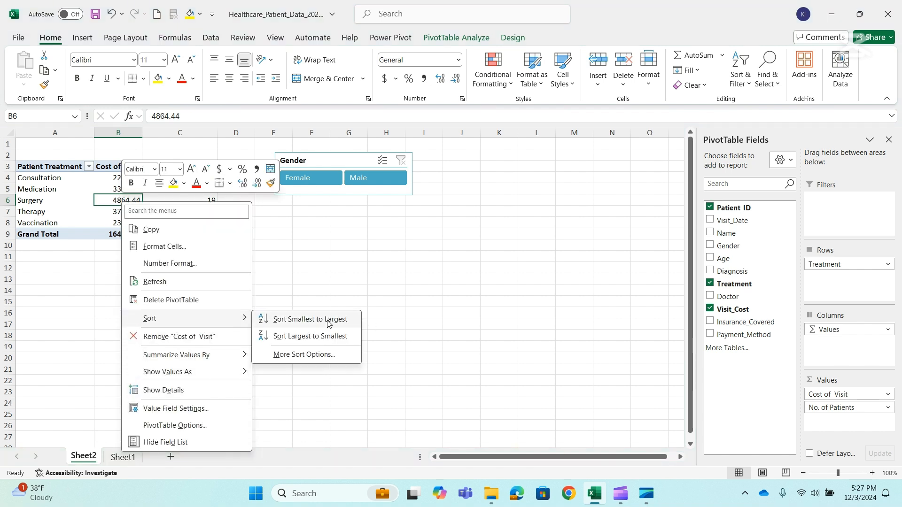
click(331, 336)
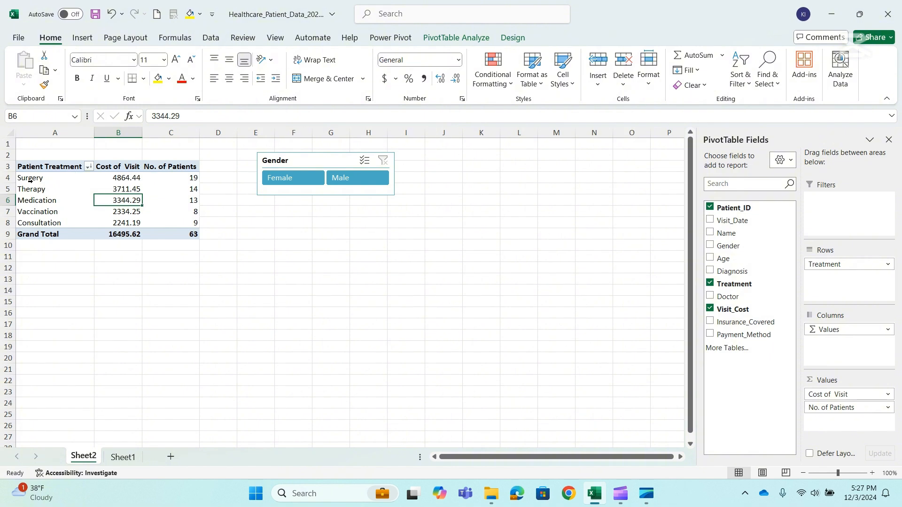
click(128, 181)
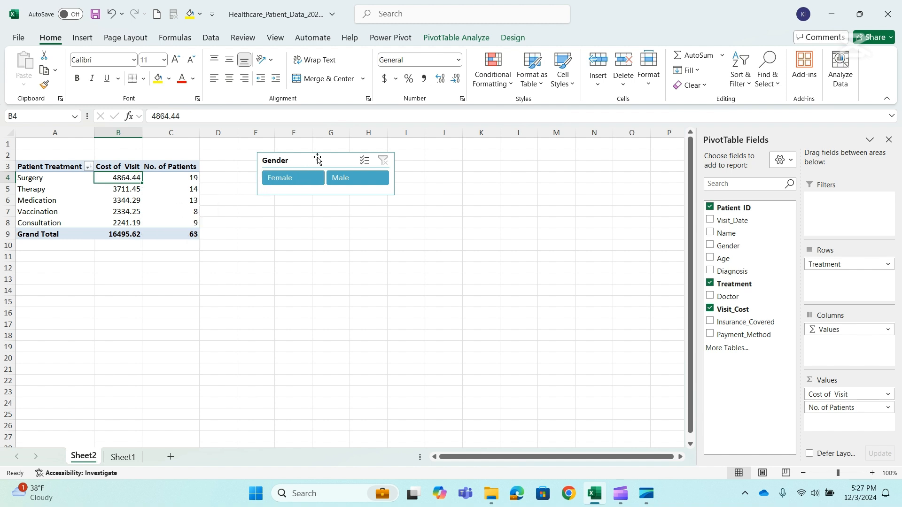
drag(321, 155, 509, 158)
- Add Visit_Cost to the PivotTable values a second time, summarized by Average
click(113, 189)
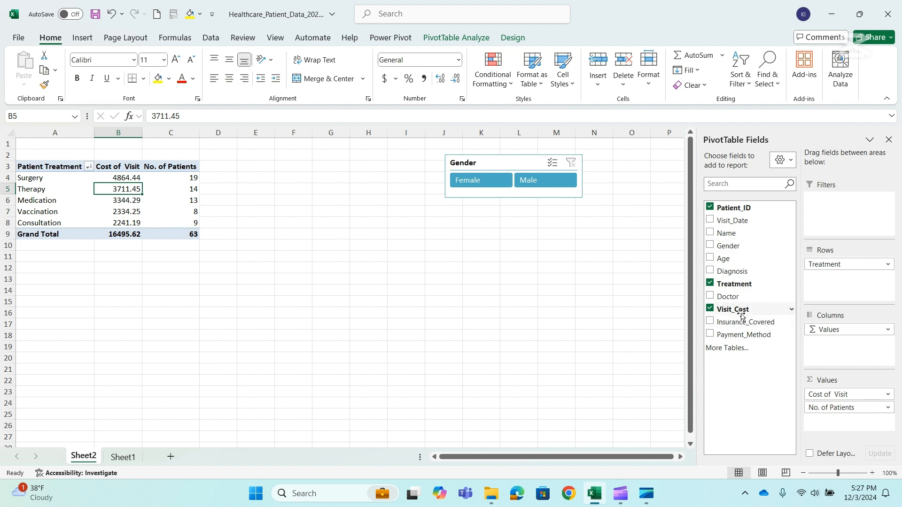
drag(741, 310, 834, 421)
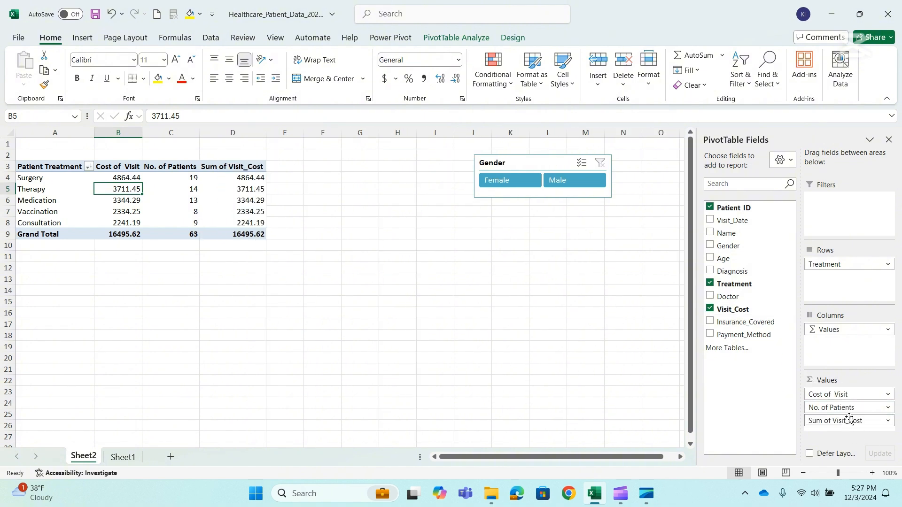
click(888, 420)
click(848, 407)
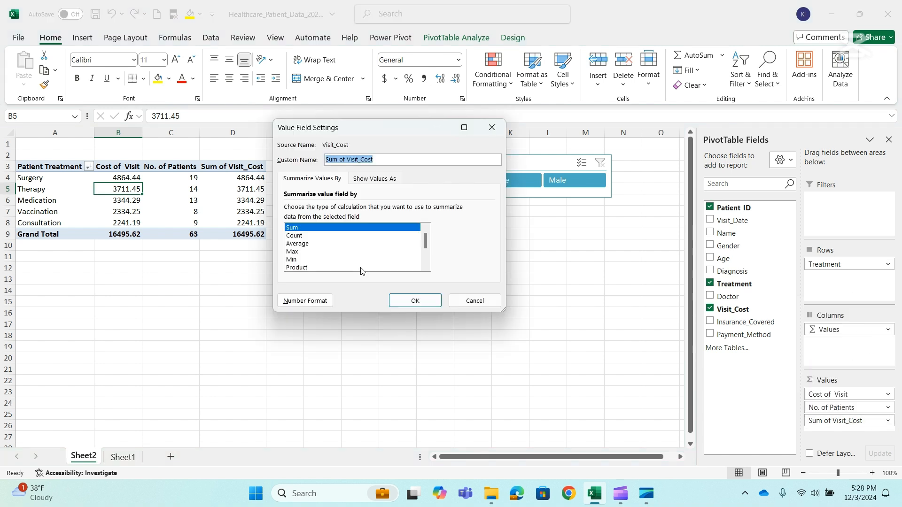
click(299, 243)
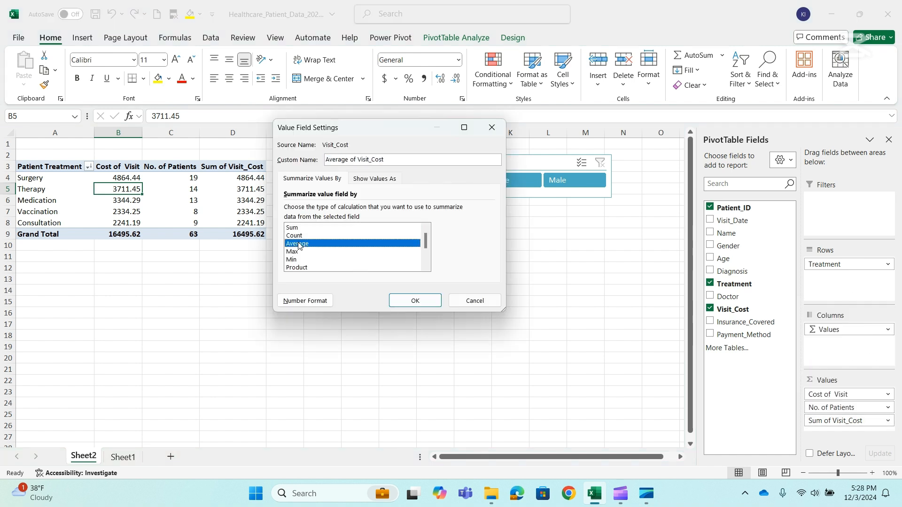
click(416, 301)
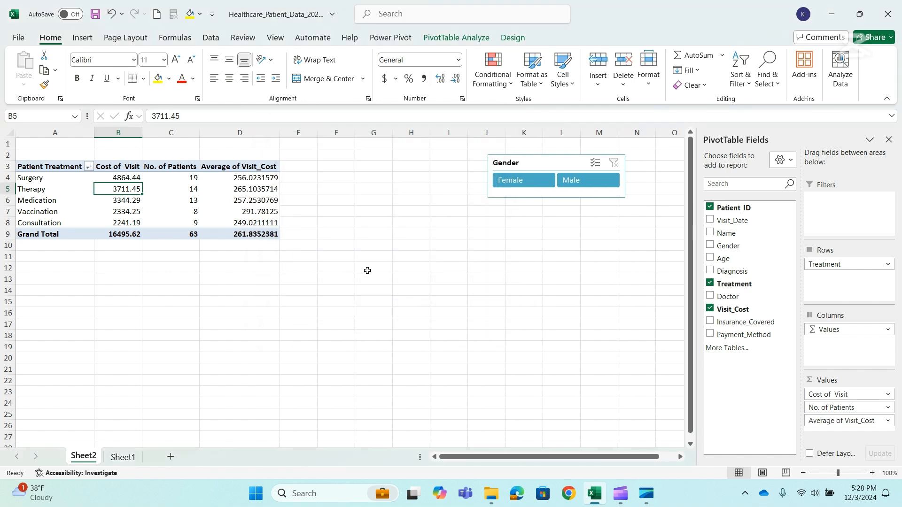
- Rename the PivotTable header in D3 to "Avg Cost of Visit"
click(235, 167)
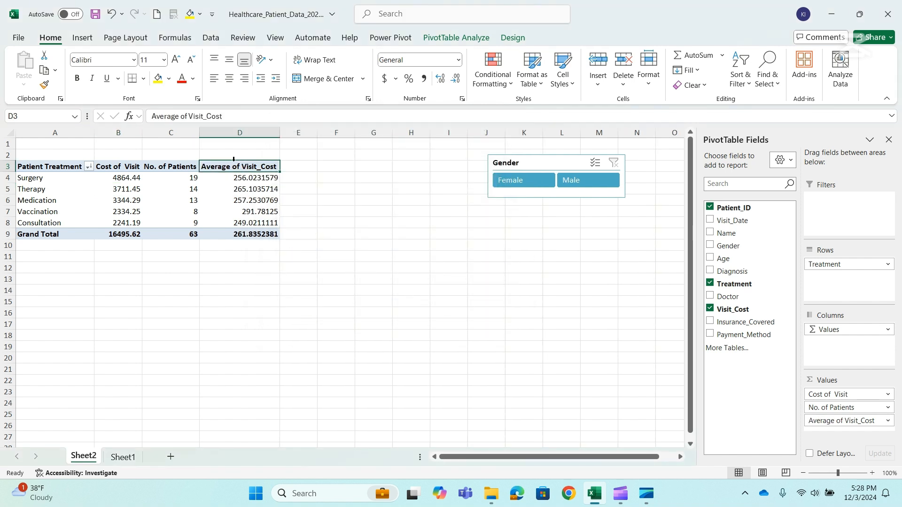
click(230, 115)
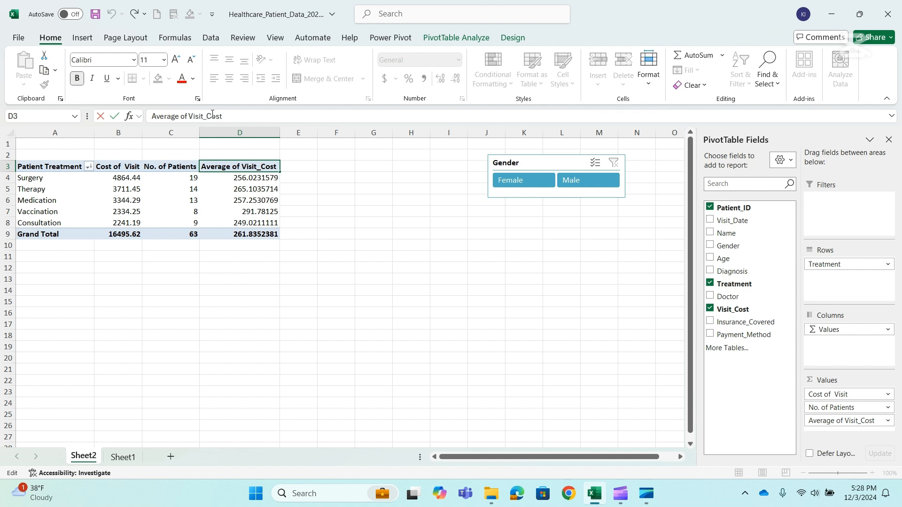
key(BackSpace)
key(BackSpace)
key(BackSpace)
key(BackSpace)
key(BackSpace)
key(BackSpace)
key(BackSpace)
key(BackSpace)
key(BackSpace)
key(BackSpace)
key(BackSpace)
key(BackSpace)
key(BackSpace)
key(BackSpace)
key(BackSpace)
text(g Cost)
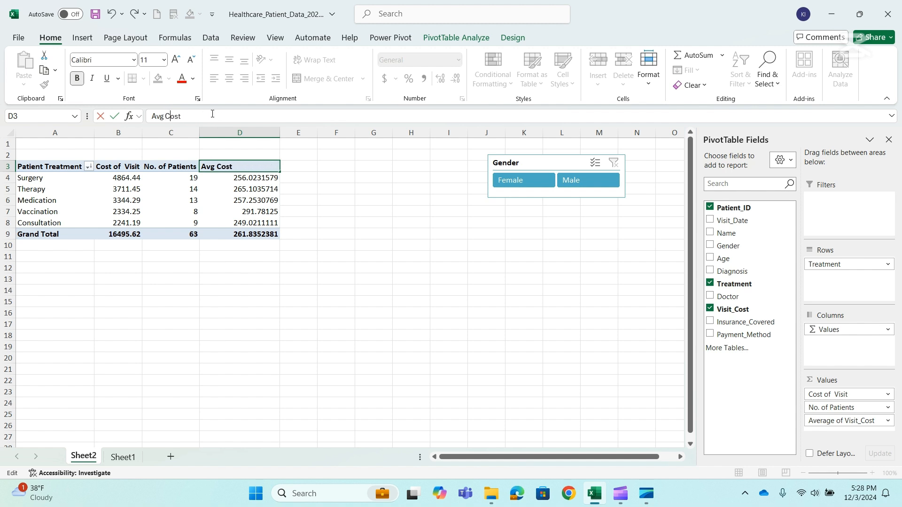
text( of V)
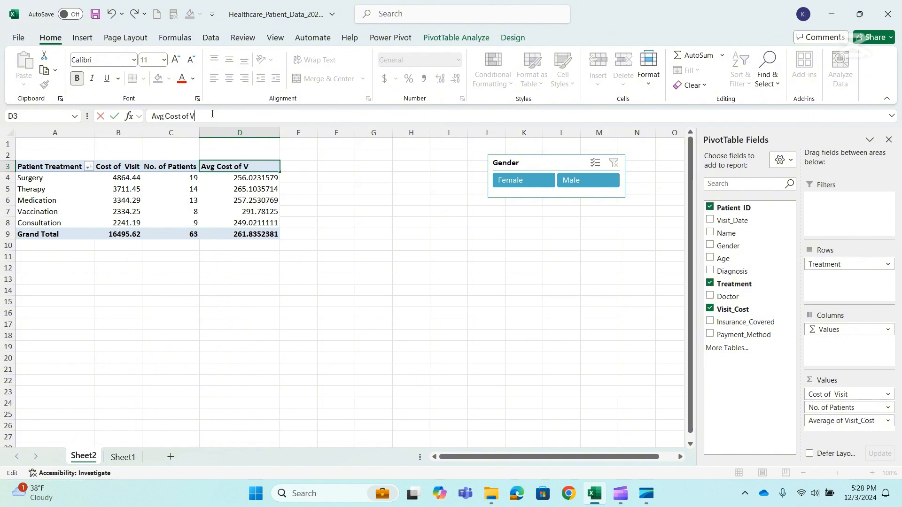
text(isit)
click(227, 191)
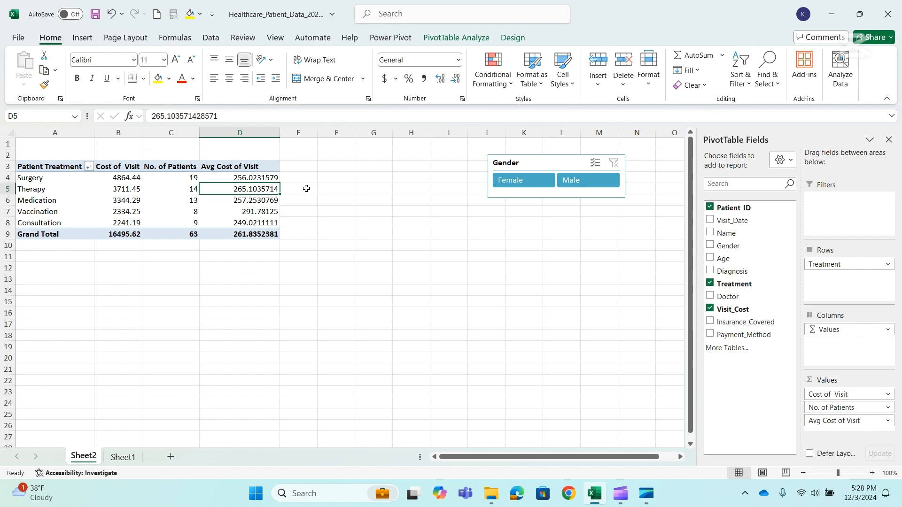
- Format the Avg Cost of Visit values as Currency with 2 decimal places and the $ symbol
right_click(249, 186)
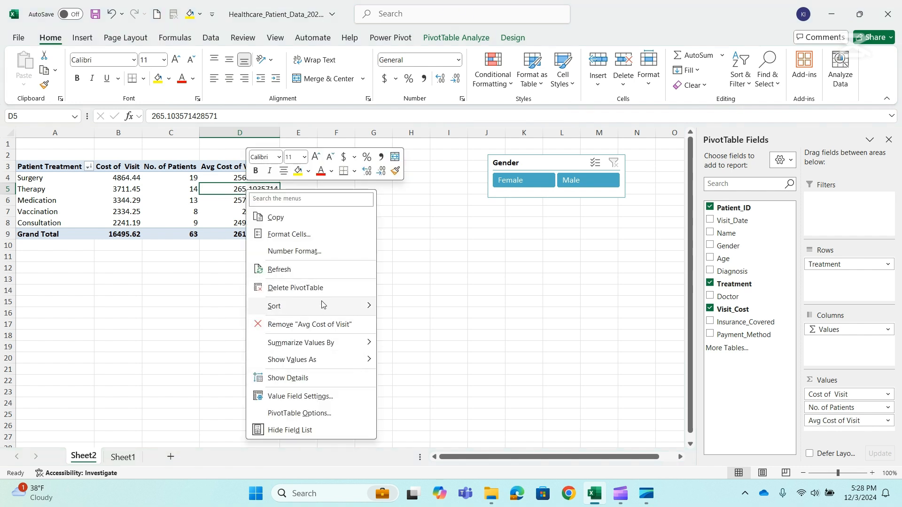
click(313, 252)
drag(288, 108, 490, 159)
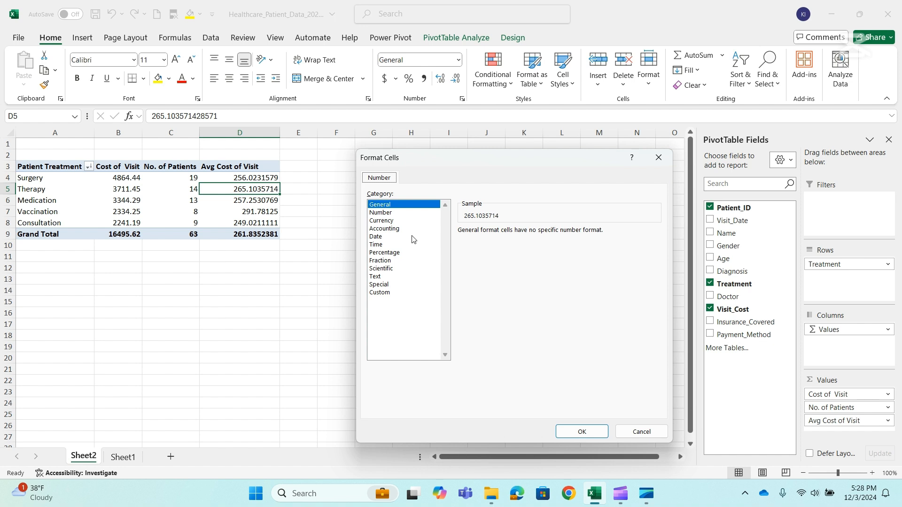
click(385, 221)
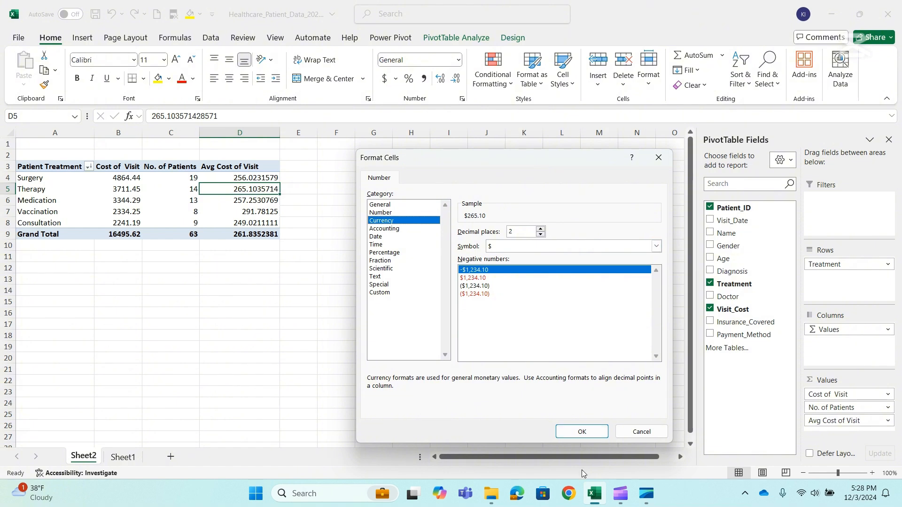
click(582, 430)
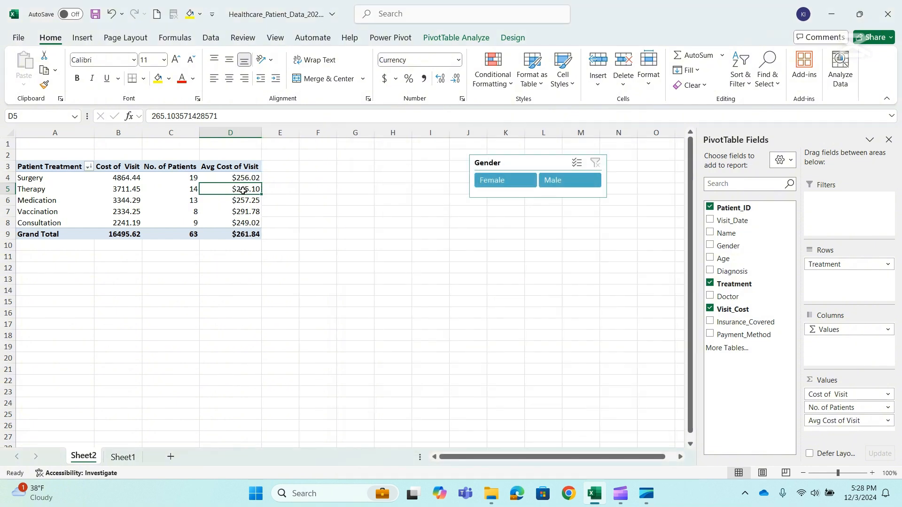
- Format the Cost of Visit values as Currency with 2 decimal places and the $ symbol
right_click(115, 188)
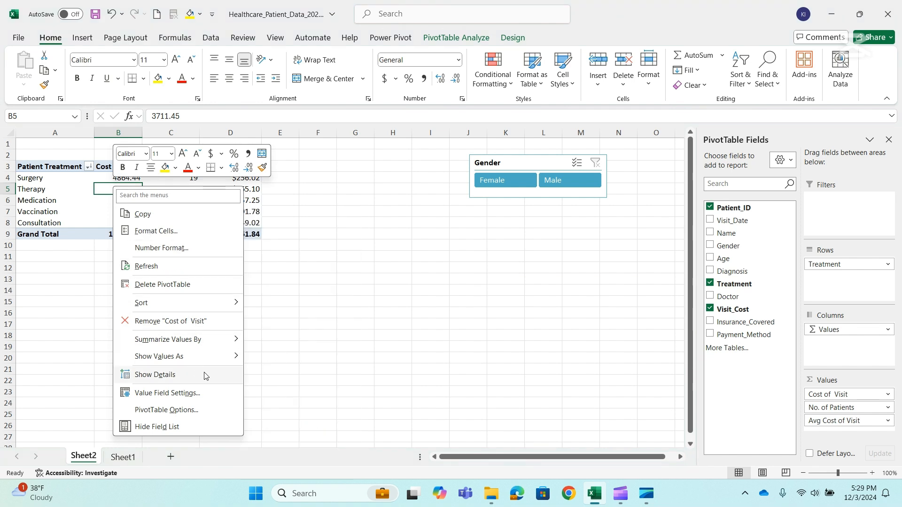
click(166, 246)
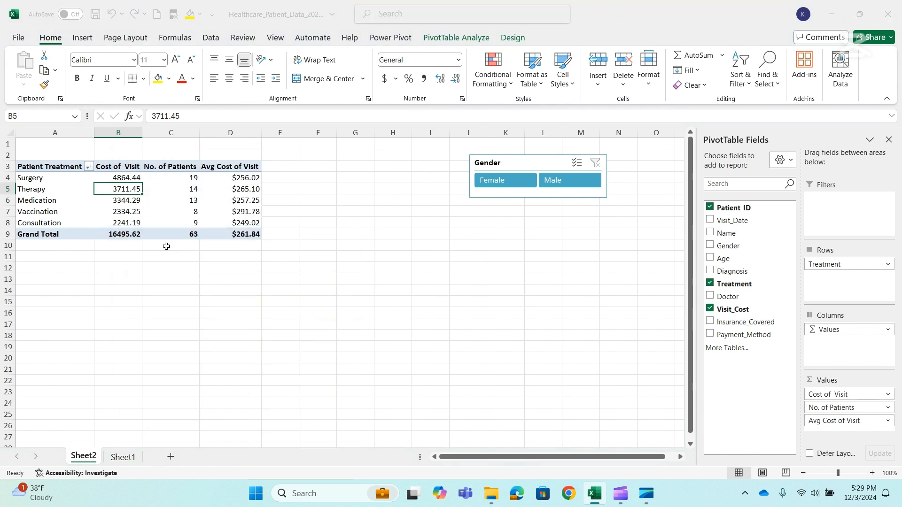
click(35, 162)
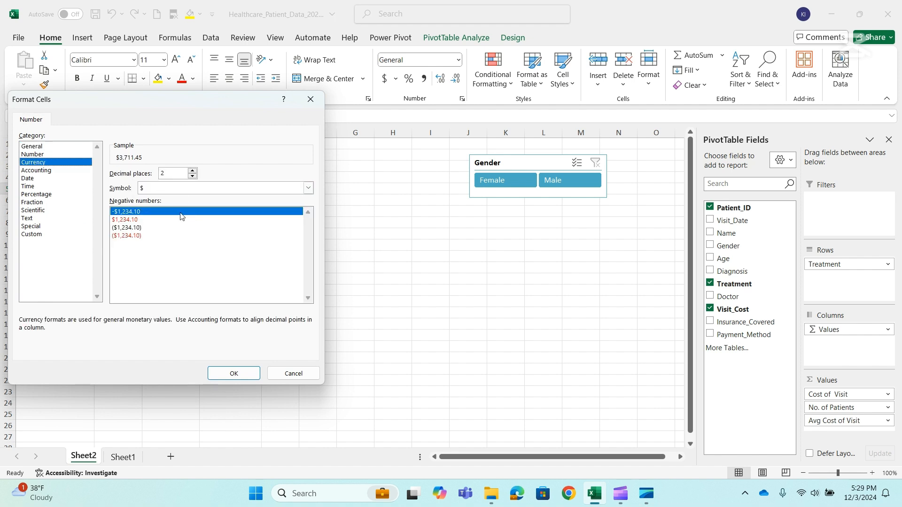
click(233, 373)
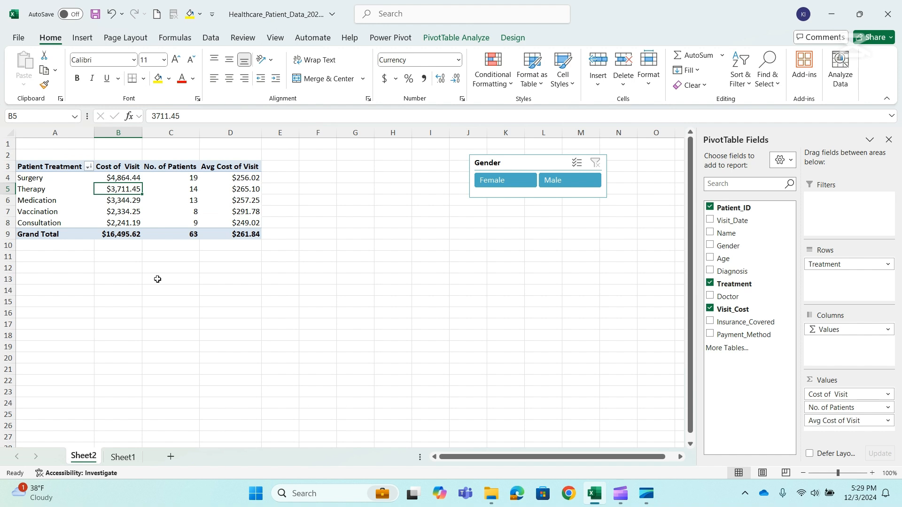
click(303, 259)
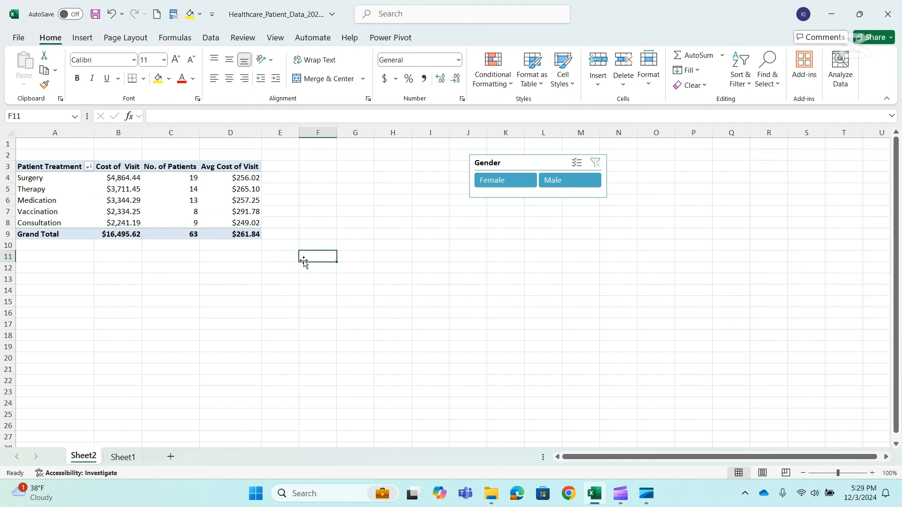
- Copy the whole PivotTable in A3:D9 and paste the copy below it, starting at A12
click(211, 211)
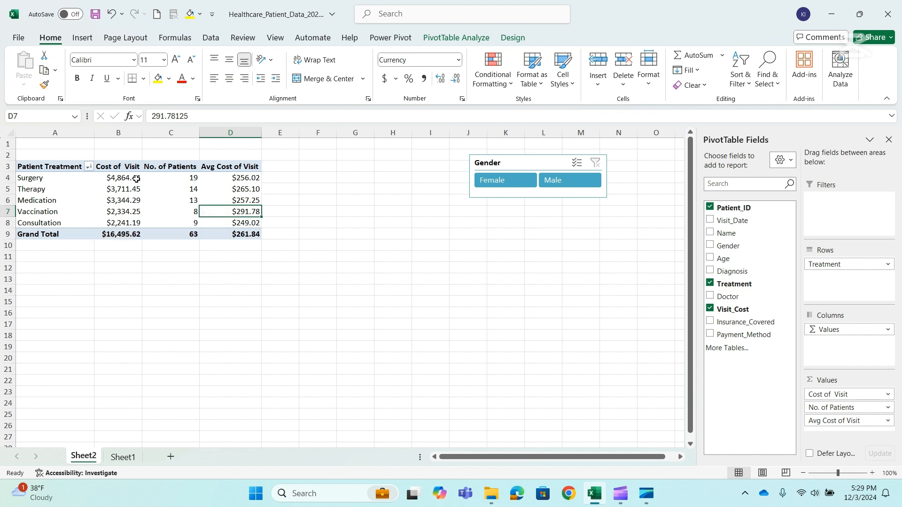
drag(23, 168, 245, 234)
key(ctrl+c)
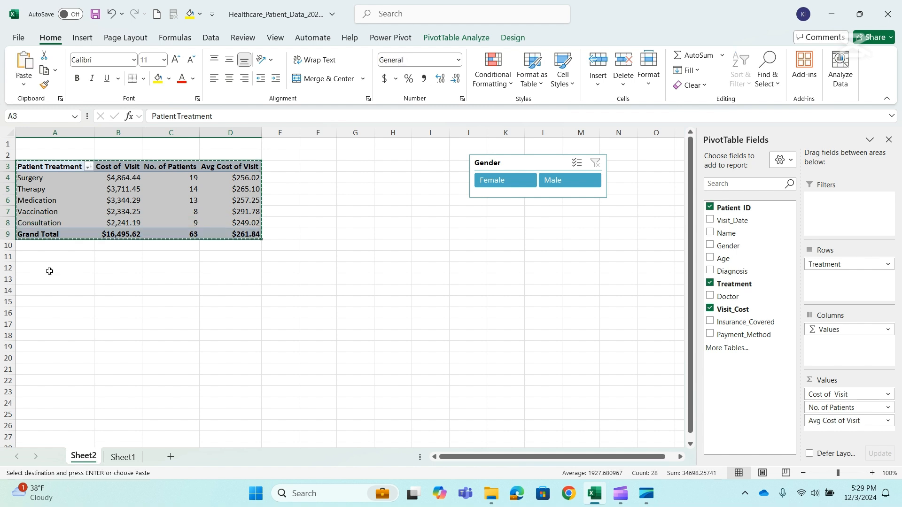
click(50, 270)
key(ctrl+v)
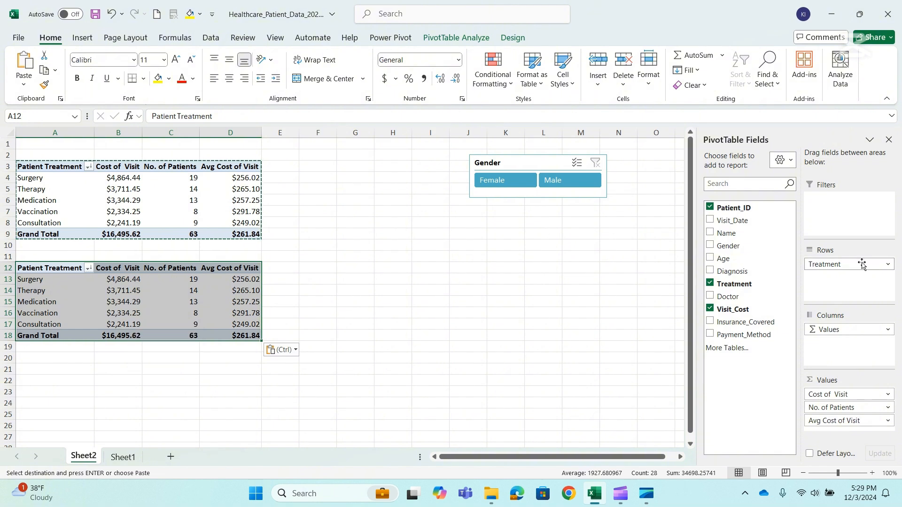
- In the copied PivotTable, replace Treatment with Doctor as the row field and remove Avg Cost of Visit and Cost of Visit from the values
drag(825, 264, 522, 386)
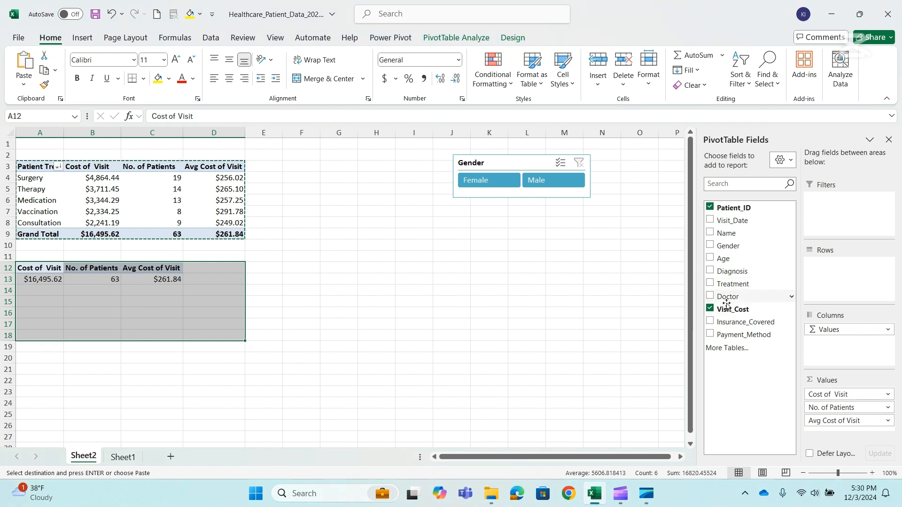
drag(728, 297, 846, 277)
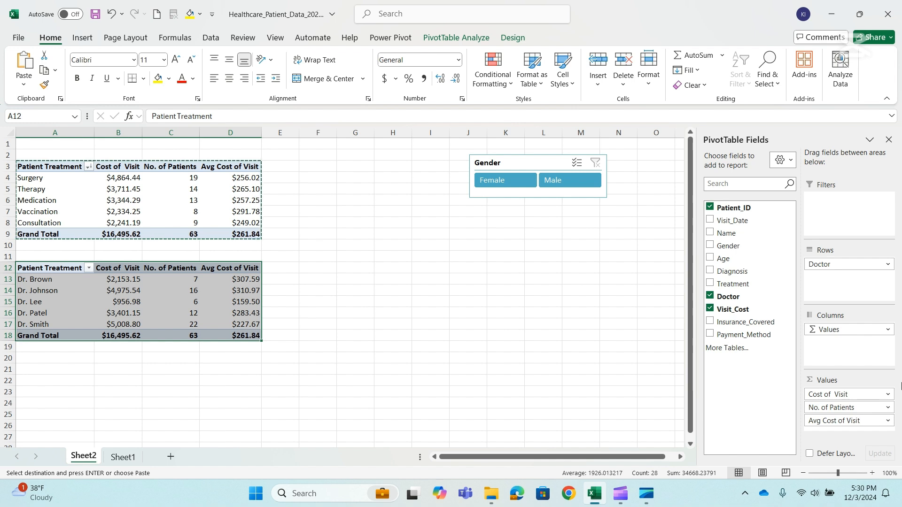
click(229, 314)
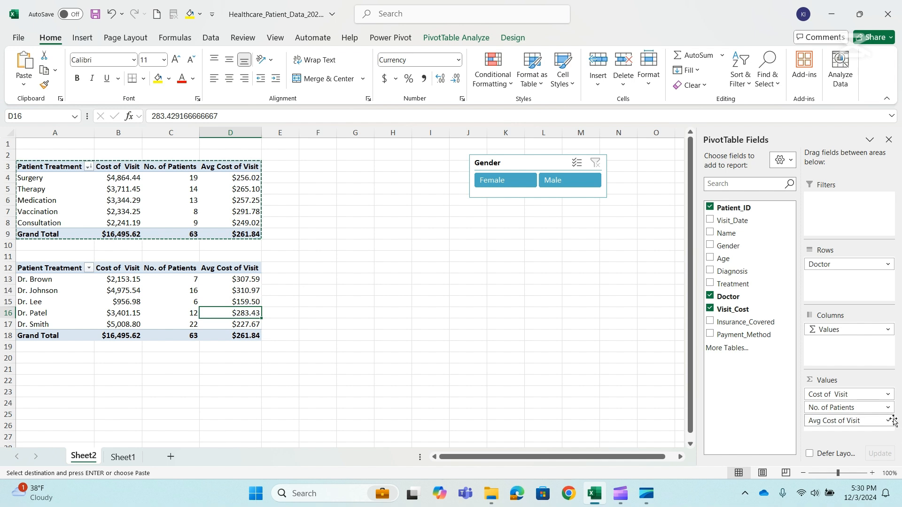
drag(874, 421, 568, 437)
drag(868, 396, 479, 395)
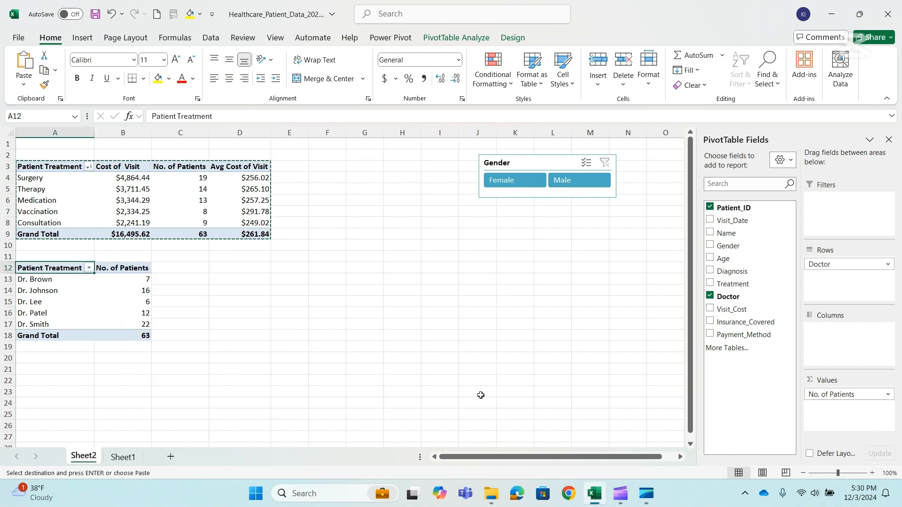
click(864, 394)
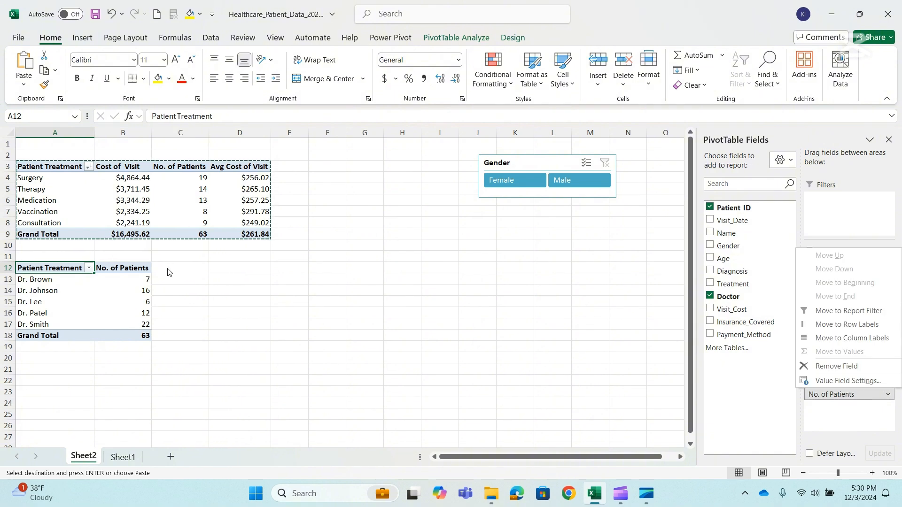
- Rename the row header of the lower PivotTable in A12 to Doctors
click(220, 118)
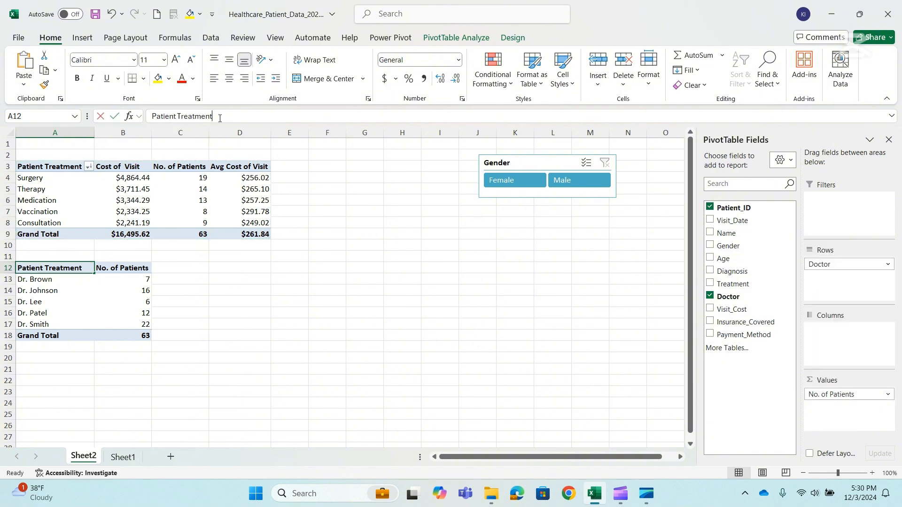
click(176, 117)
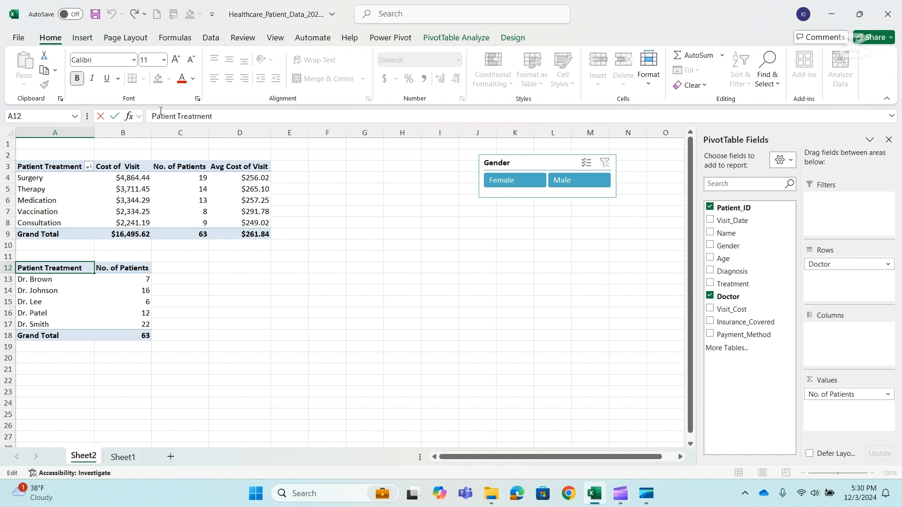
key(BackSpace)
key(BackSpace)
key(BackSpace)
key(BackSpace)
key(BackSpace)
key(BackSpace)
key(BackSpace)
key(BackSpace)
text(No)
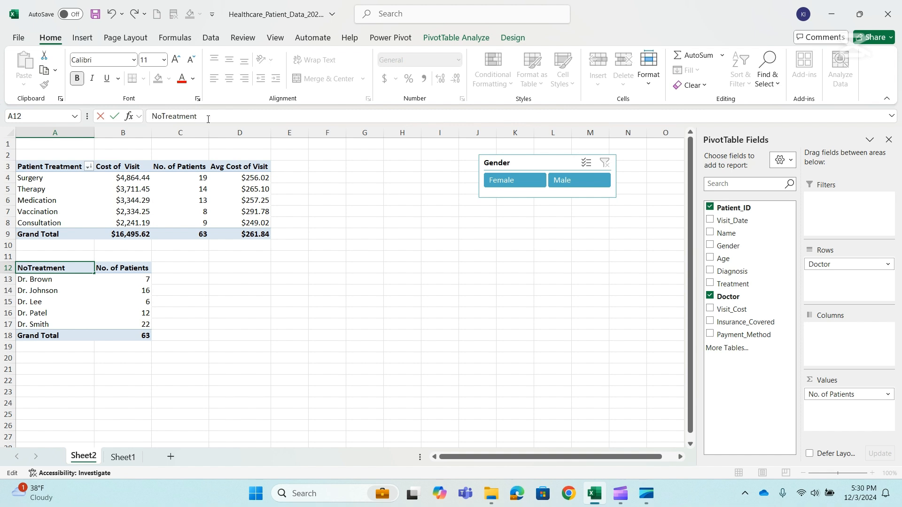
key(BackSpace)
key(BackSpace)
key(BackSpace)
key(BackSpace)
key(BackSpace)
key(BackSpace)
key(BackSpace)
key(BackSpace)
key(BackSpace)
key(BackSpace)
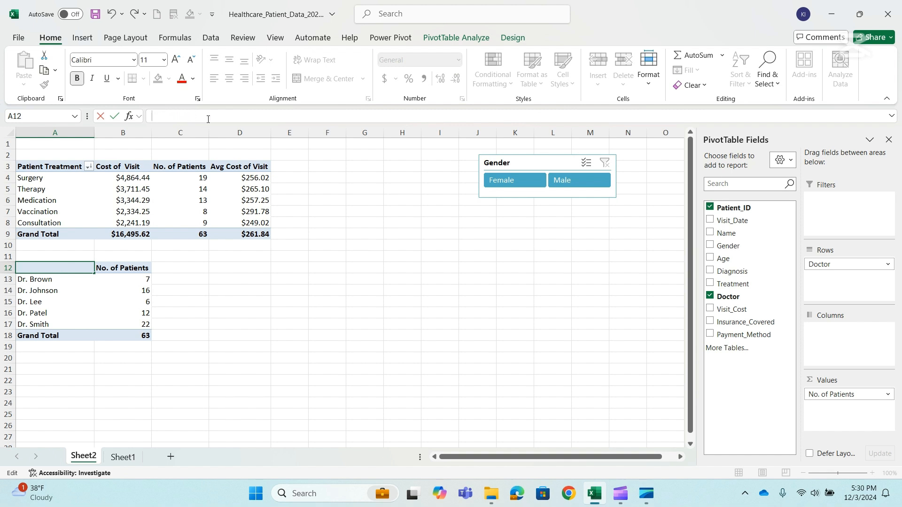
text(Doctors)
key(Tab)
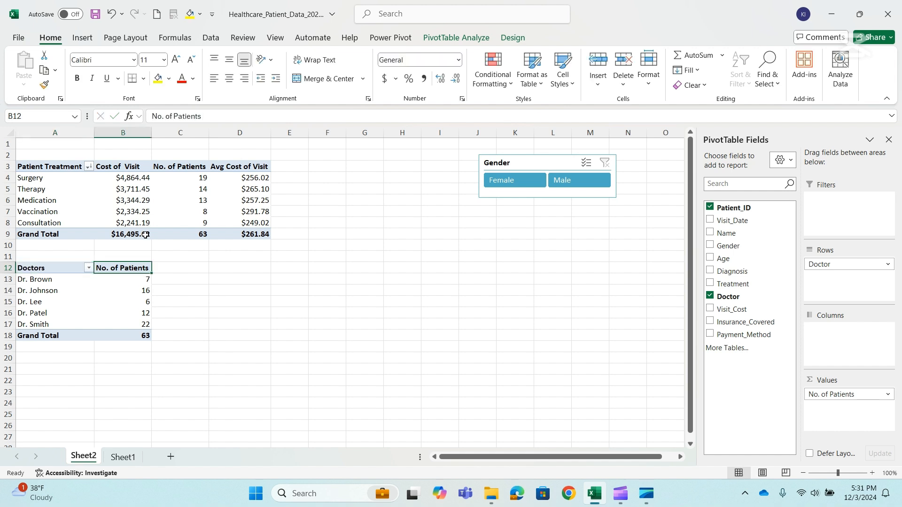
- Rename the value header in B12 to No. of Treatments and widen column B to fit it
click(216, 117)
key(BackSpace)
key(BackSpace)
key(BackSpace)
key(BackSpace)
key(BackSpace)
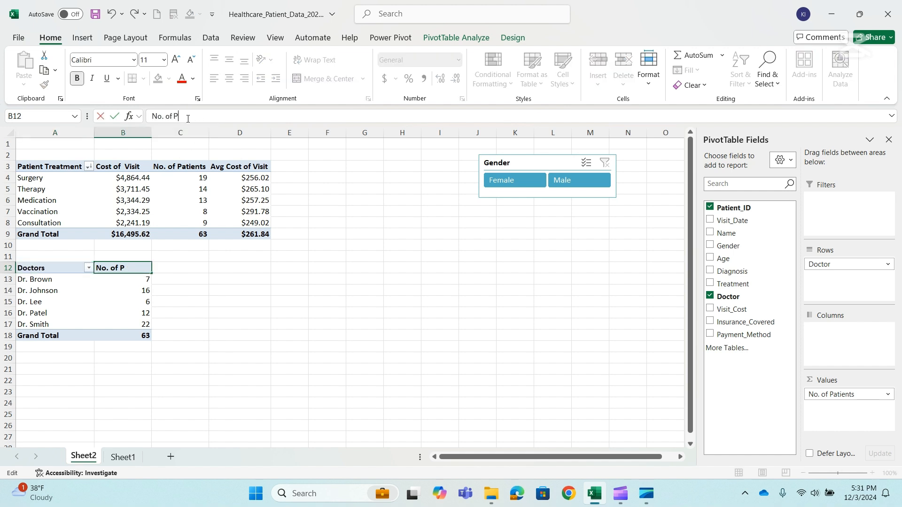
text(Treatments)
click(214, 301)
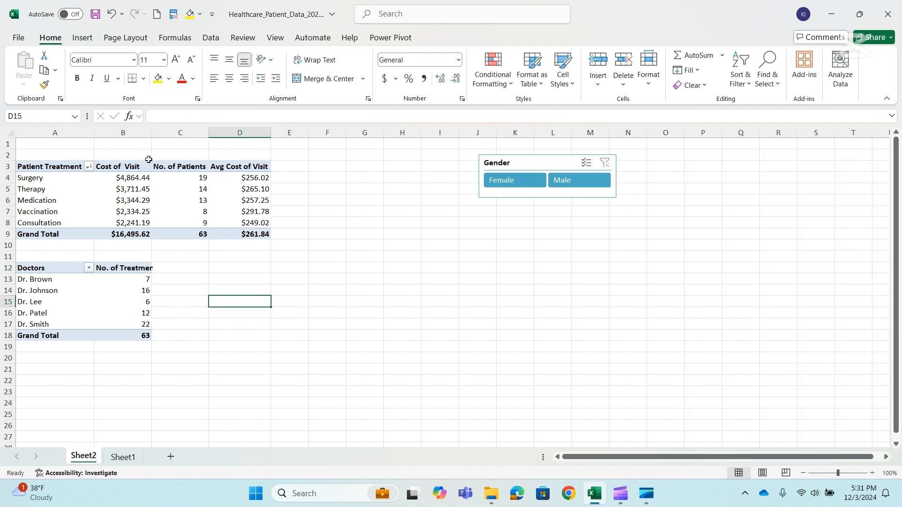
drag(148, 133, 175, 137)
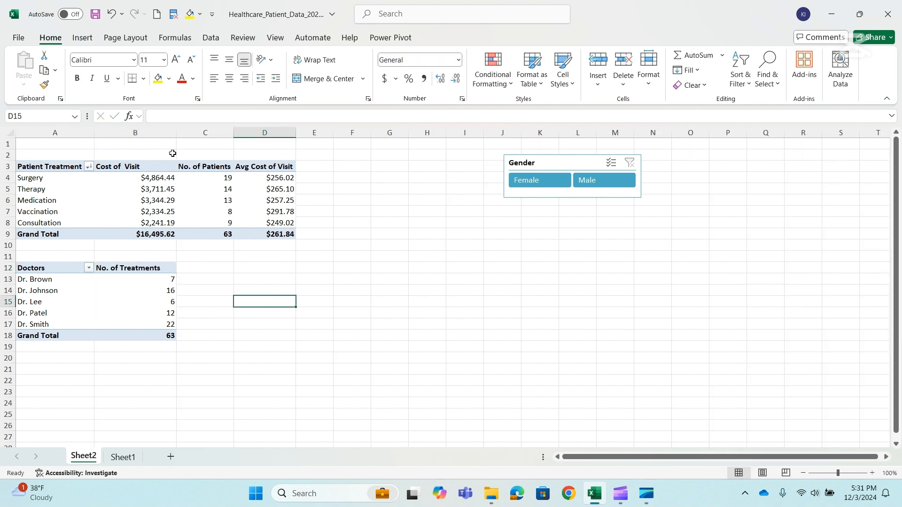
- Sort the Doctors PivotTable by No. of Treatments from smallest to largest
click(134, 282)
right_click(135, 282)
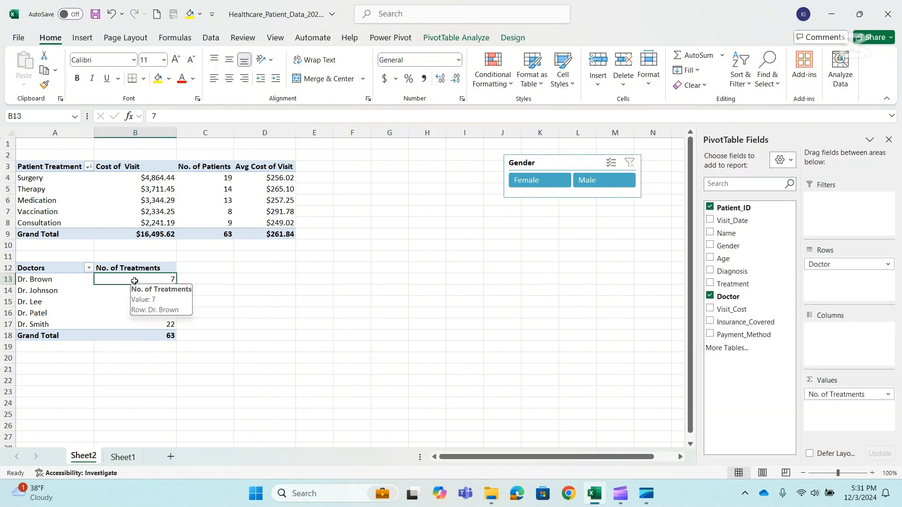
mouse_move(209, 147)
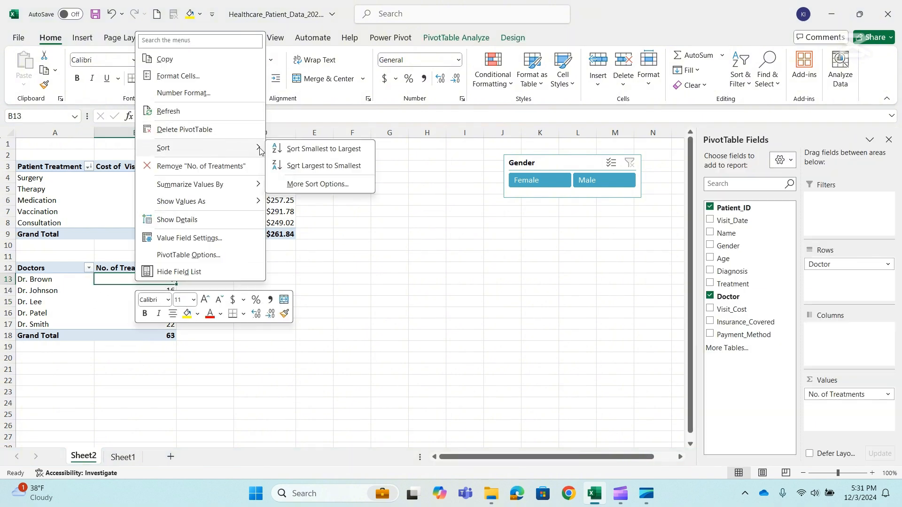
click(365, 153)
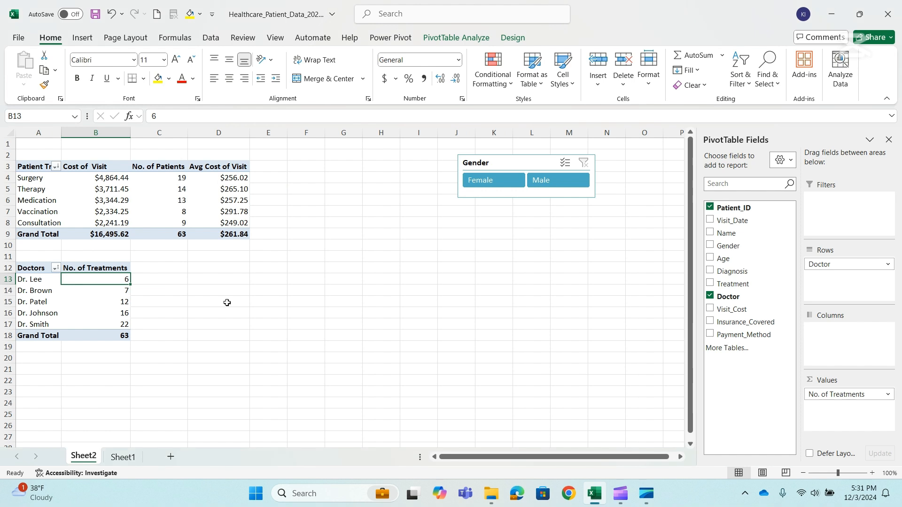
- Sort the Doctors PivotTable by No. of Treatments from largest to smallest and widen column A to show its full headers
right_click(124, 283)
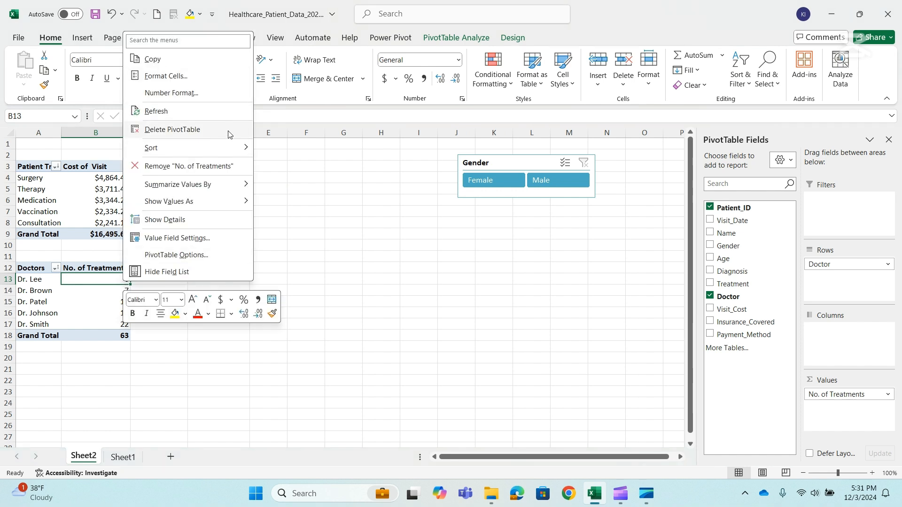
mouse_move(235, 150)
click(327, 170)
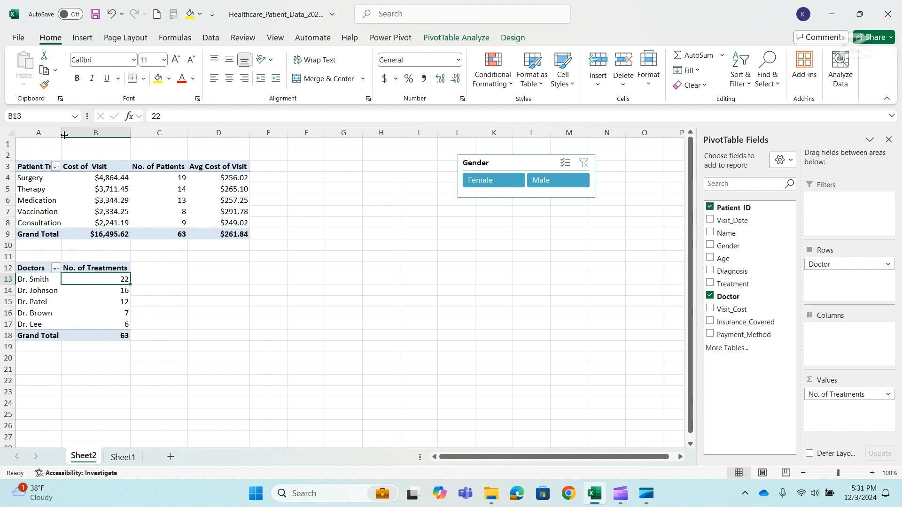
drag(61, 132, 101, 131)
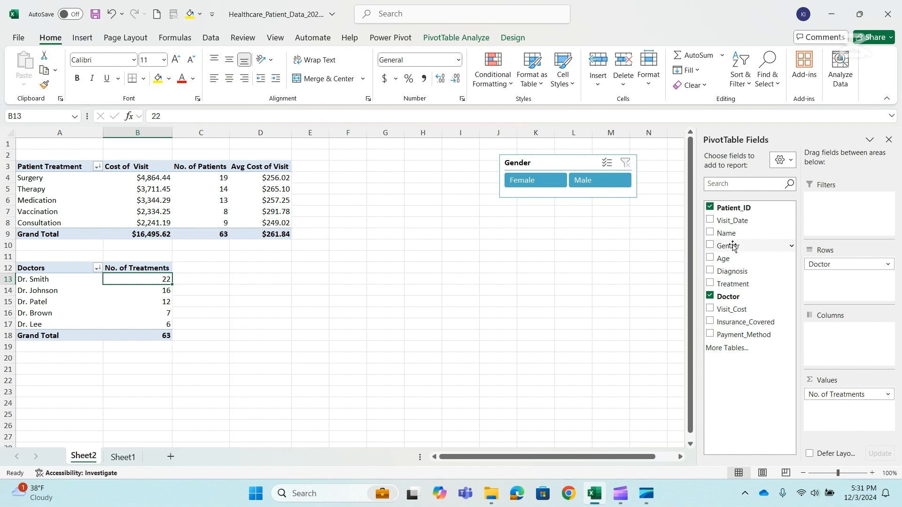
- Add Gender as the column field of the Doctors PivotTable and widen column C
drag(733, 246, 839, 334)
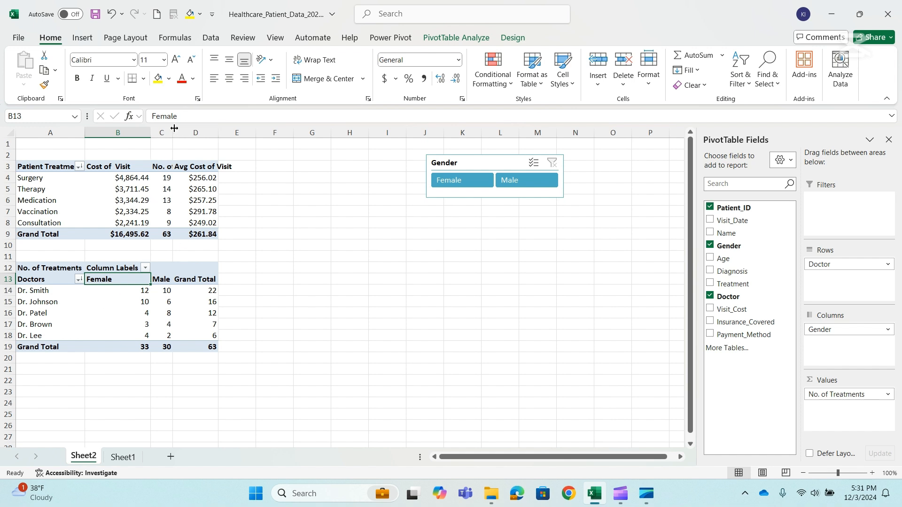
drag(174, 128, 193, 129)
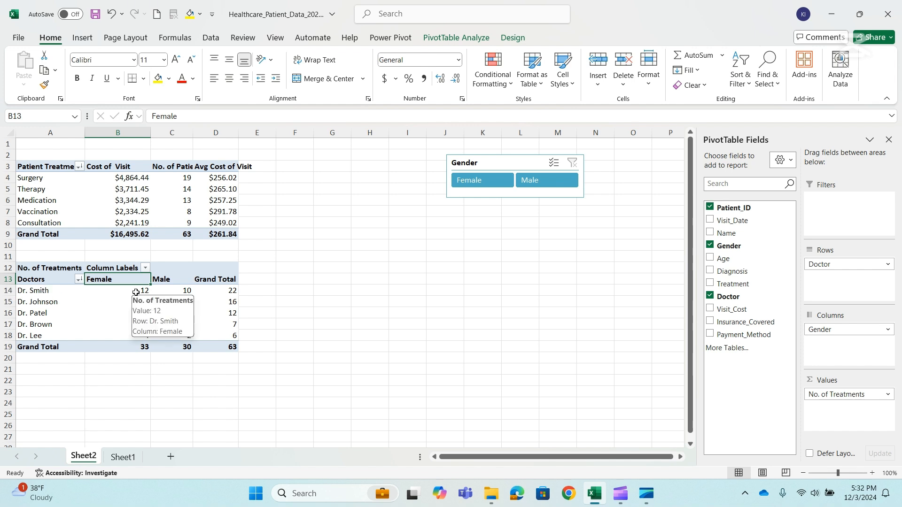
mouse_move(182, 292)
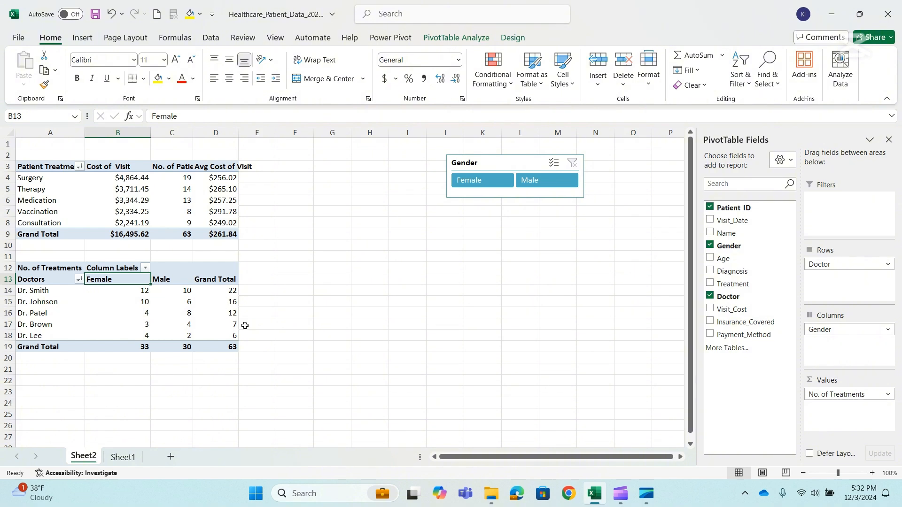
mouse_move(125, 310)
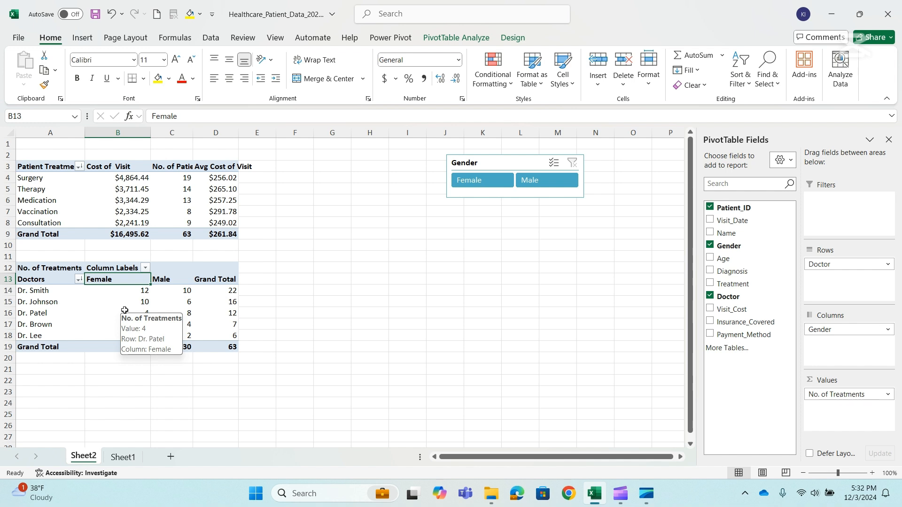
click(114, 299)
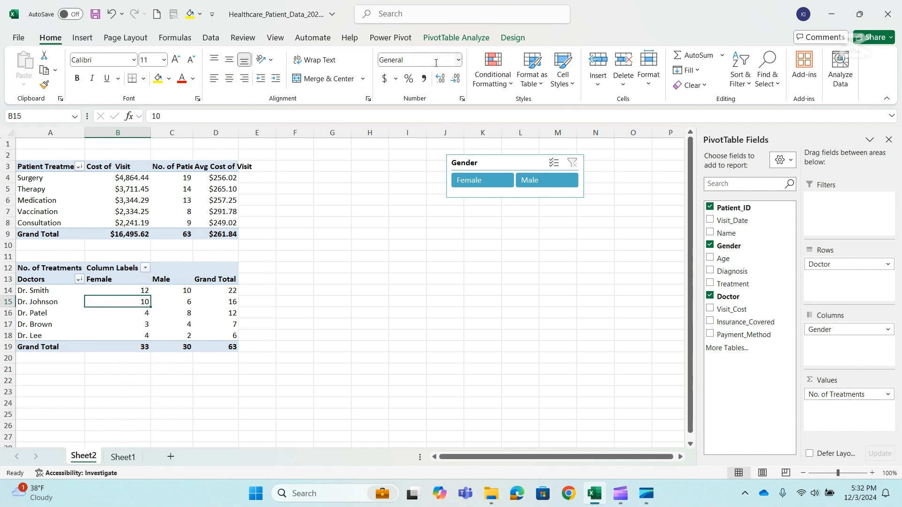
- Add Diagnosis as a second row field below Doctor and expand the first doctor's collapsed group
click(471, 41)
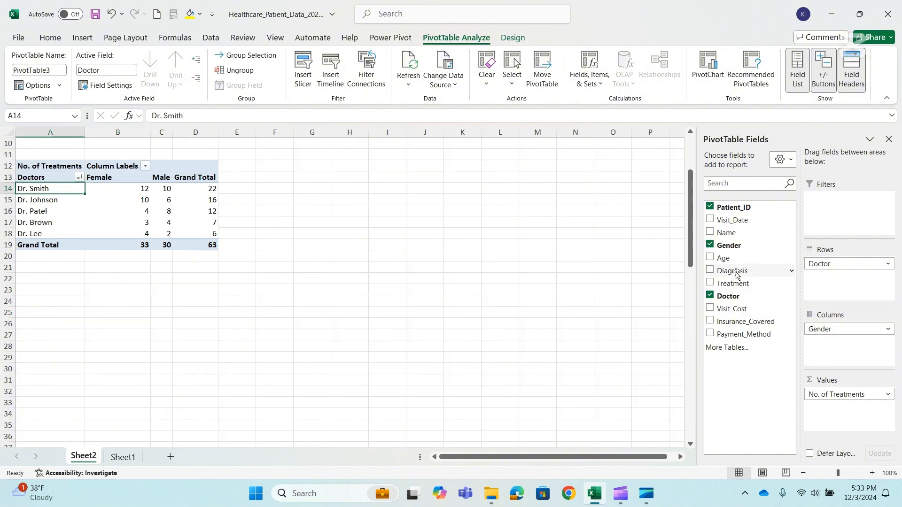
drag(735, 272, 848, 285)
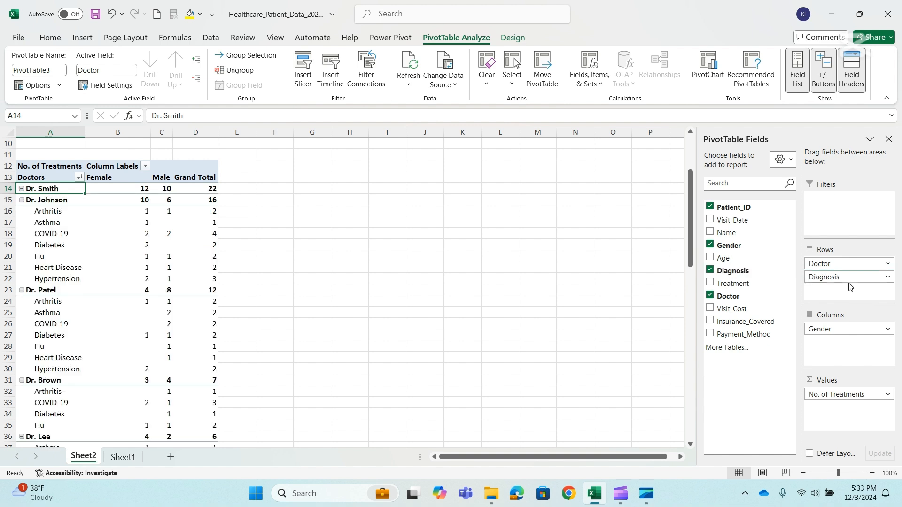
click(21, 188)
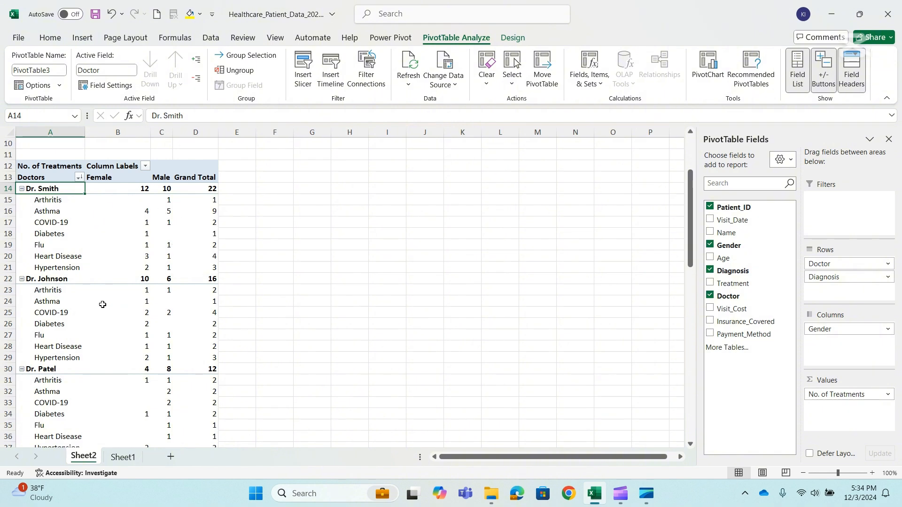
scroll(103, 304, down, 7)
scroll(105, 304, up, 8)
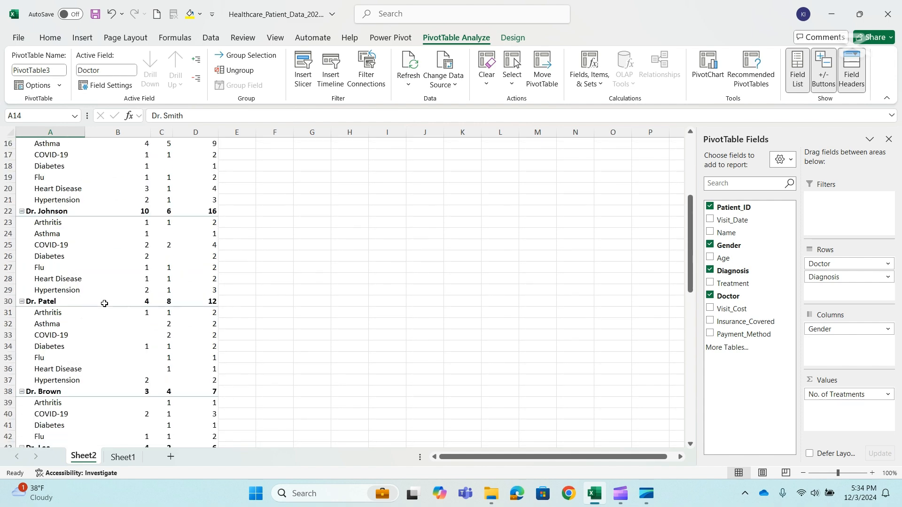
mouse_move(162, 292)
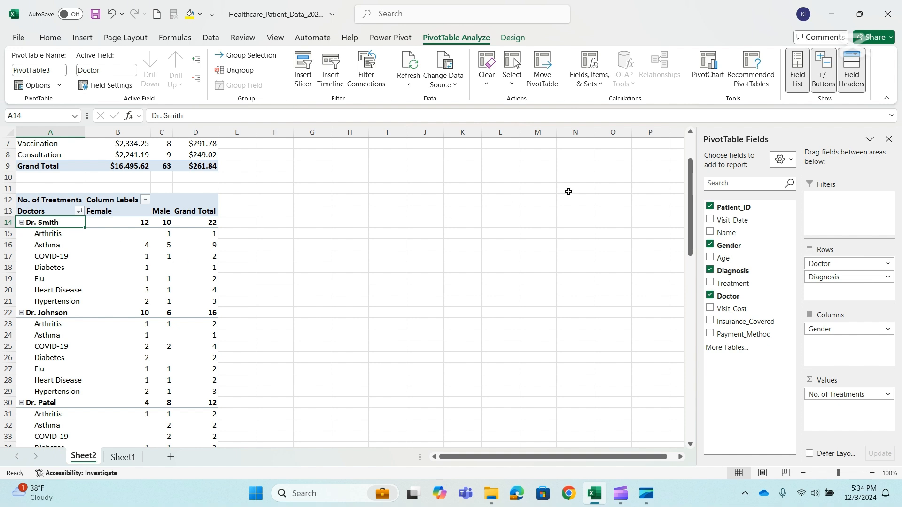
- Hide the expand/collapse buttons in the Doctors PivotTable and show them again
click(823, 78)
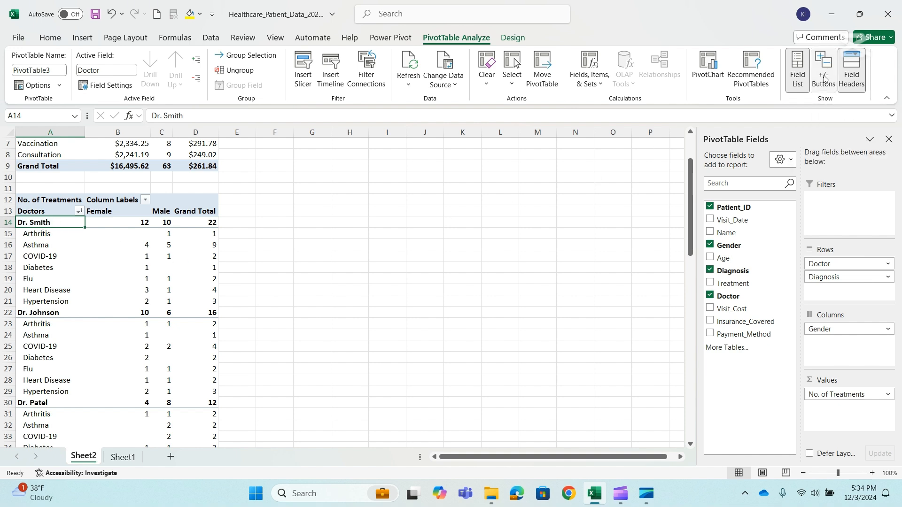
click(817, 71)
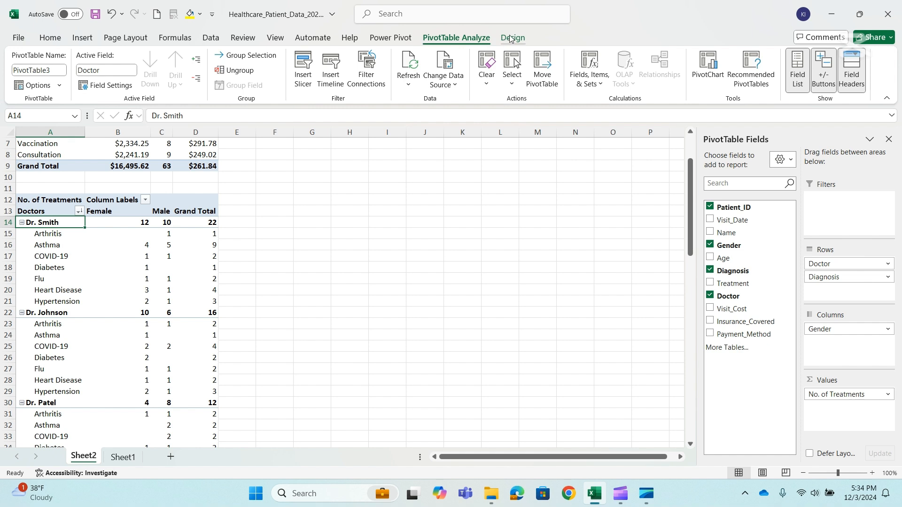
- Set the grand totals of the Doctors PivotTable to On for Rows and Columns
click(511, 38)
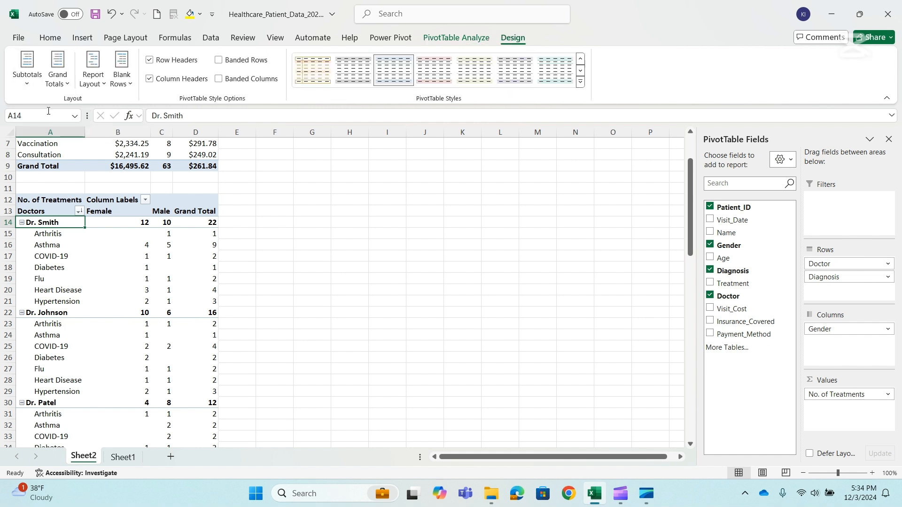
click(65, 81)
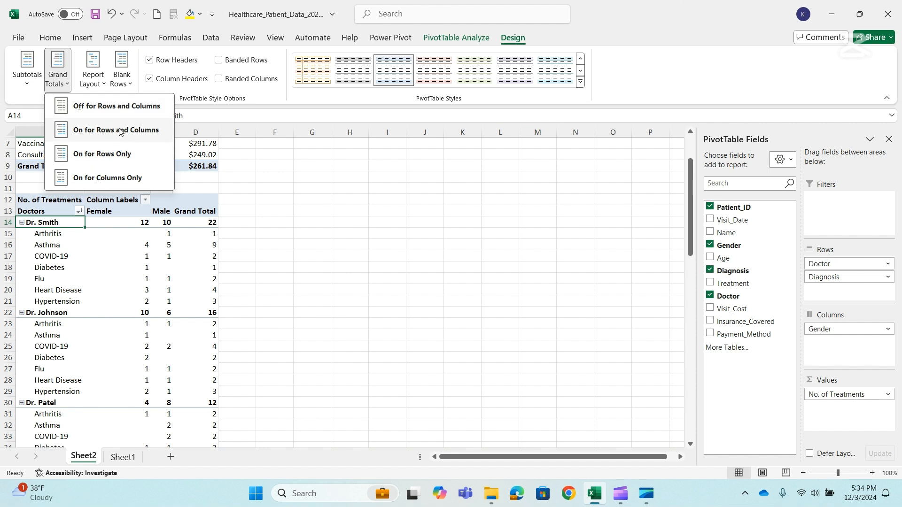
click(143, 132)
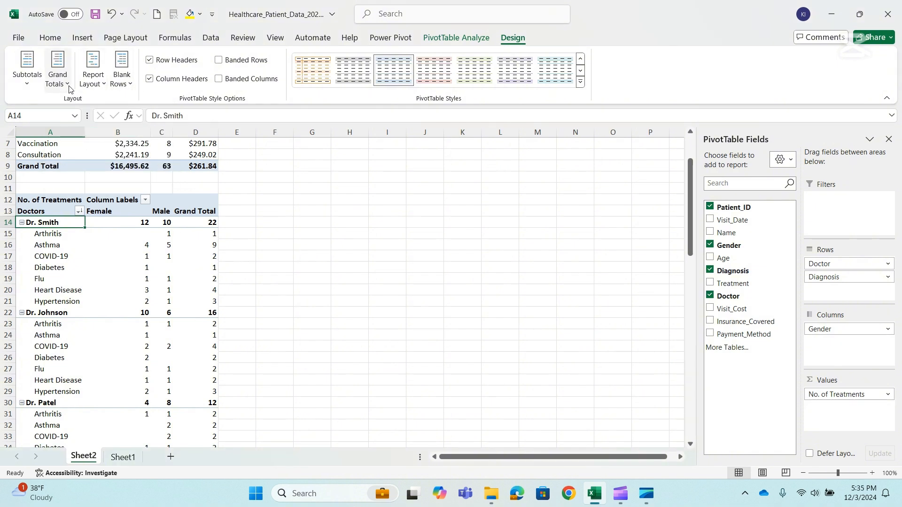
- Set the Doctors PivotTable to not show subtotals for the doctor groups
click(28, 87)
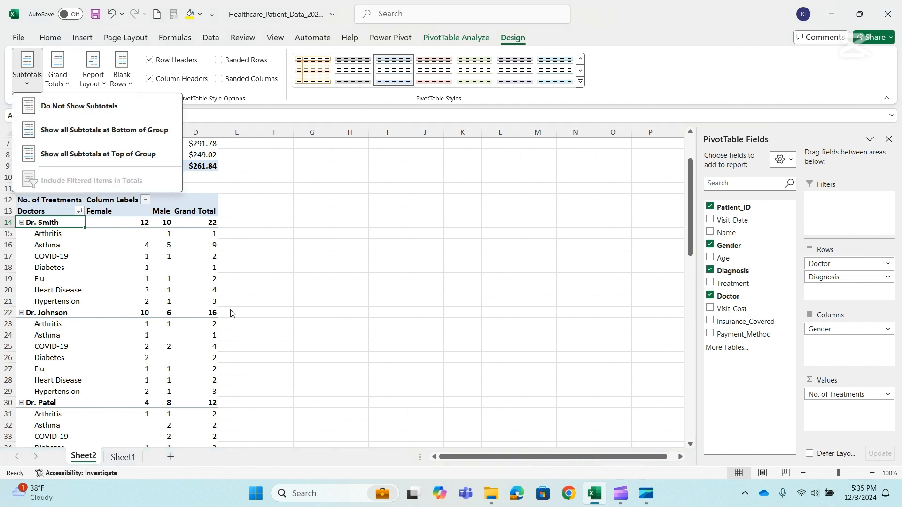
click(73, 107)
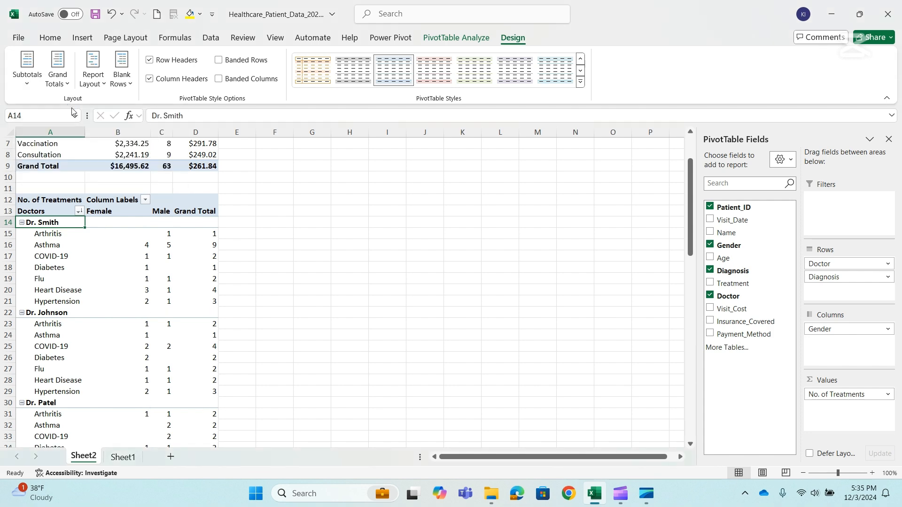
scroll(169, 315, down, 3)
scroll(166, 316, up, 4)
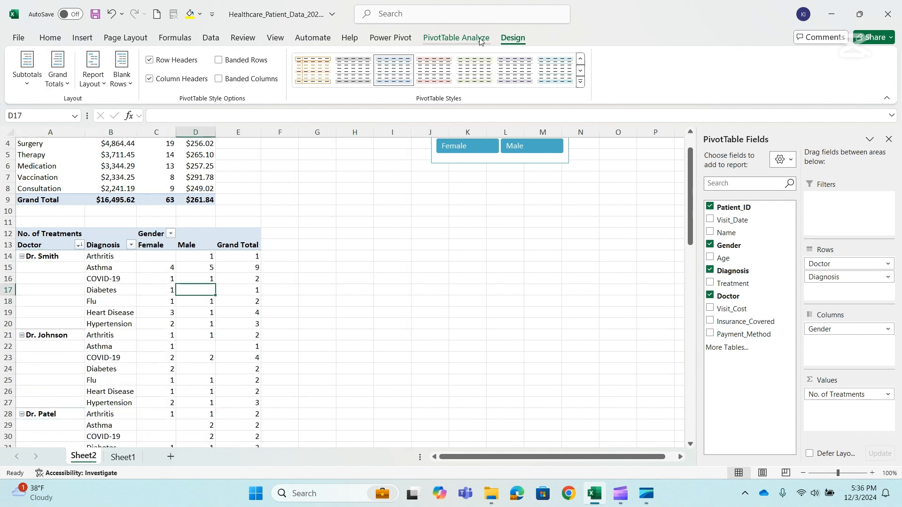
- Hide the expand/collapse buttons beside the doctor names and look through the whole PivotTable
click(480, 39)
click(823, 70)
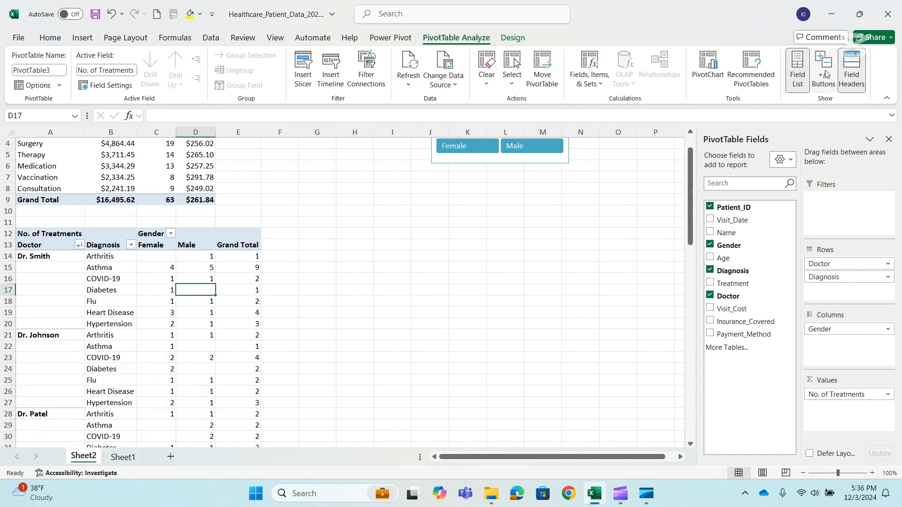
click(71, 289)
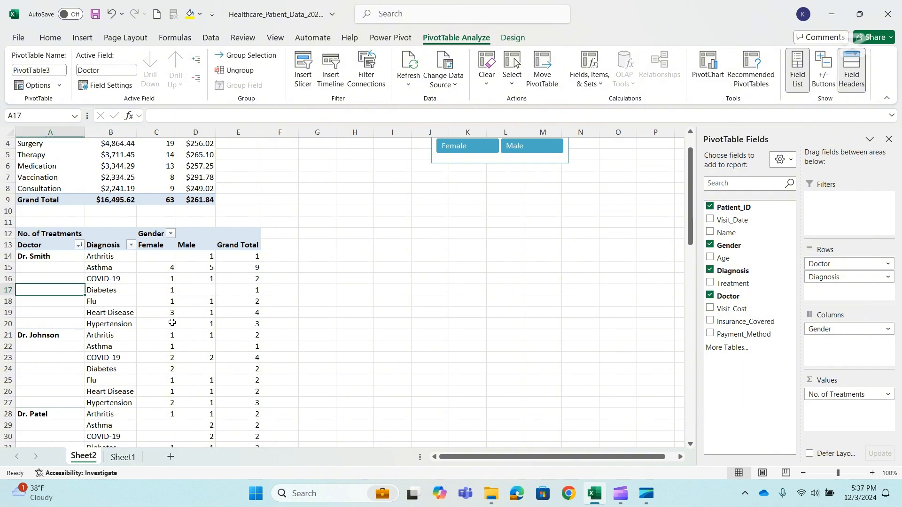
scroll(172, 323, down, 11)
scroll(172, 322, up, 12)
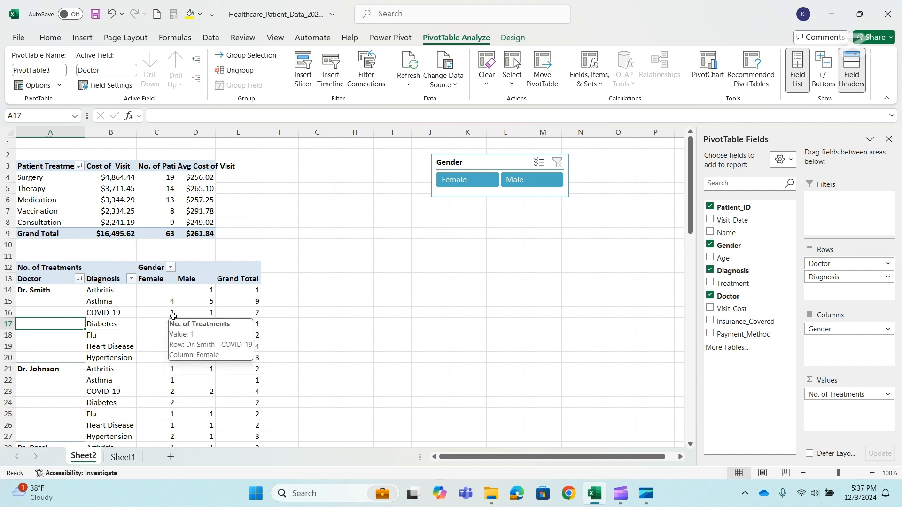
- Filter the PivotTables by Female with the Gender slicer and clear the filter again
mouse_move(158, 350)
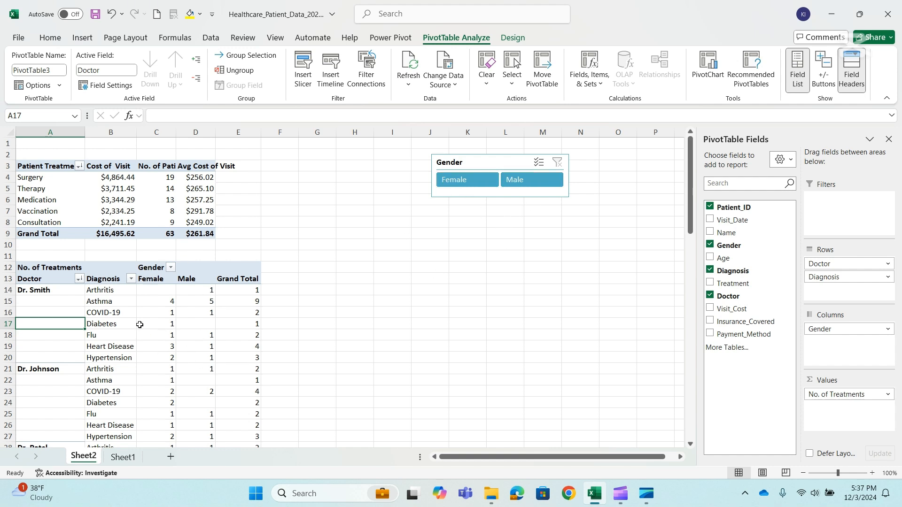
click(463, 183)
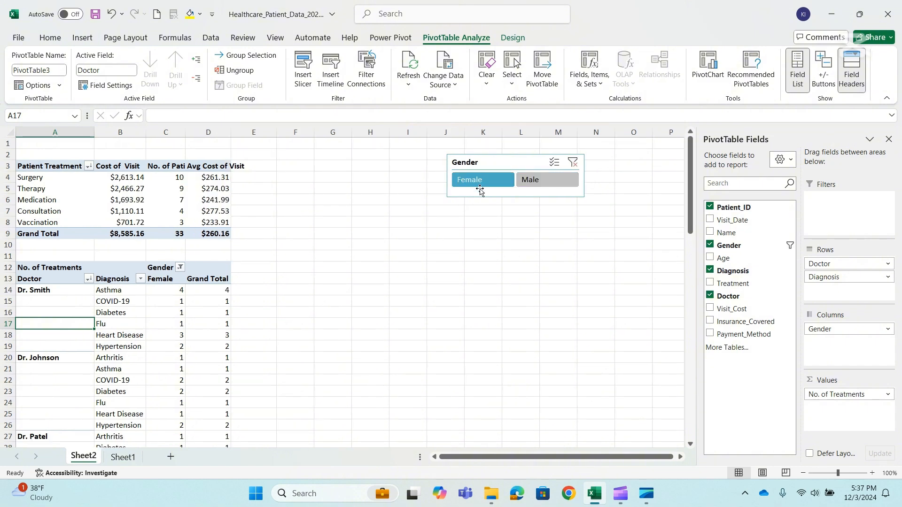
click(572, 162)
- Disconnect the Gender slicer from the Doctors PivotTable through its filter connections
click(122, 304)
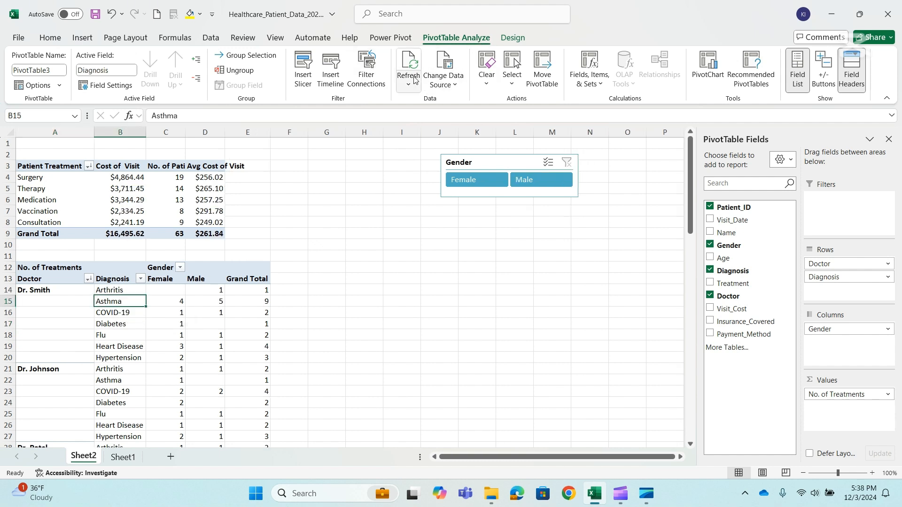
click(375, 84)
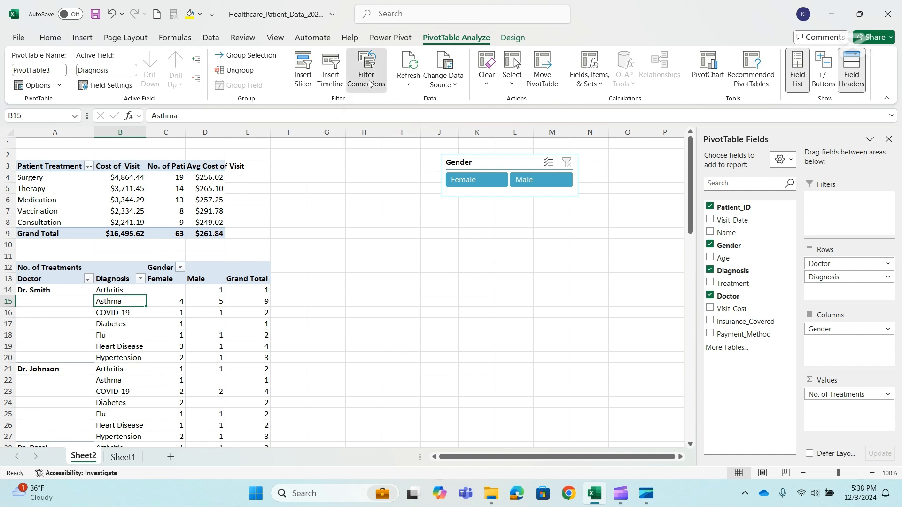
drag(390, 200, 411, 207)
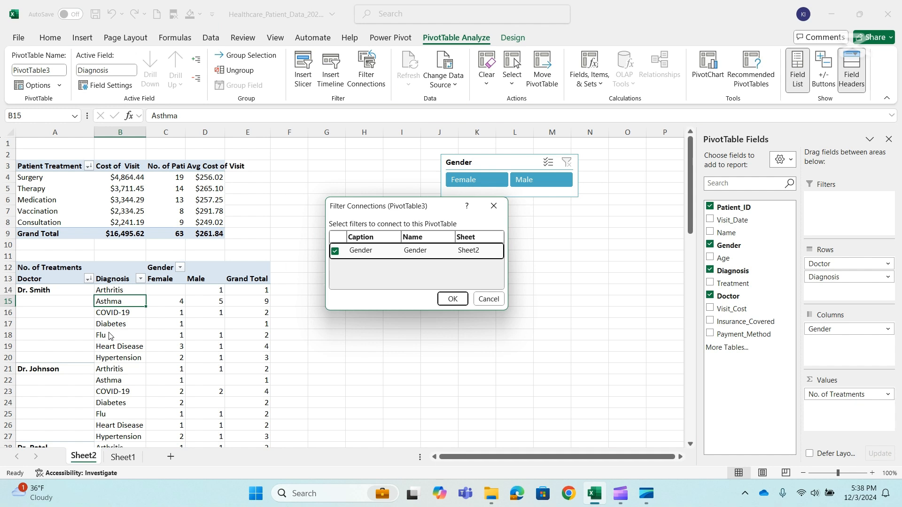
click(452, 299)
- Switch the Gender slicer between Female and Male, ending on Male, and compare how both PivotTables respond
click(485, 184)
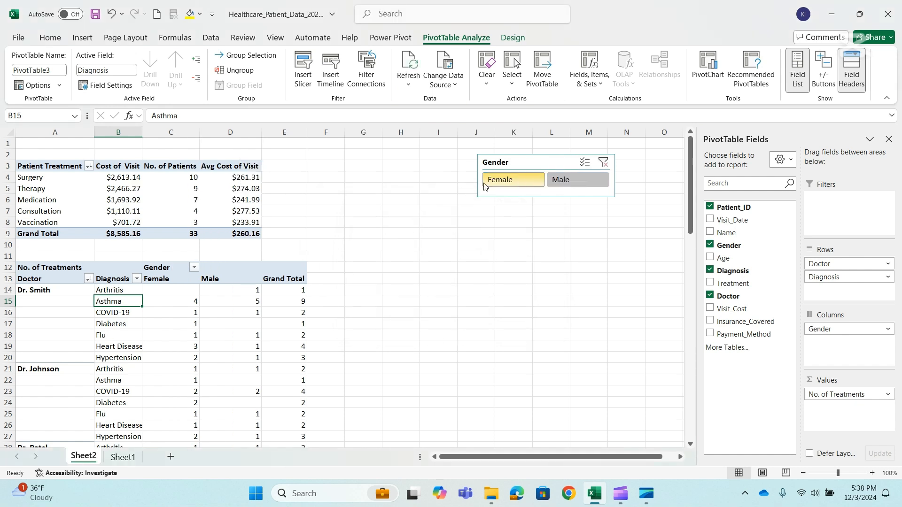
click(564, 182)
click(497, 185)
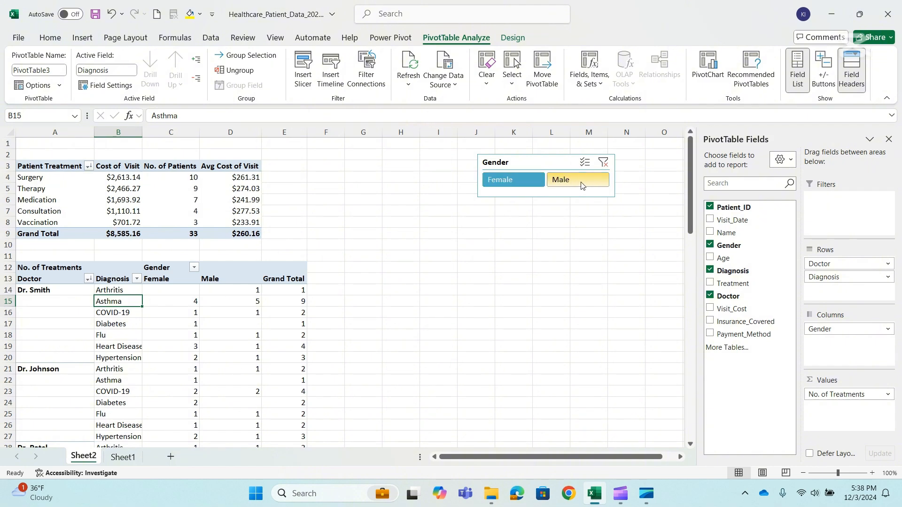
click(582, 183)
click(603, 164)
click(510, 182)
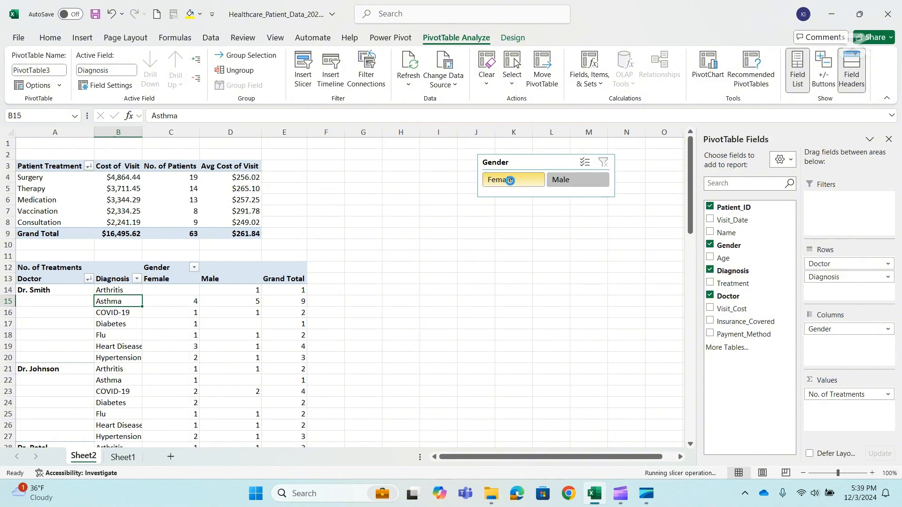
click(580, 179)
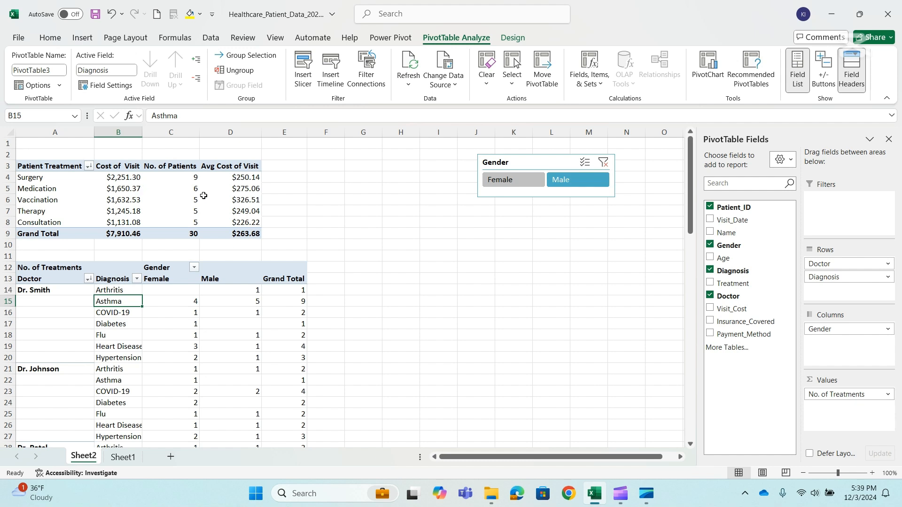
mouse_move(156, 190)
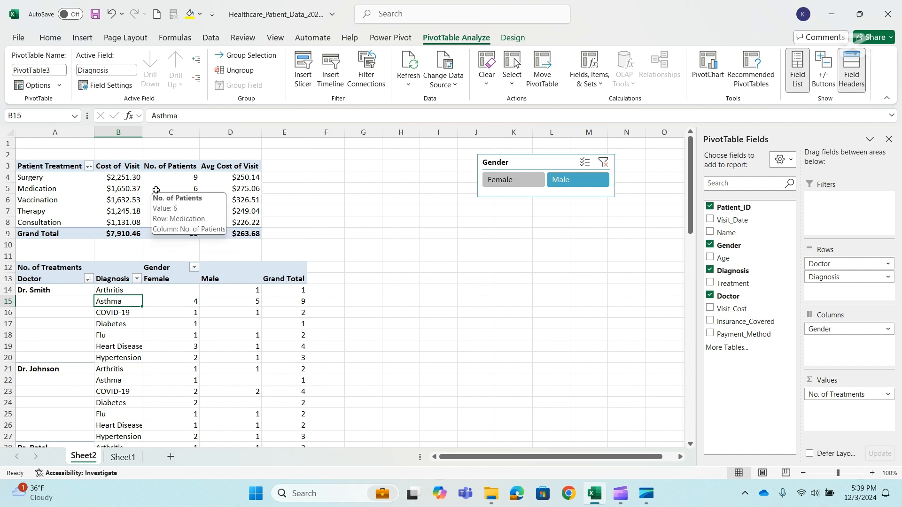
mouse_move(186, 329)
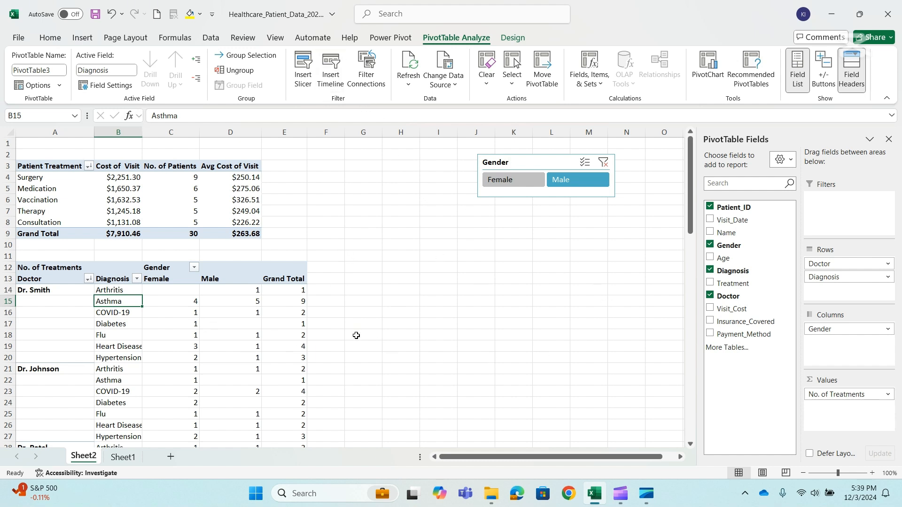
- Reconnect the Gender slicer to the Doctors PivotTable through its filter connections
click(207, 319)
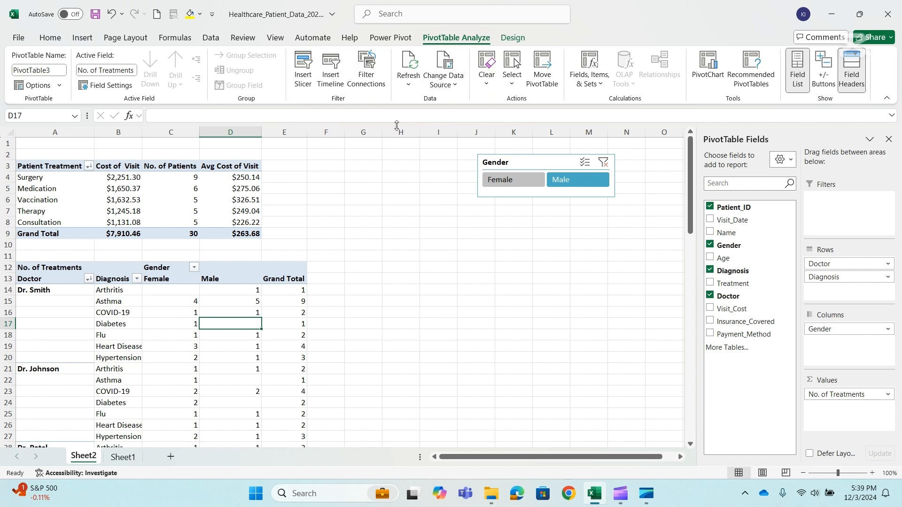
click(368, 74)
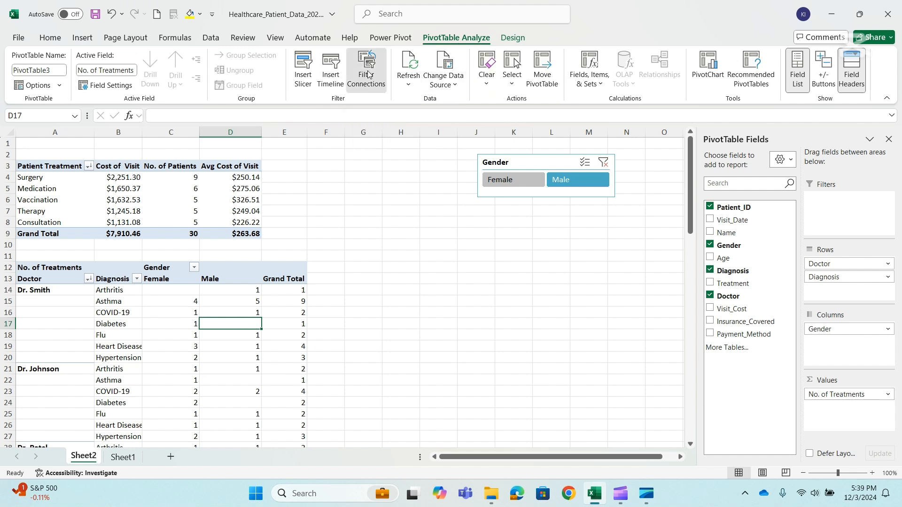
click(336, 251)
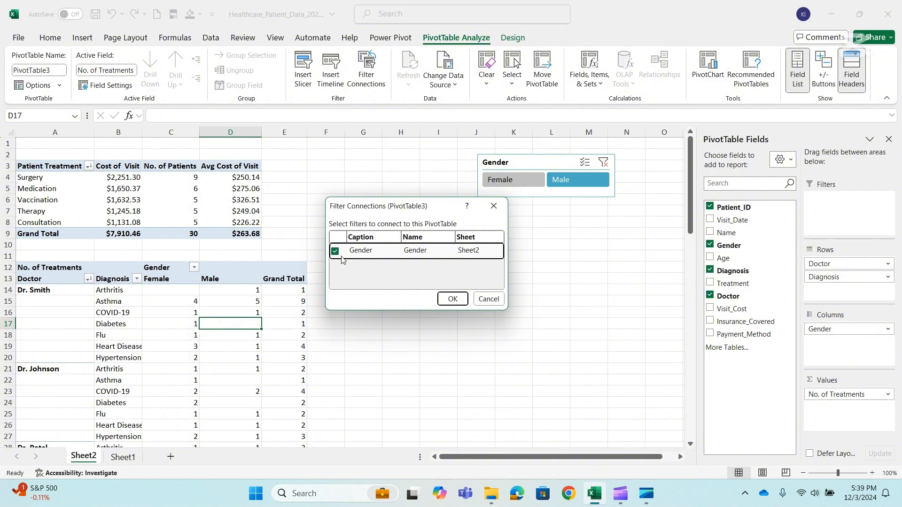
click(452, 299)
- Filter both PivotTables by Female and by Male with the Gender slicer, and clear the slicer's filter
click(522, 184)
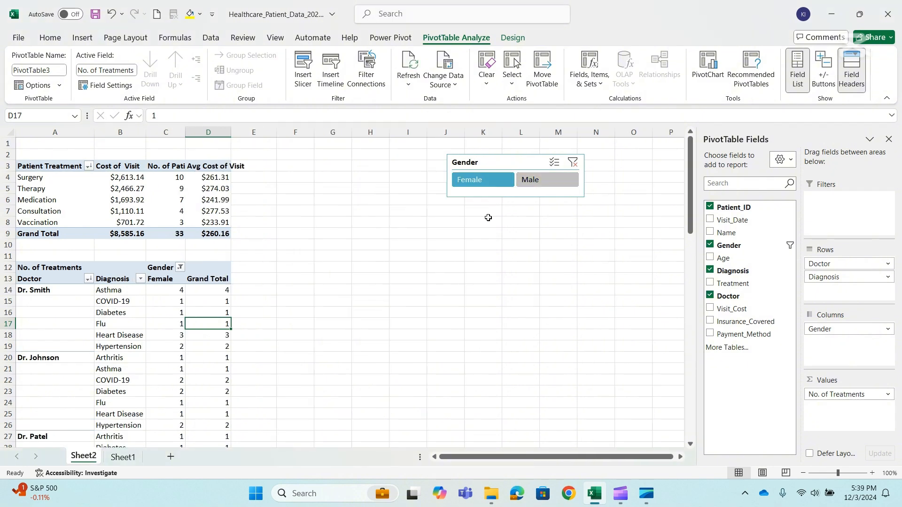
click(535, 181)
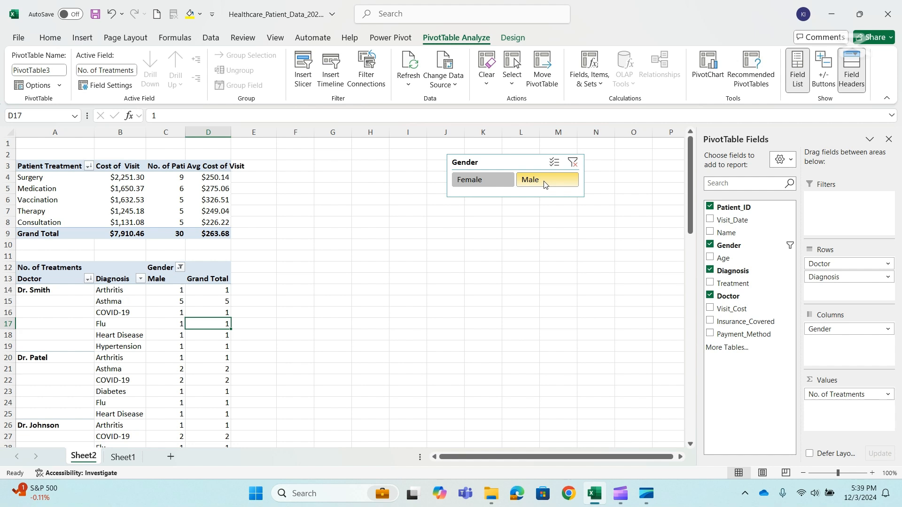
click(573, 162)
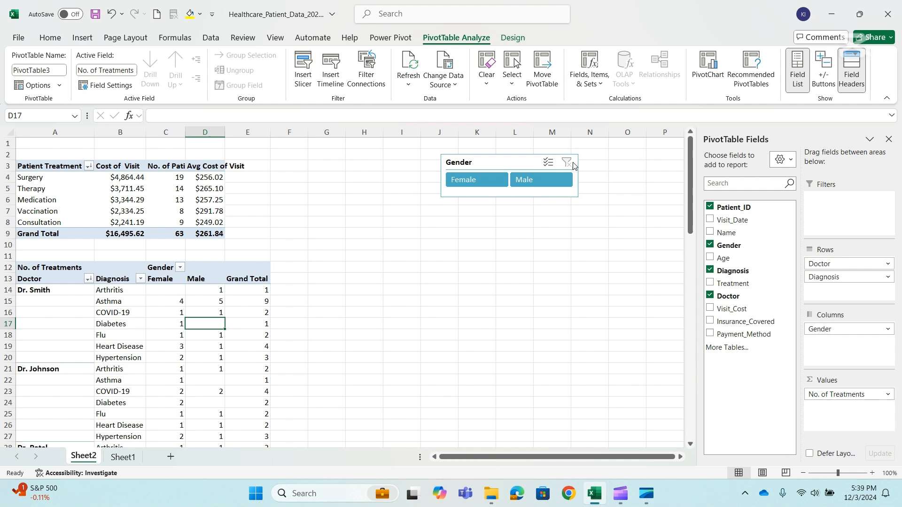
- Insert a Payment_Method slicer for the Doctors PivotTable and place it below the Gender slicer
click(304, 69)
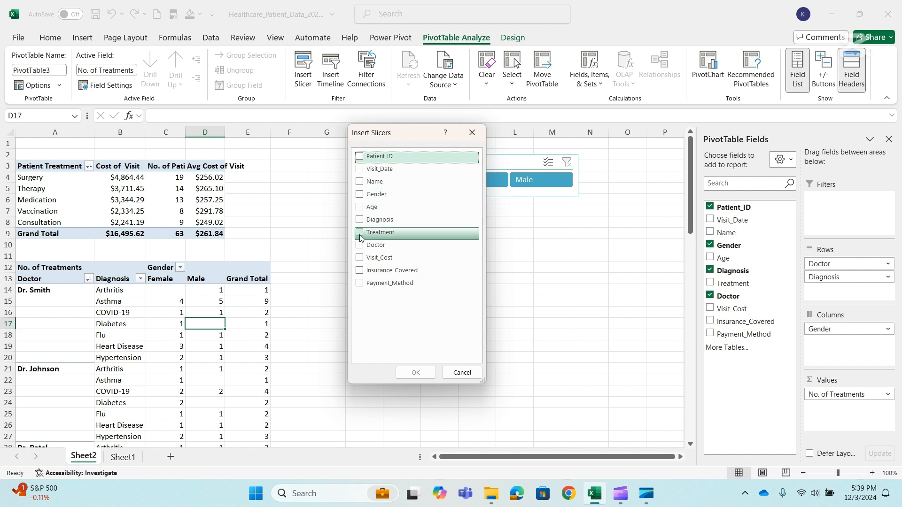
click(360, 284)
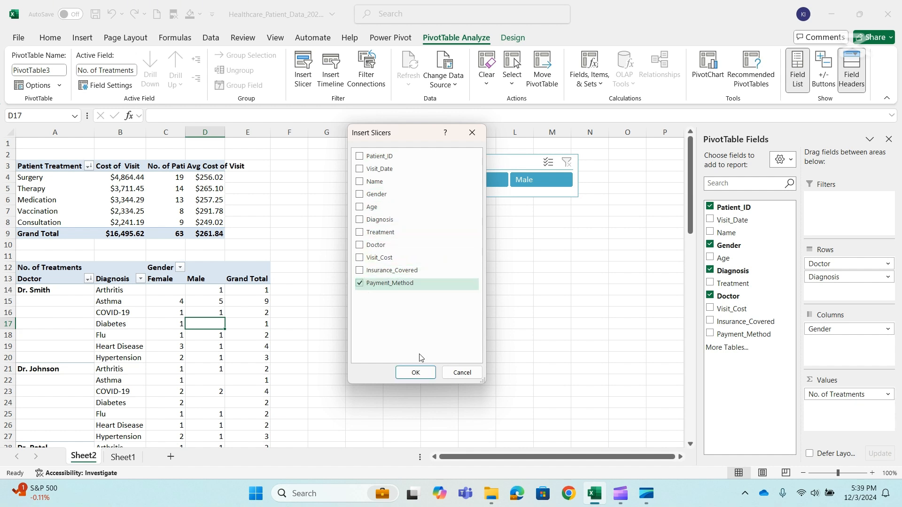
click(415, 372)
drag(358, 224, 484, 213)
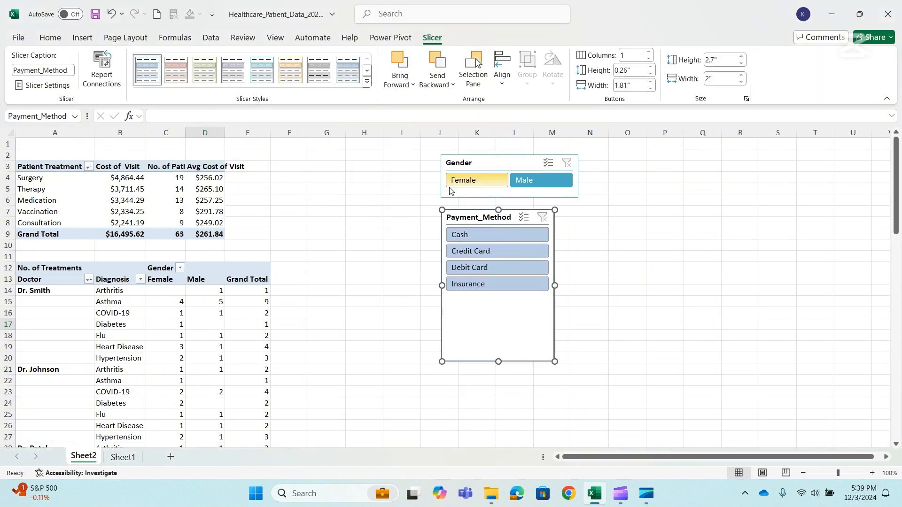
- Give the Payment_Method slicer the light teal slicer style and arrange its buttons in 2 columns
click(262, 70)
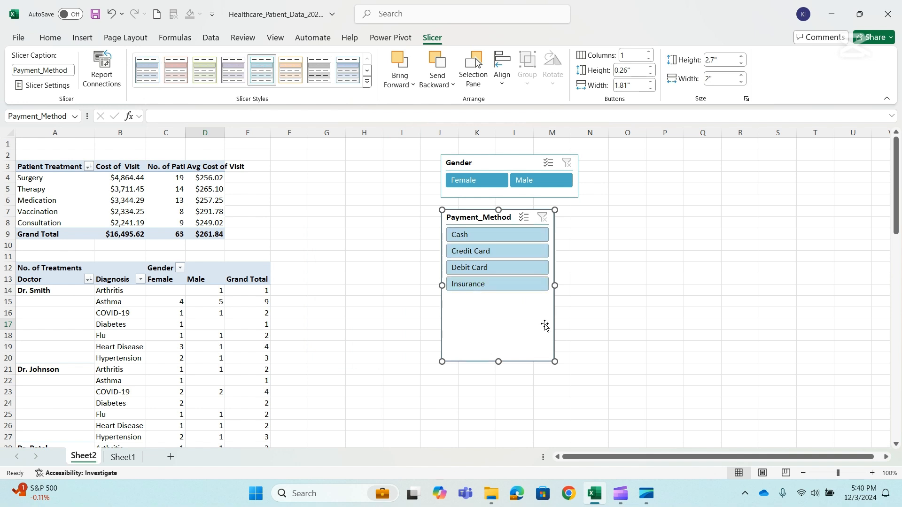
drag(488, 217, 492, 240)
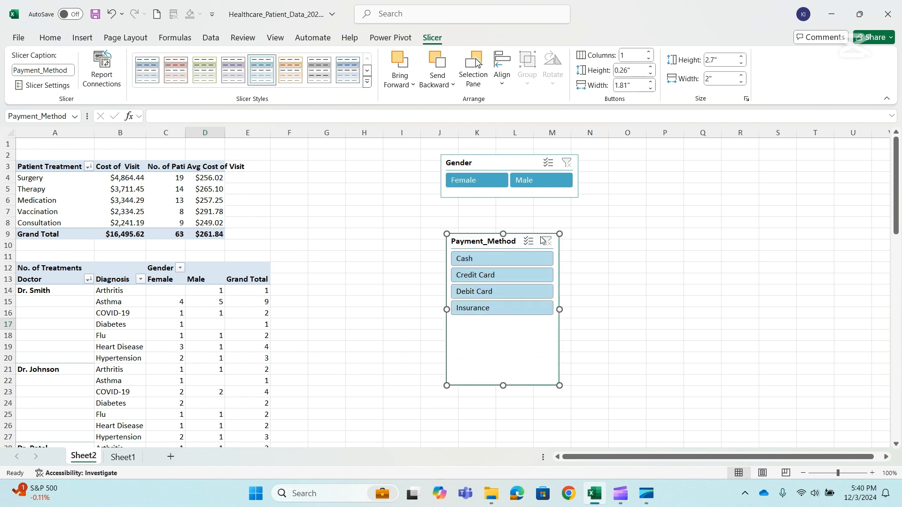
click(648, 53)
- Resize the Payment_Method slicer to about 1.07" high by 2.57" wide and align it just below the Gender slicer
drag(503, 386, 517, 304)
drag(562, 269, 579, 268)
drag(514, 304, 516, 286)
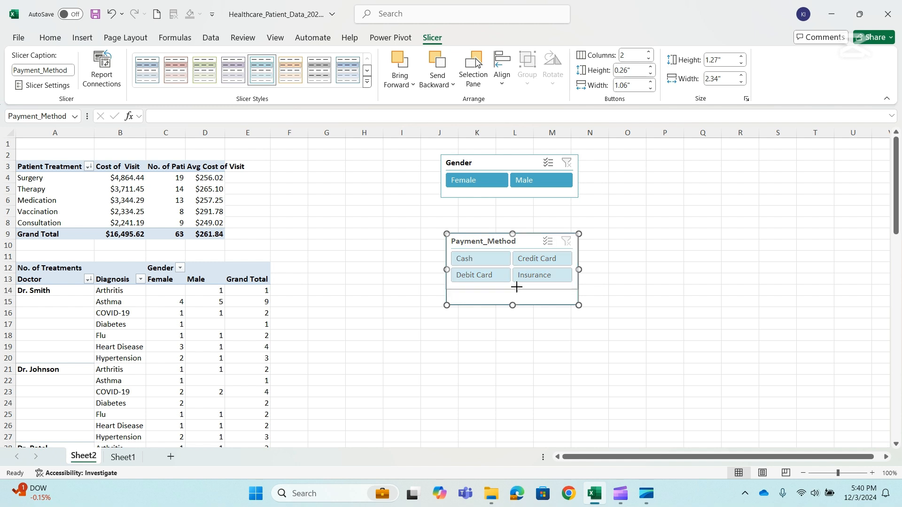
drag(521, 241, 518, 214)
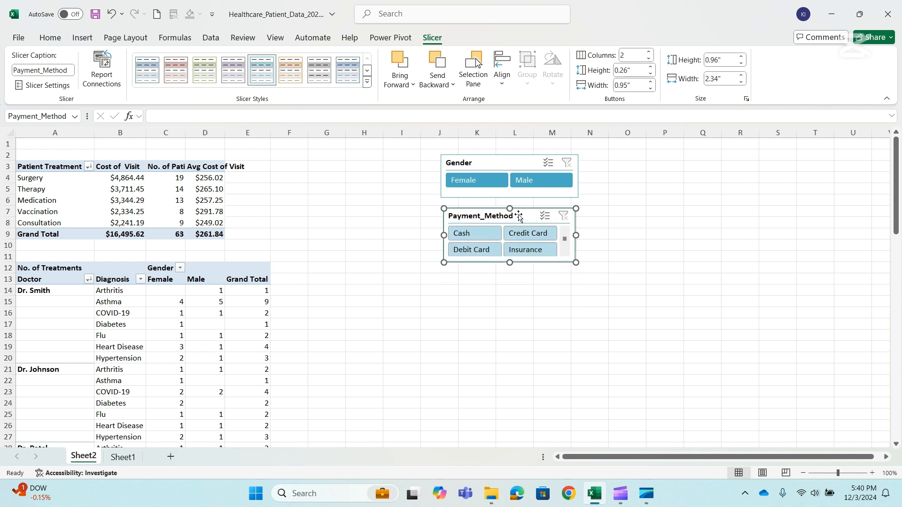
drag(574, 235, 582, 235)
drag(515, 217, 511, 214)
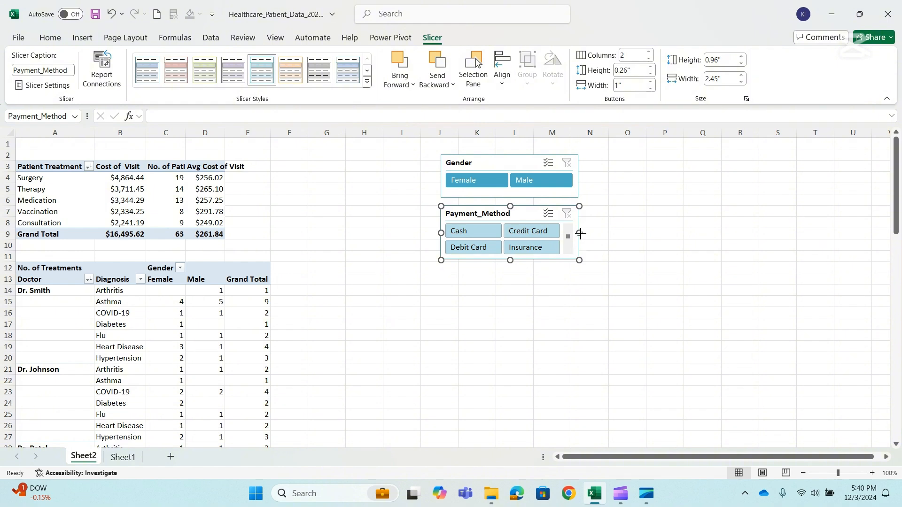
drag(581, 233, 586, 234)
drag(513, 261, 517, 267)
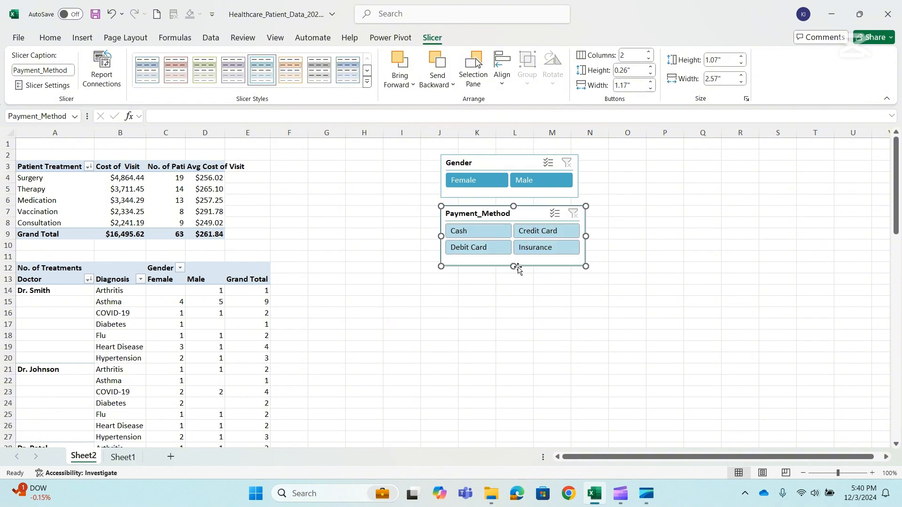
click(534, 321)
click(502, 210)
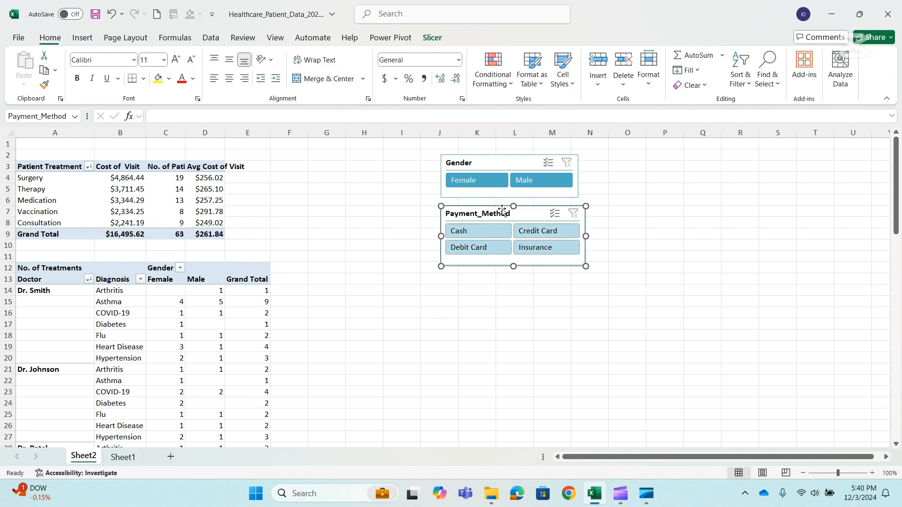
- Check in the Doctors PivotTable's filter connections whether the Payment_Method slicer is connected
click(248, 324)
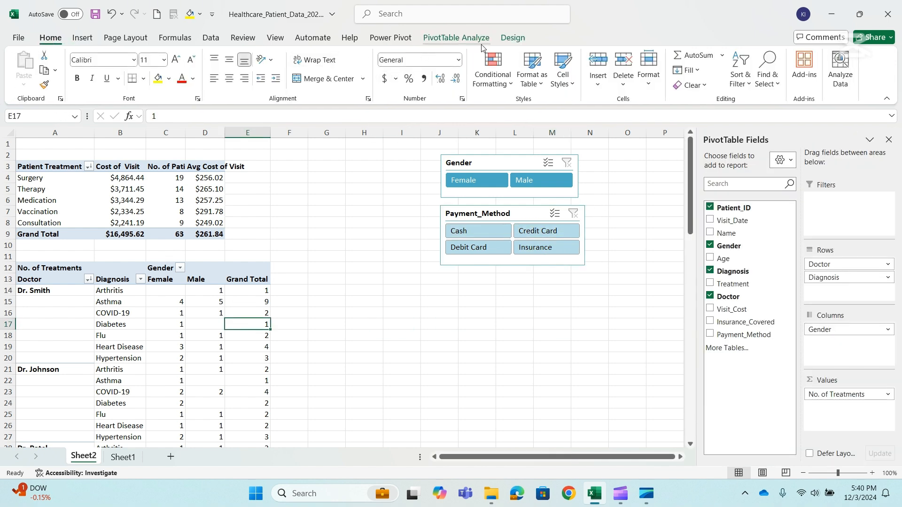
click(479, 40)
click(367, 70)
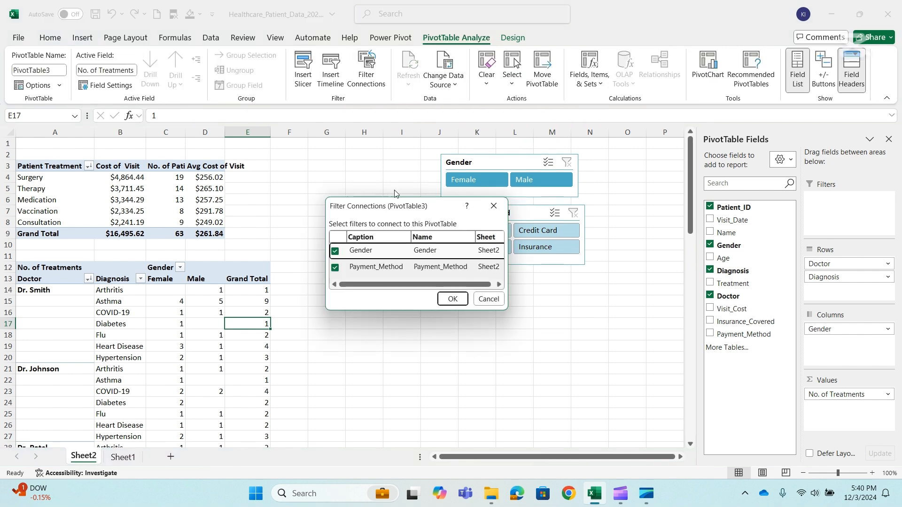
click(335, 268)
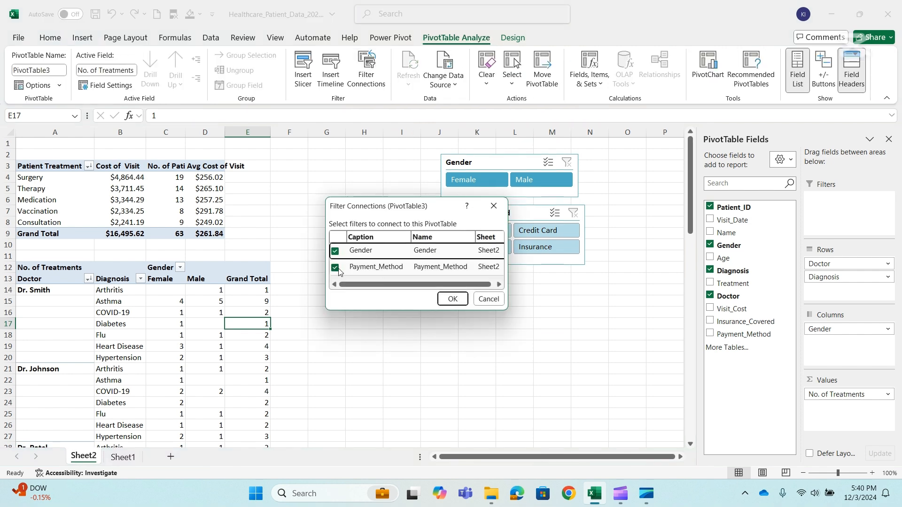
key(Return)
- Check in the treatment cost PivotTable's filter connections whether the Payment_Method slicer is connected
click(173, 201)
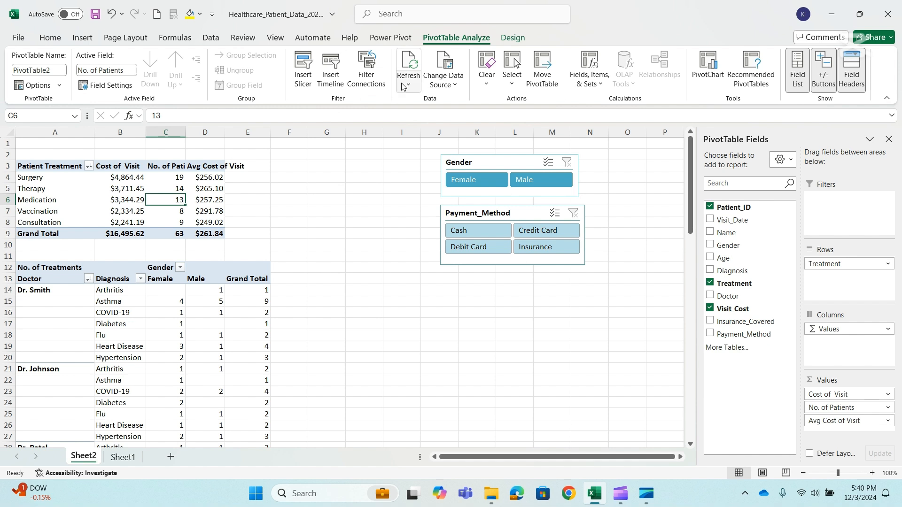
click(375, 76)
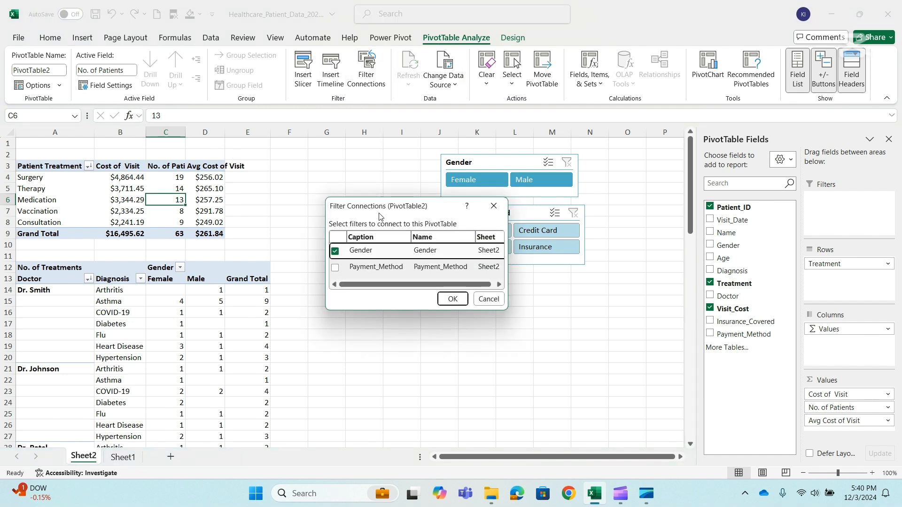
click(335, 267)
key(Return)
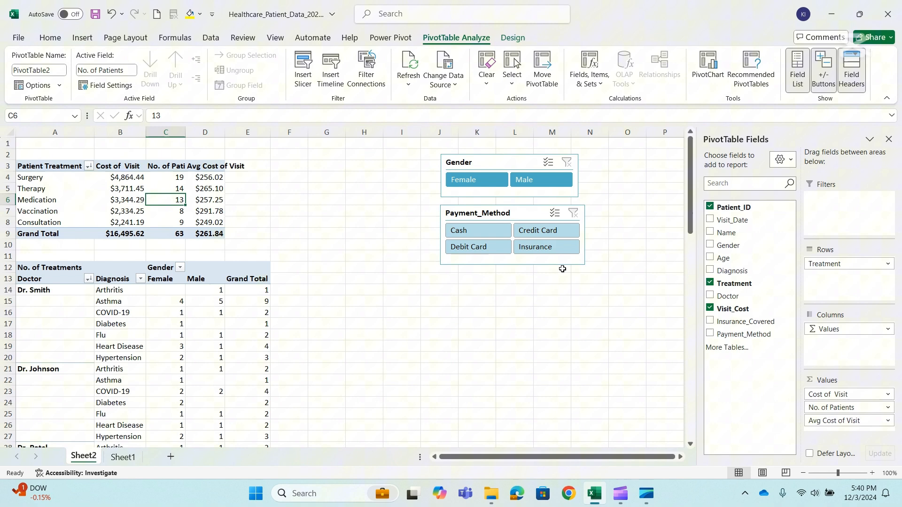
- Filter by Cash with the Payment_Method slicer and select a Cost of Visit cell in the treatment cost PivotTable
click(478, 235)
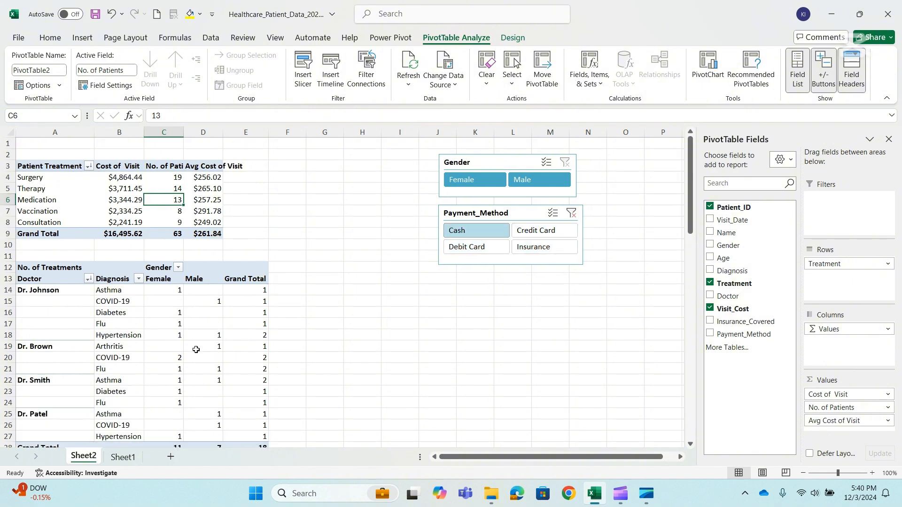
click(117, 199)
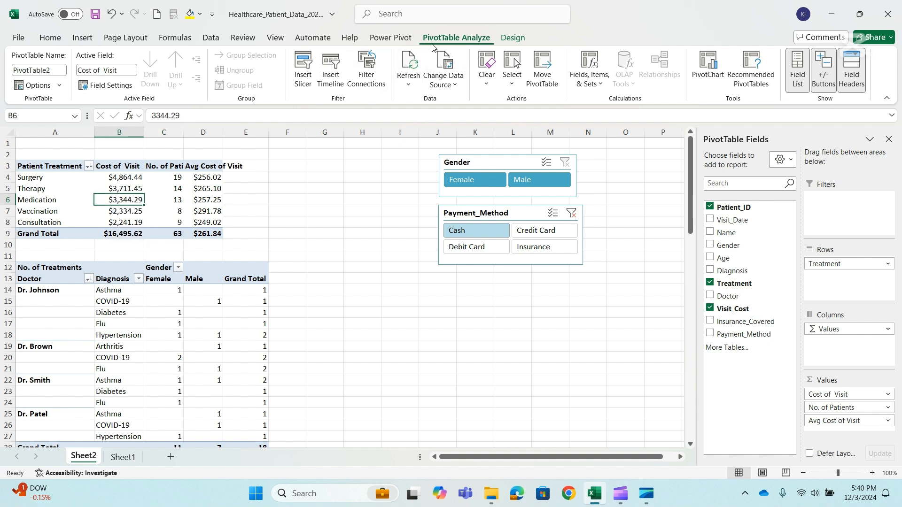
- Connect the treatment cost PivotTable to the Payment_Method slicer through its filter connections
click(366, 71)
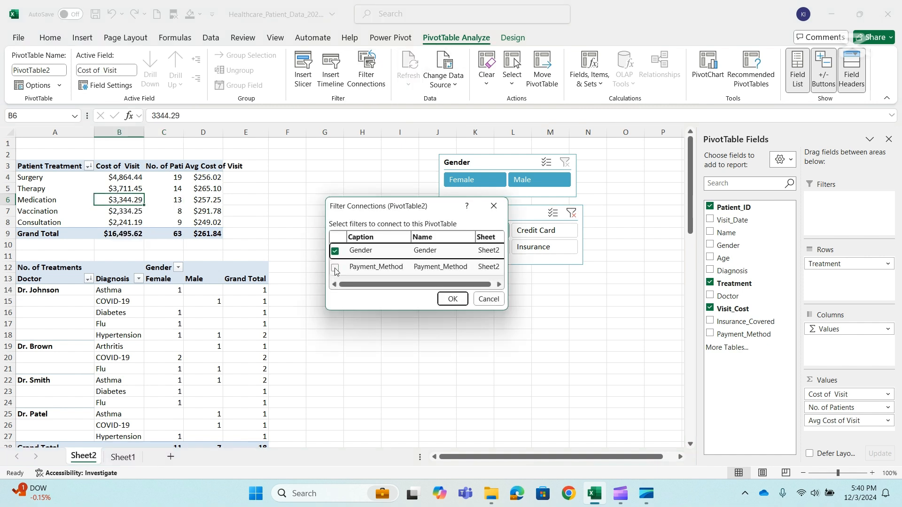
click(335, 267)
click(452, 300)
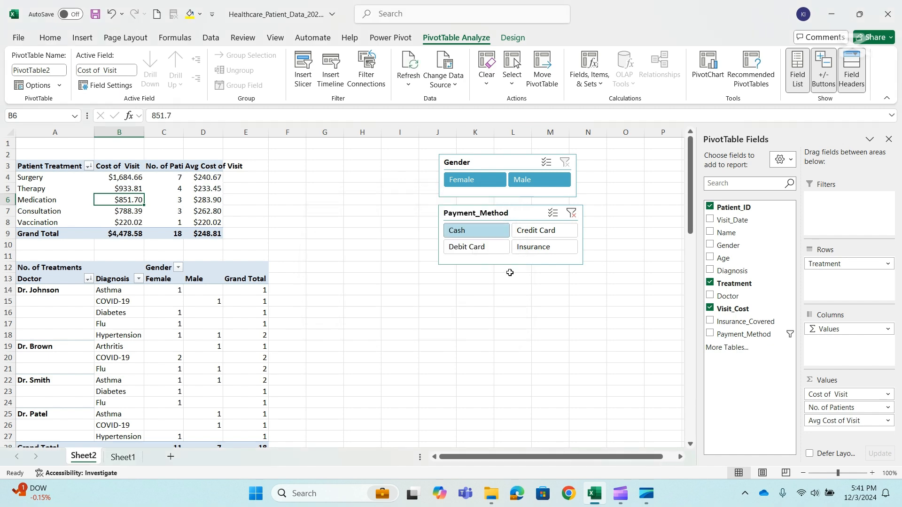
- Filter both PivotTables in turn by Credit Card, Insurance and Debit Card with the Payment_Method slicer
click(536, 229)
click(570, 245)
click(521, 249)
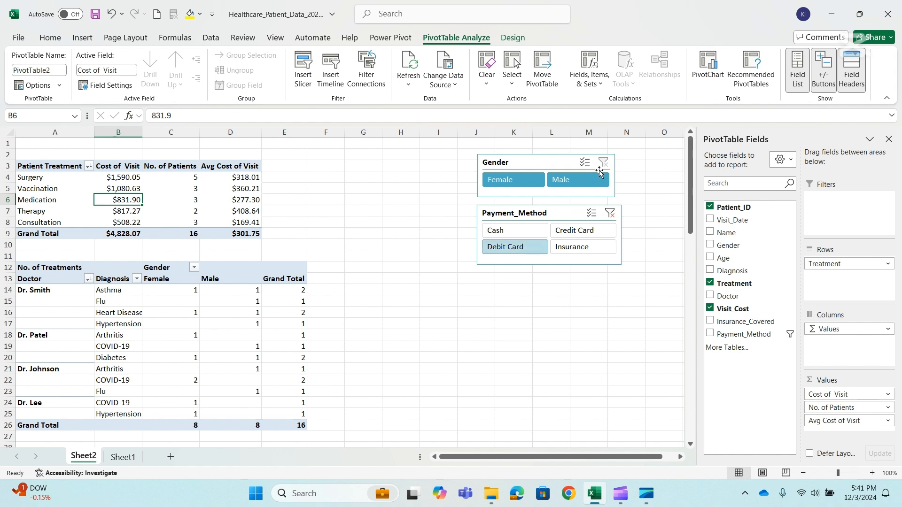
- Move the Gender and Payment_Method slicers close beside the PivotTables, around columns G to J, with Payment_Method below Gender
drag(561, 160, 438, 167)
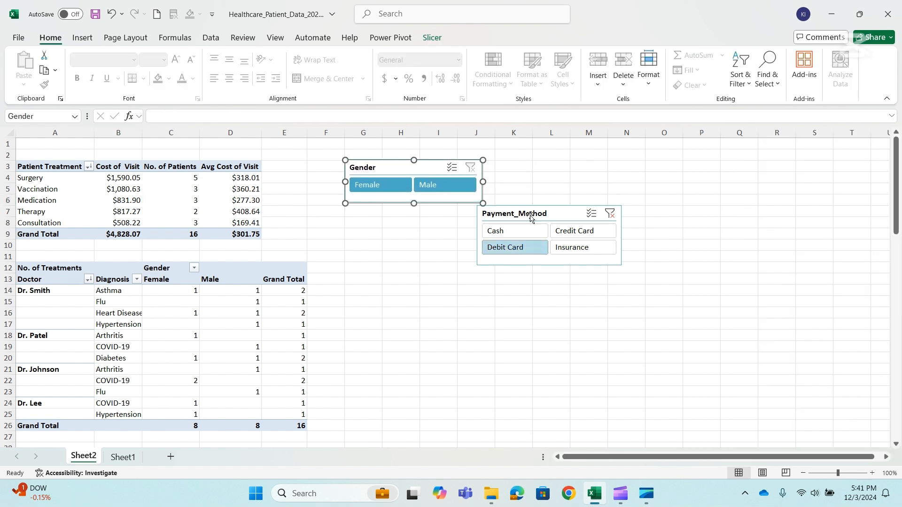
drag(532, 215, 401, 238)
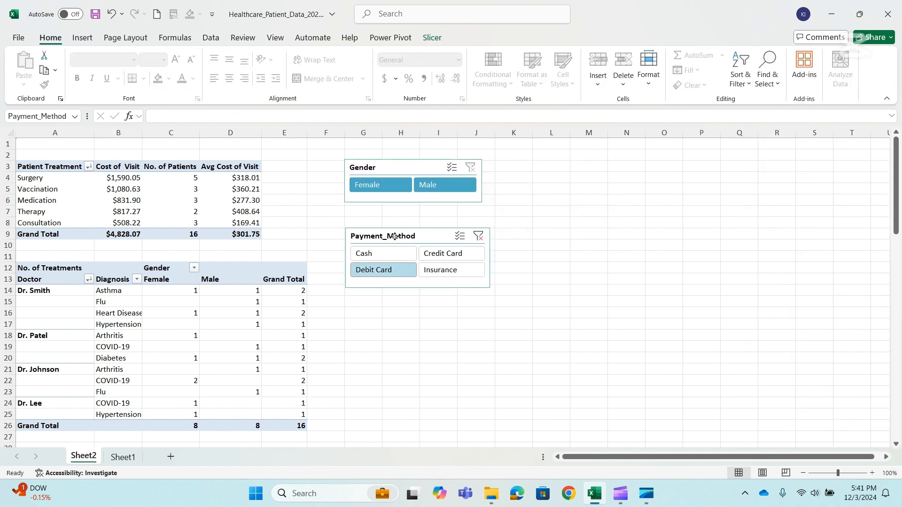
- Filter by Insurance and by Credit Card with the Payment_Method slicer, and clear its filter
click(448, 272)
click(446, 254)
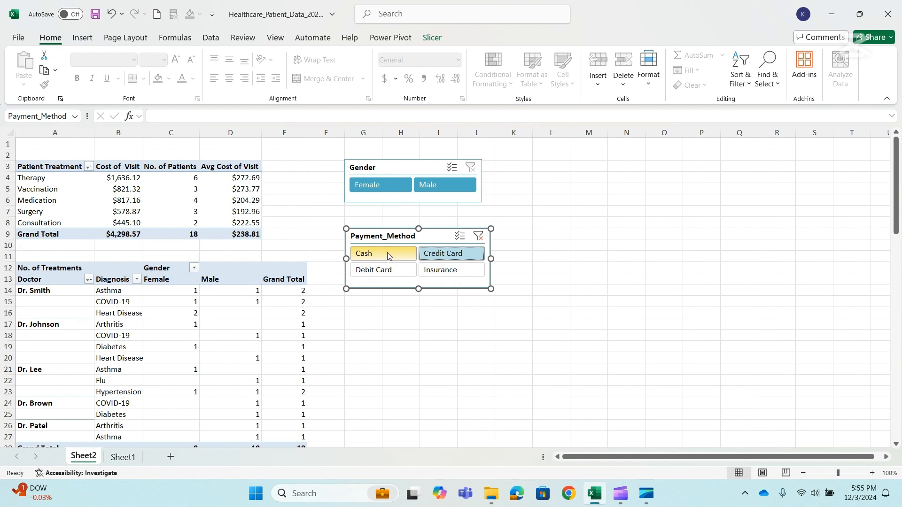
click(479, 237)
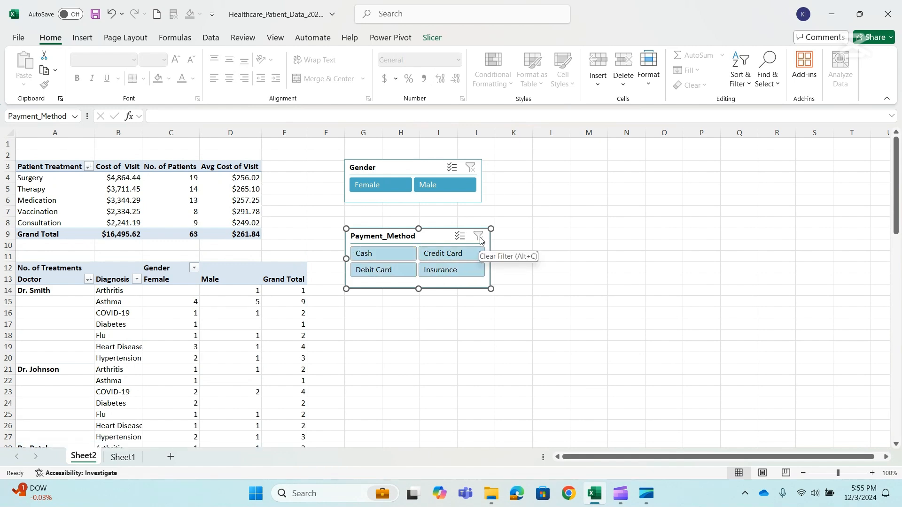
- Select a No. of Patients cell in the treatment cost PivotTable and twice hide and redisplay the PivotTable field list
click(254, 337)
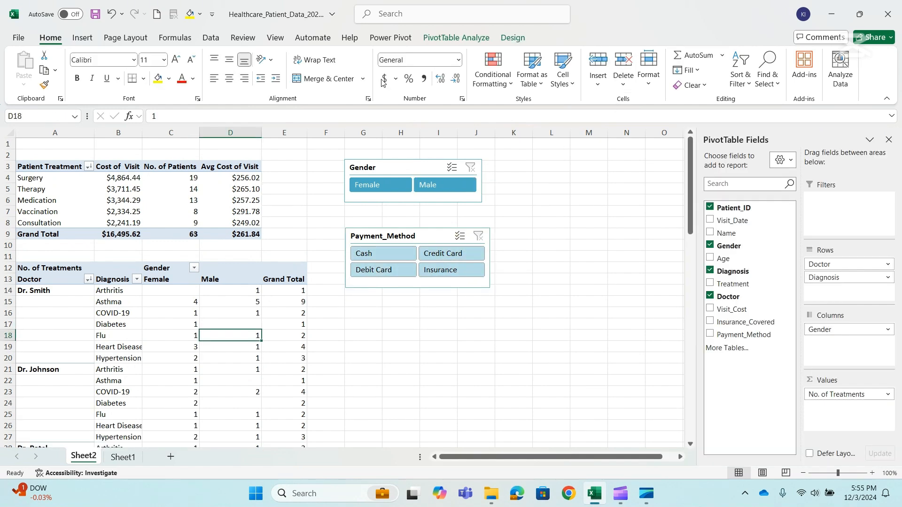
click(177, 204)
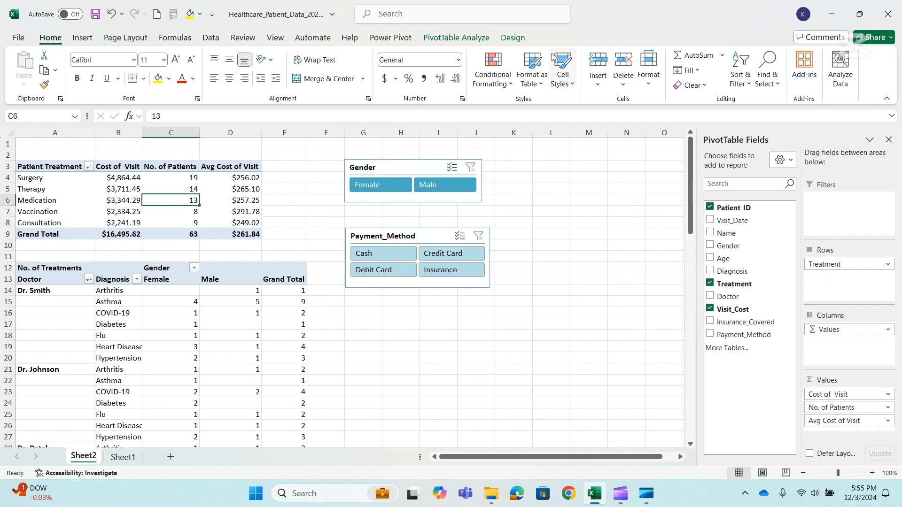
click(456, 37)
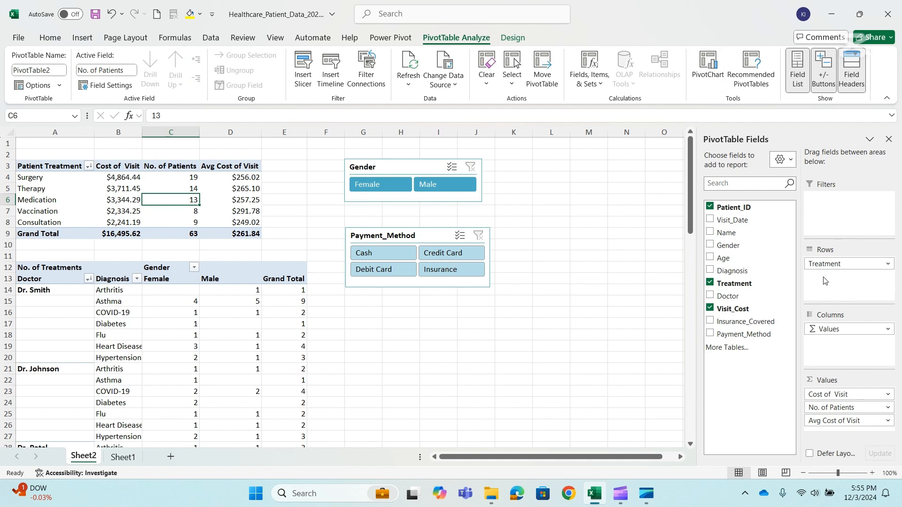
click(797, 68)
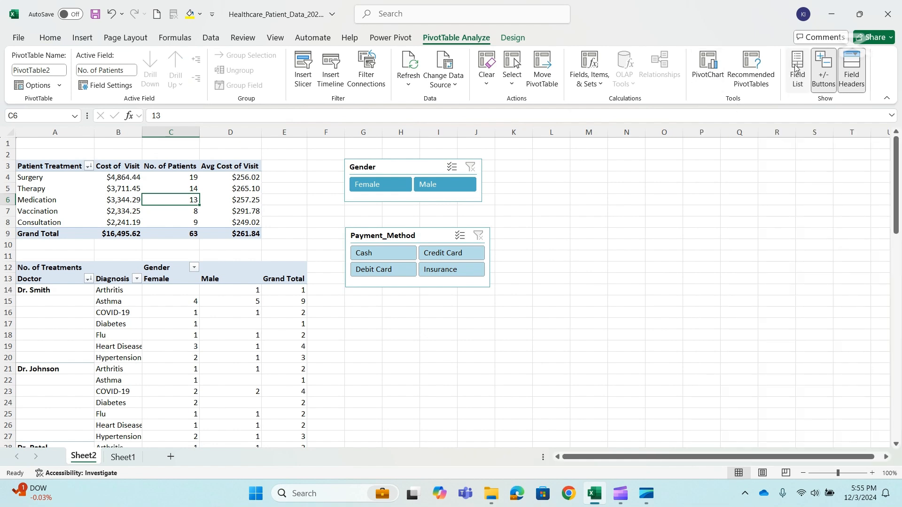
click(796, 69)
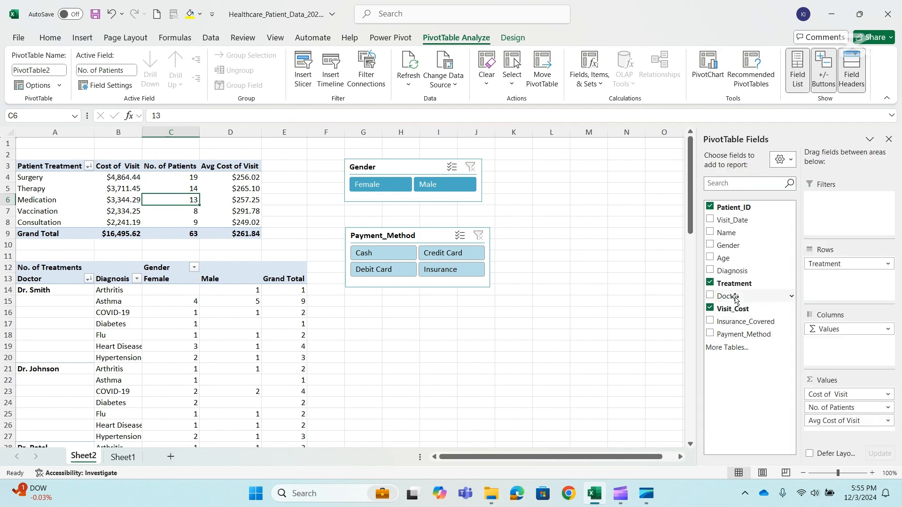
click(798, 72)
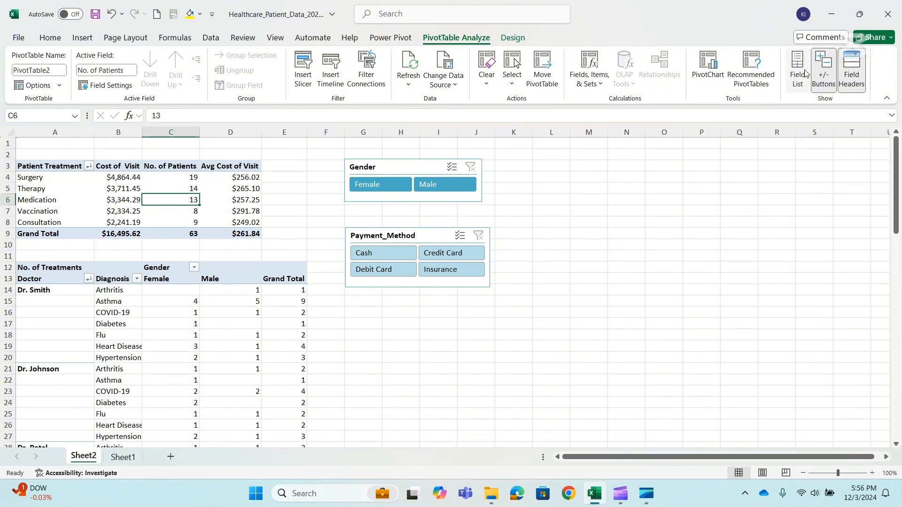
click(798, 71)
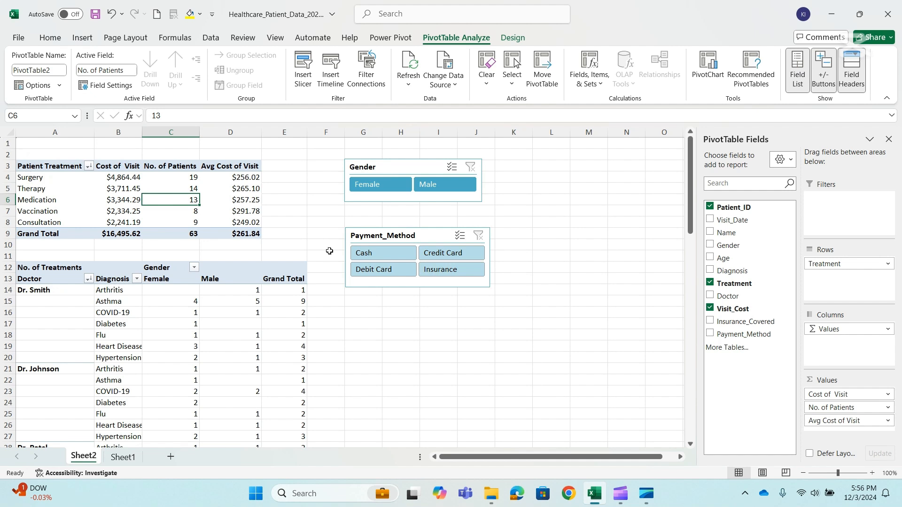